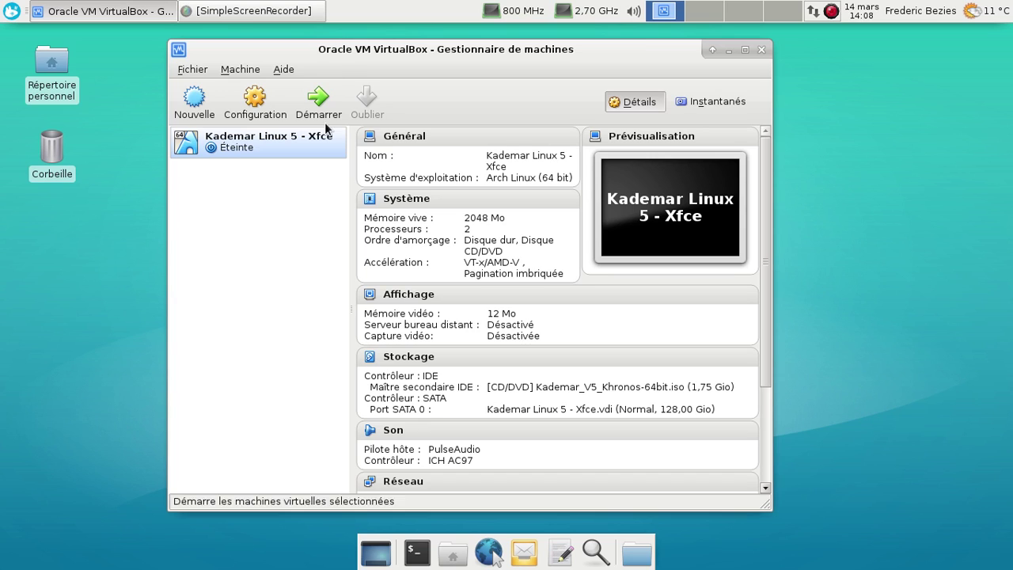
# Step: Boot the Kademar Linux 5 - Xfce virtual machine with the default Kademar Linux entry and log in with the account password
pyautogui.click(338, 109)
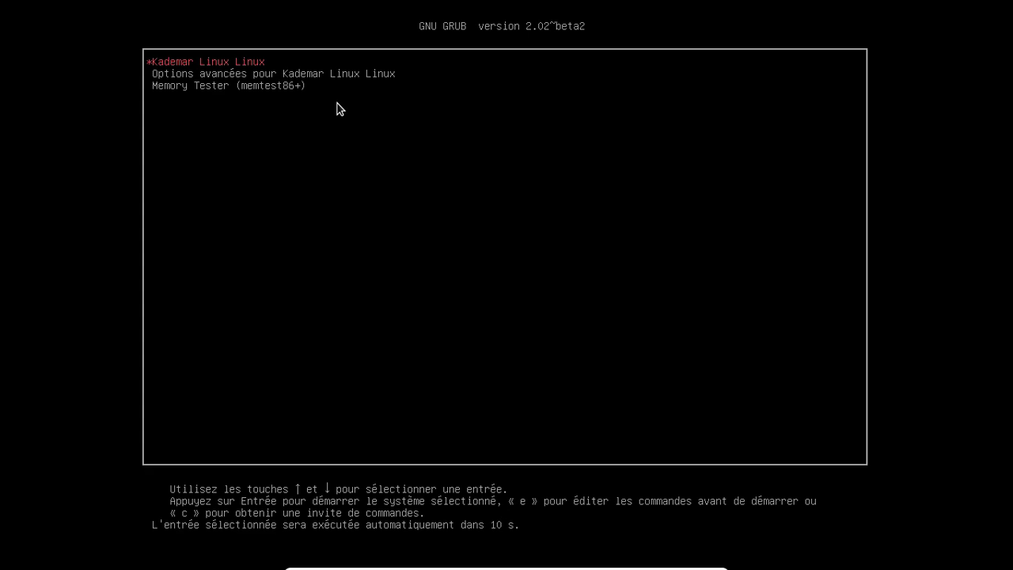
pyautogui.press('Return')
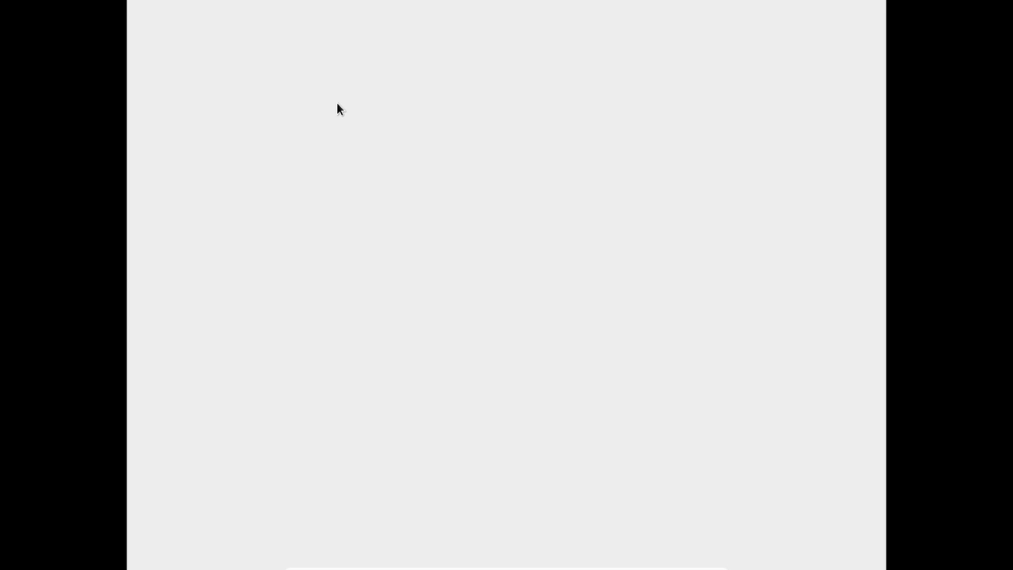
pyautogui.write('*******')
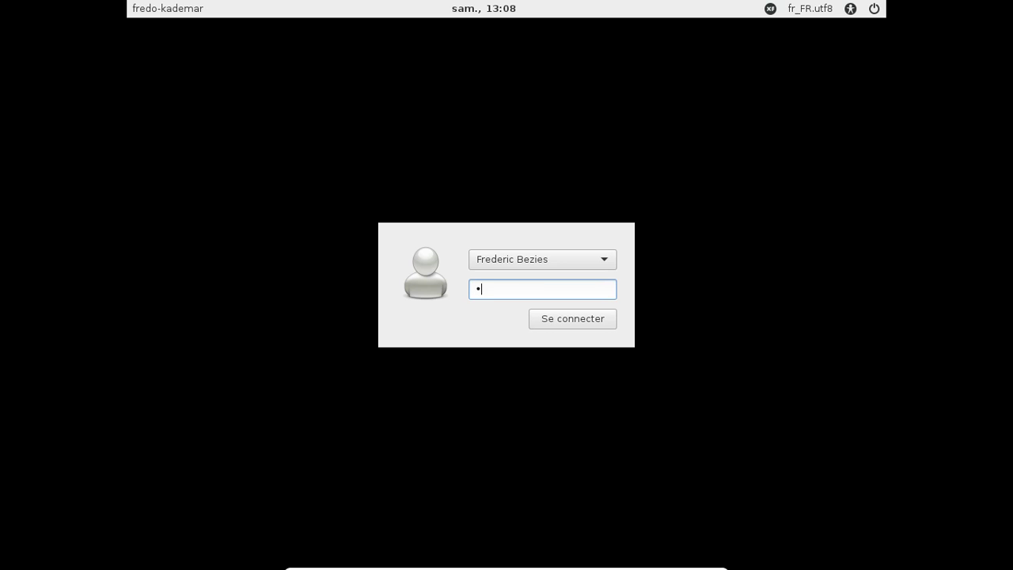
pyautogui.press('Return')
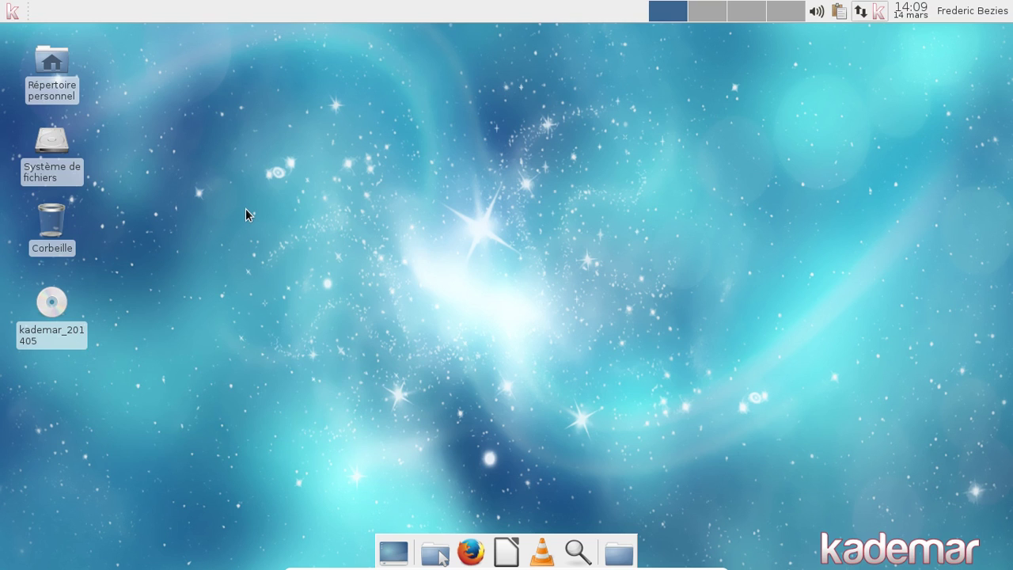
# Step: Examine the complete list of installed applications, from 7-Zip FM through to XSane
pyautogui.click(1, 9)
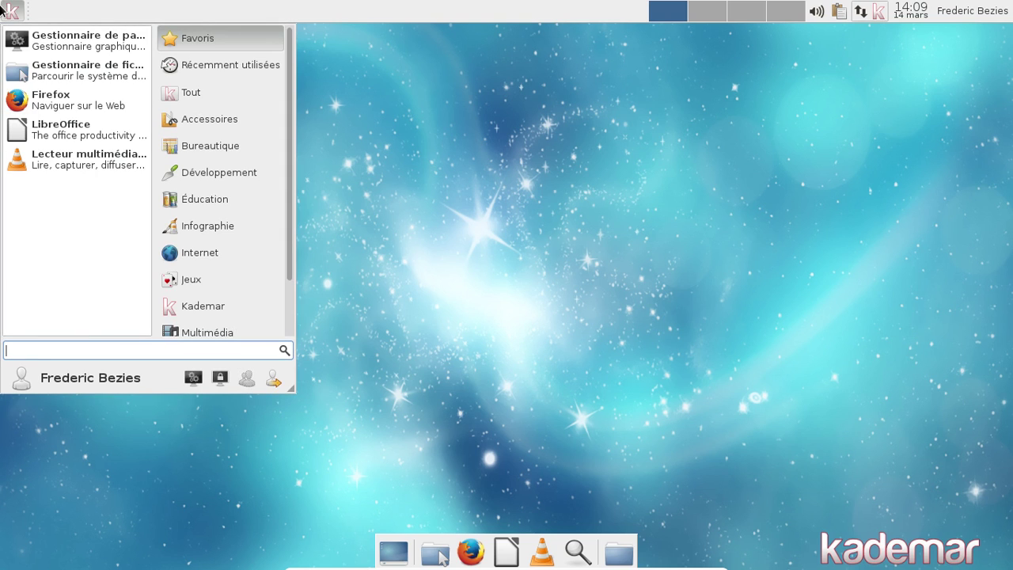
pyautogui.click(219, 84)
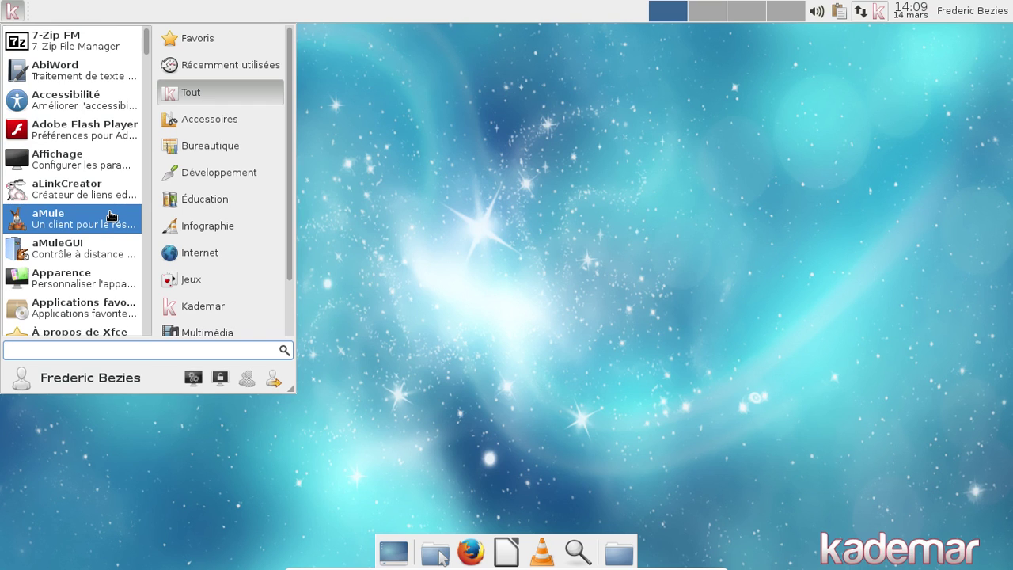
pyautogui.scroll(-1, 111, 216)
pyautogui.scroll(-2, 111, 216)
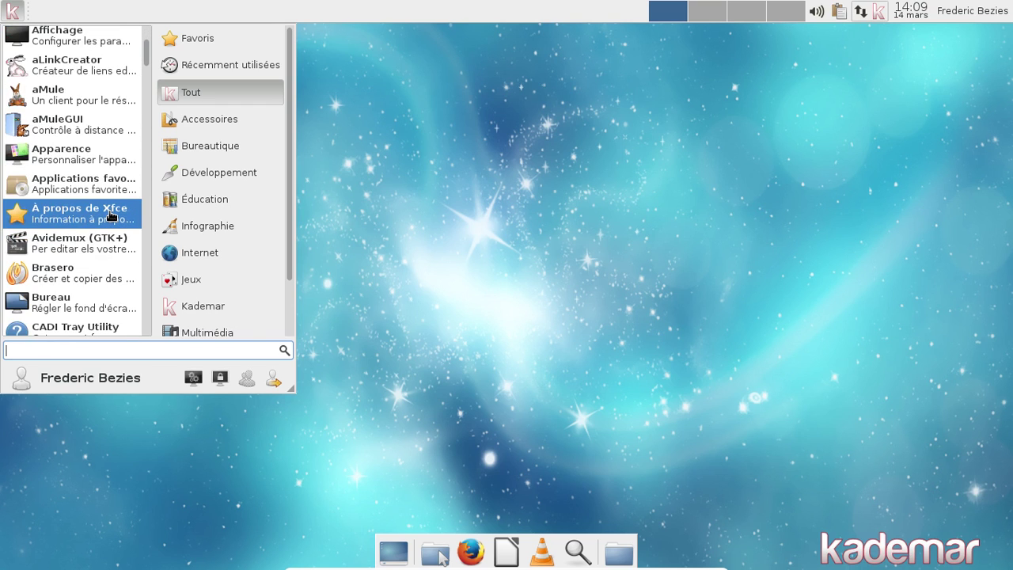
pyautogui.scroll(-1, 111, 216)
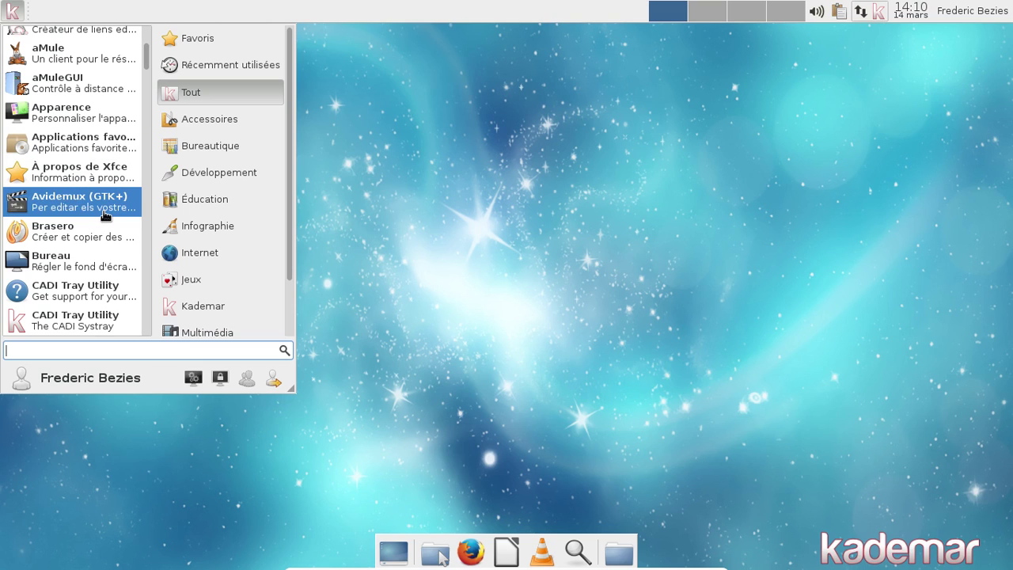
pyautogui.scroll(-2, 105, 230)
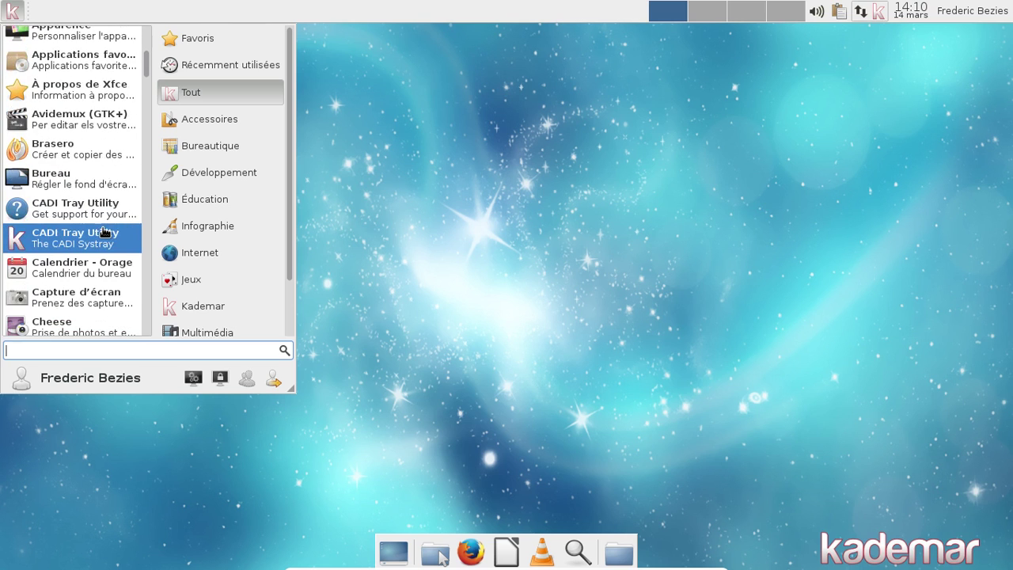
pyautogui.scroll(-1, 105, 230)
pyautogui.scroll(-1, 99, 257)
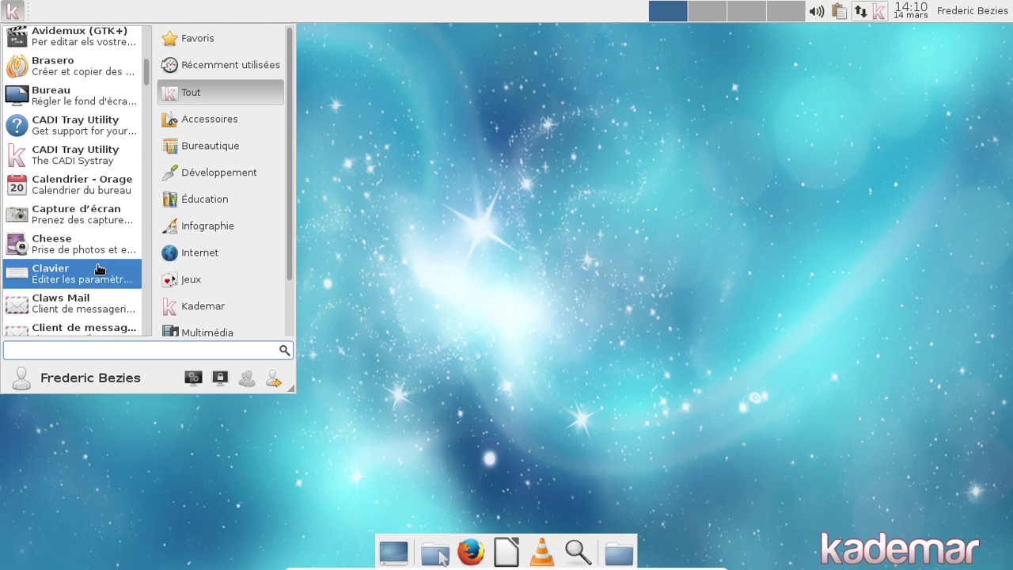
pyautogui.scroll(-2, 98, 269)
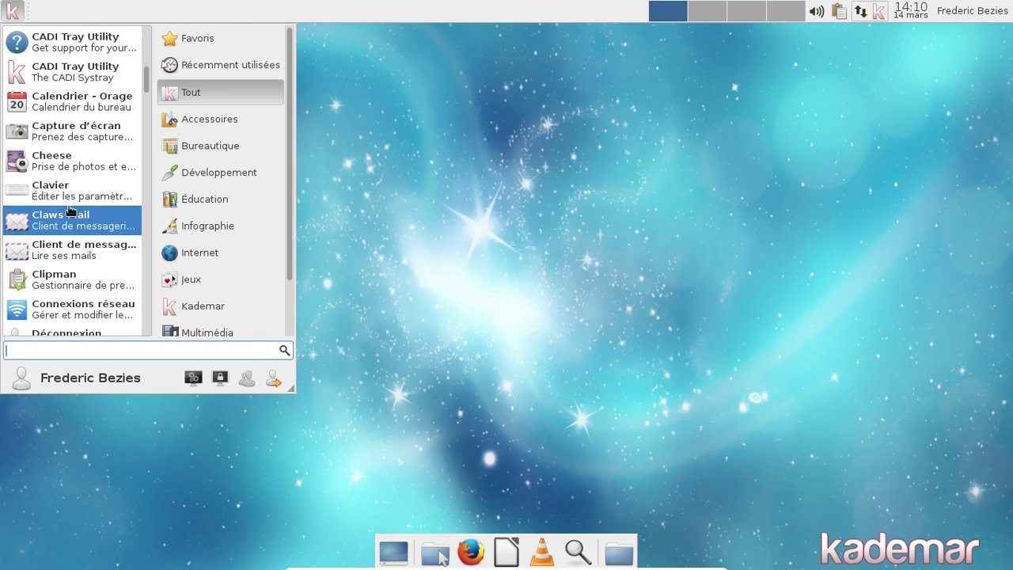
pyautogui.scroll(-2, 69, 210)
pyautogui.scroll(-3, 70, 210)
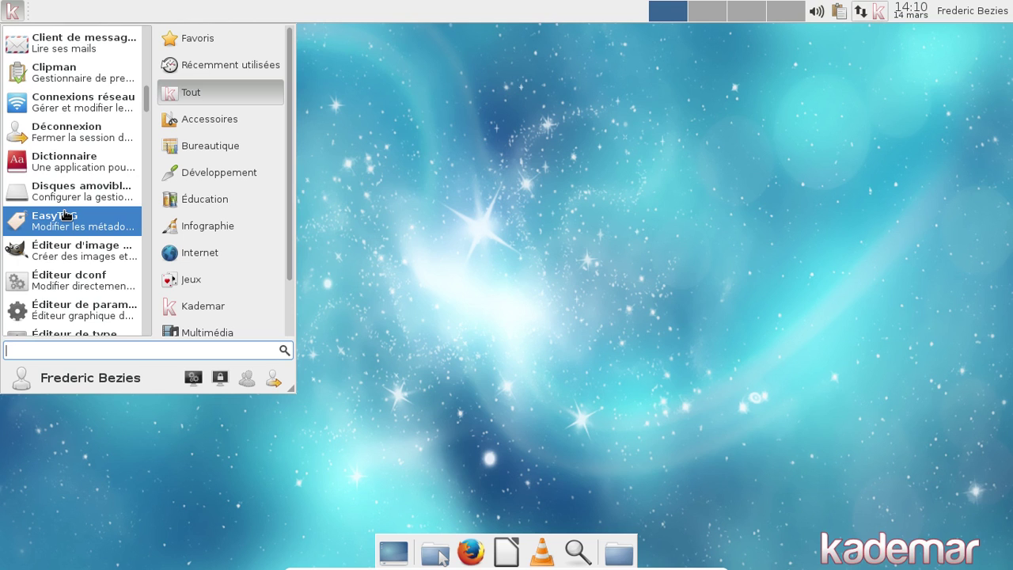
pyautogui.scroll(-1, 66, 215)
pyautogui.scroll(-4, 67, 216)
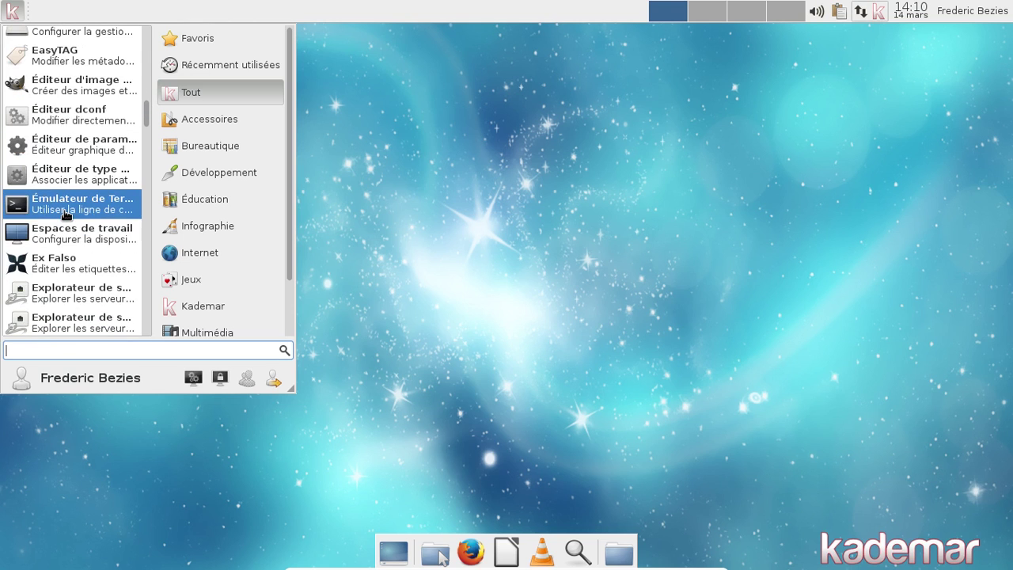
pyautogui.scroll(-3, 75, 268)
pyautogui.scroll(-1, 75, 267)
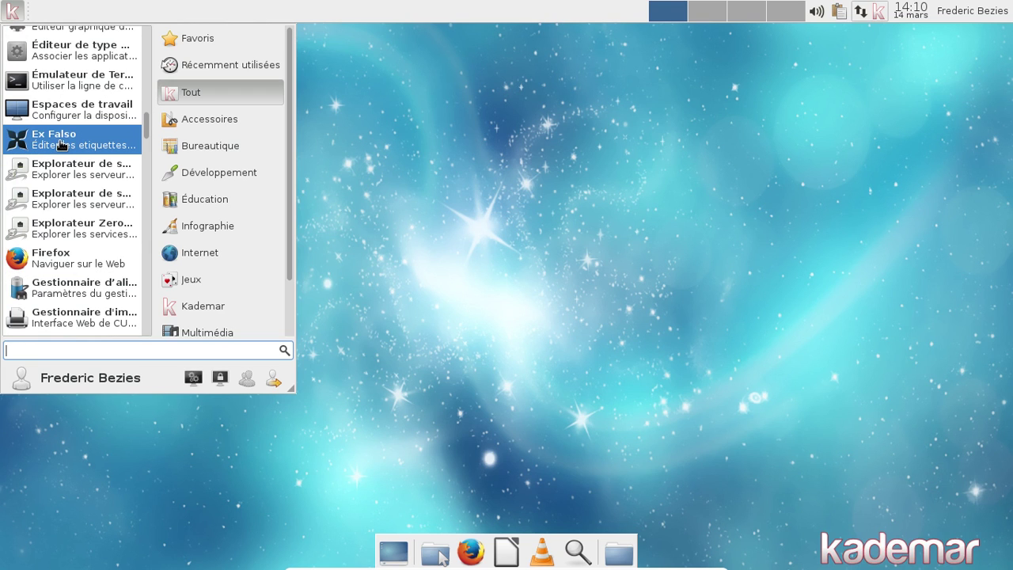
pyautogui.scroll(-1, 62, 139)
pyautogui.scroll(-7, 62, 141)
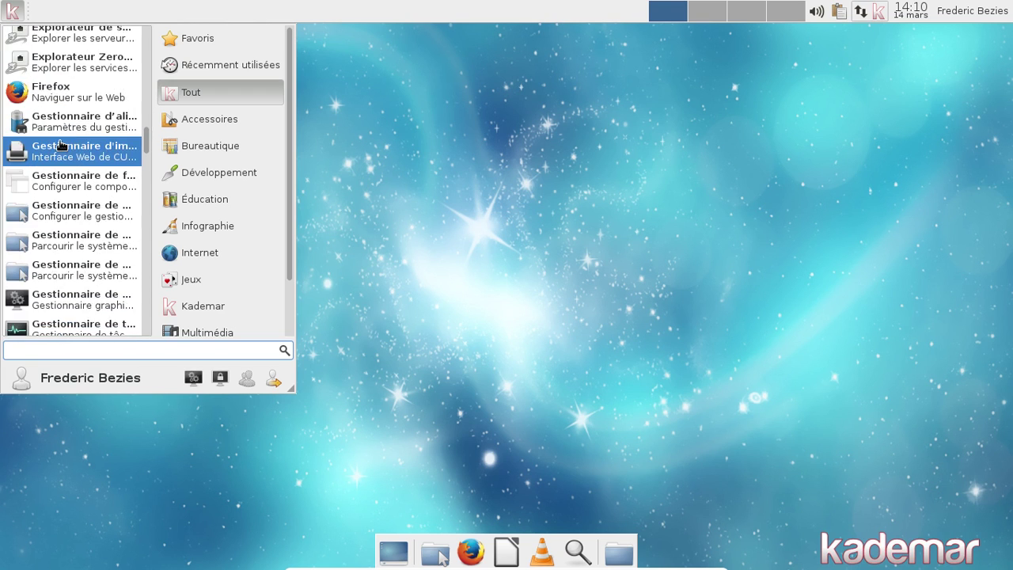
pyautogui.scroll(-1, 62, 142)
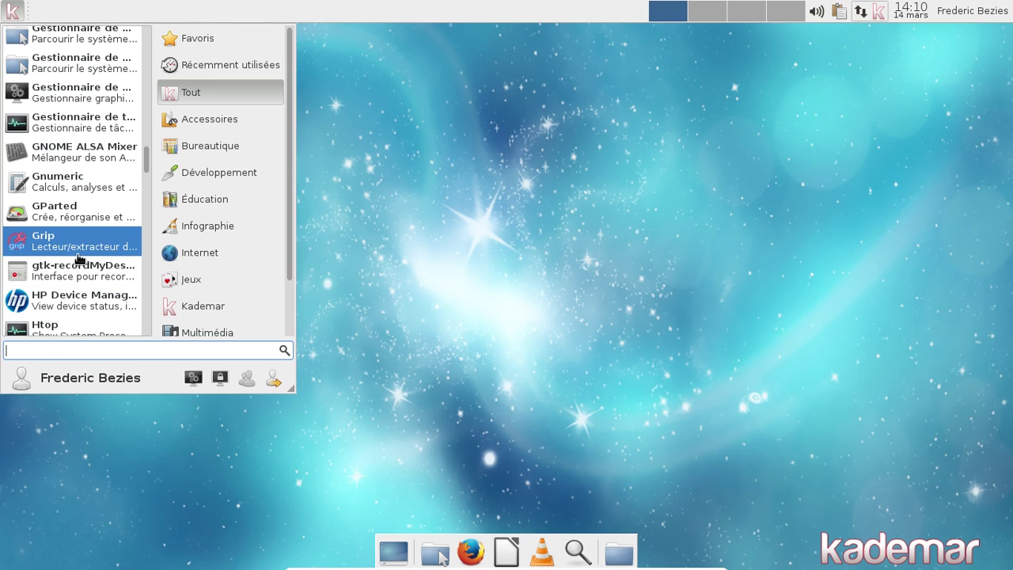
pyautogui.scroll(-2, 79, 259)
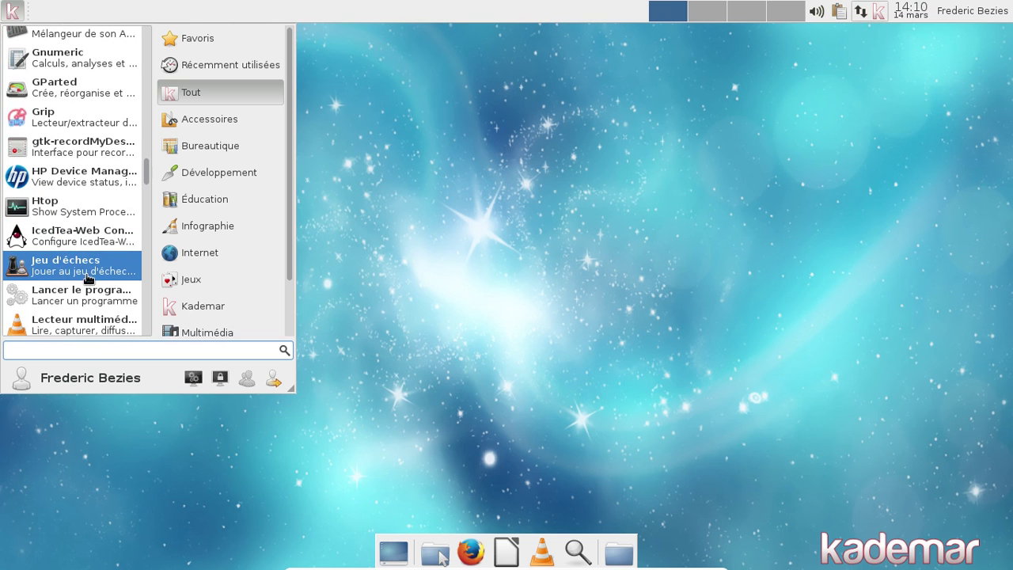
pyautogui.scroll(-4, 88, 277)
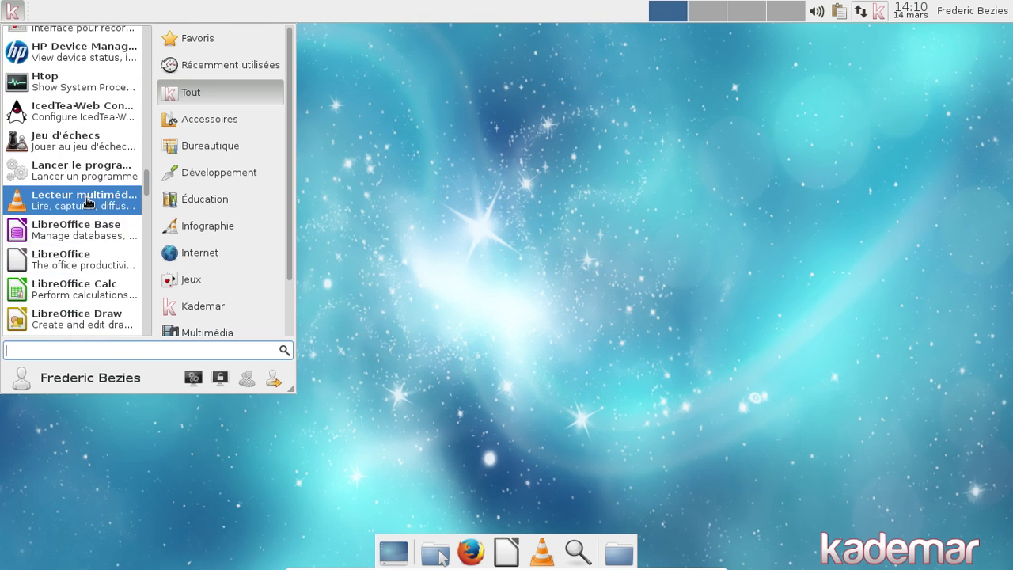
pyautogui.scroll(-4, 95, 218)
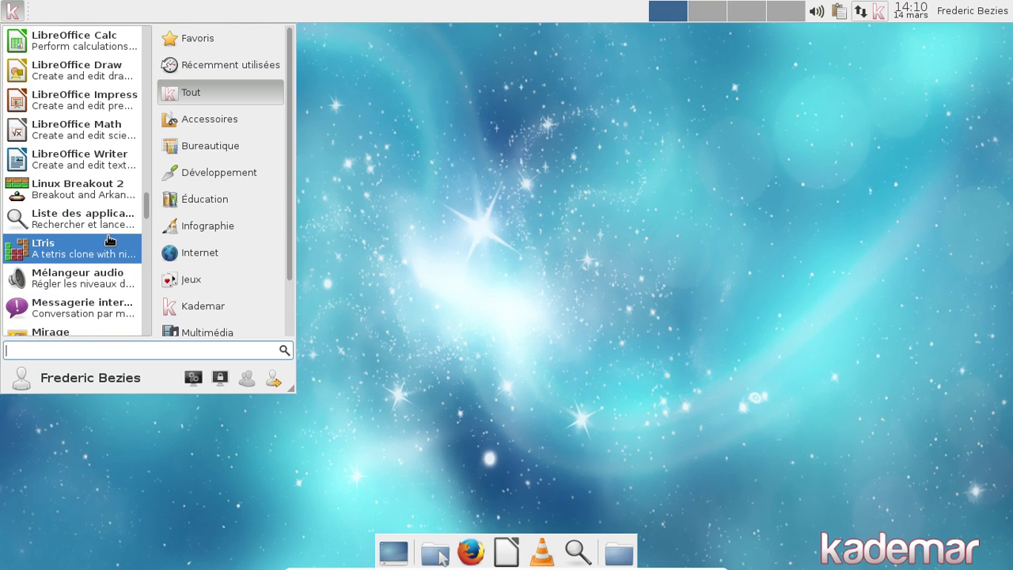
pyautogui.scroll(-1, 109, 240)
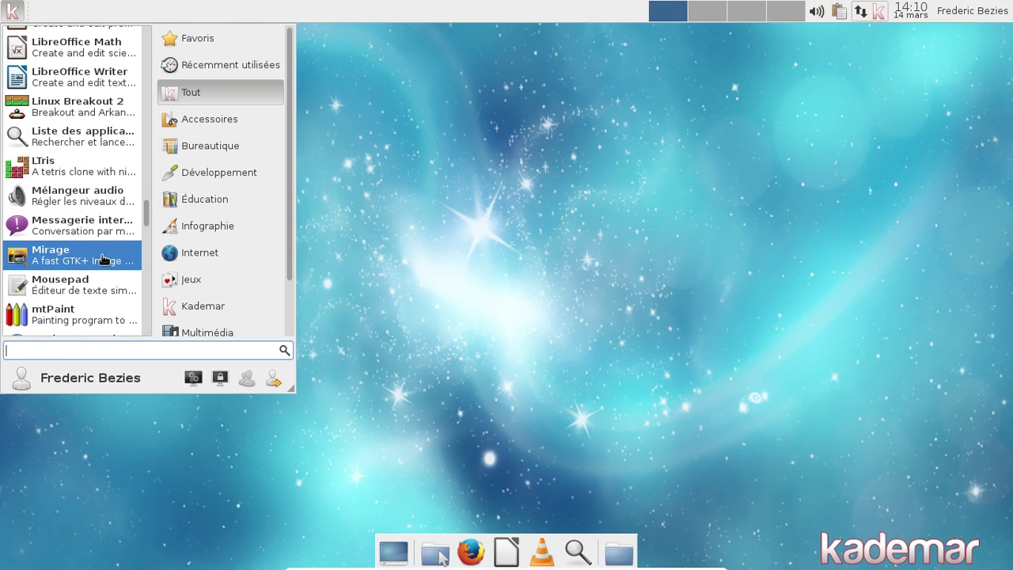
pyautogui.scroll(-1, 99, 269)
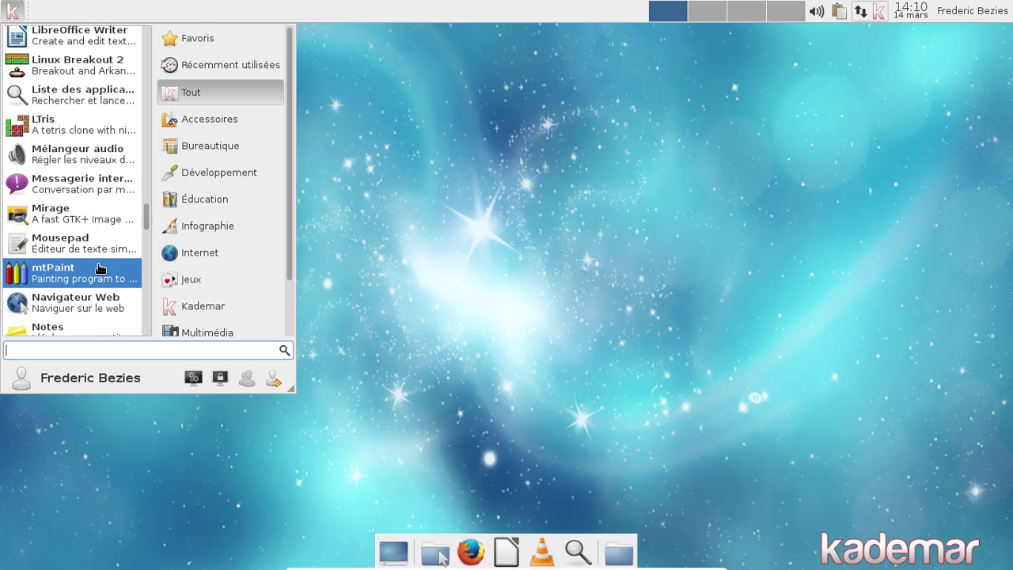
pyautogui.scroll(-4, 98, 267)
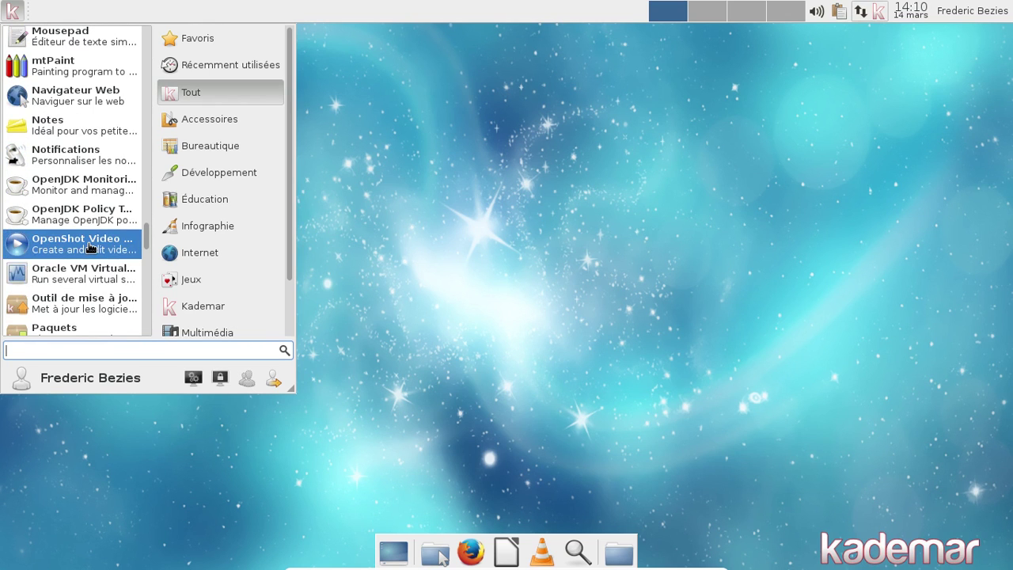
pyautogui.scroll(-2, 89, 248)
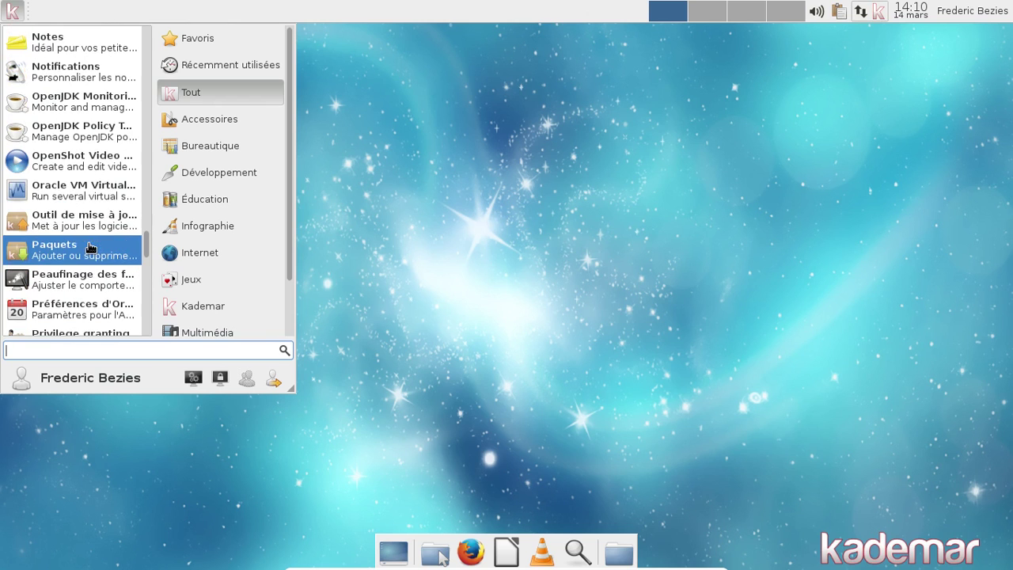
pyautogui.scroll(-5, 83, 187)
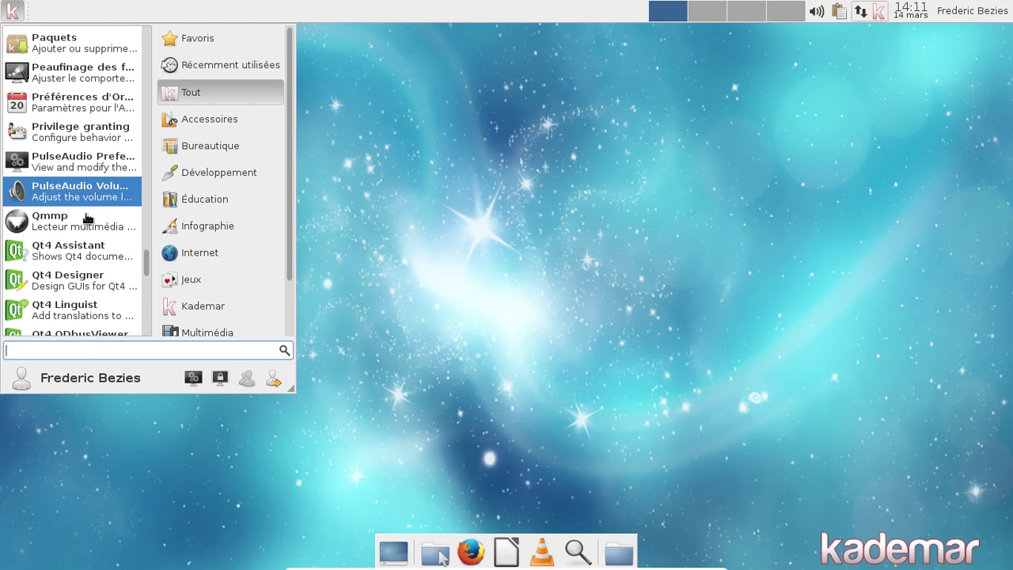
pyautogui.scroll(-4, 91, 230)
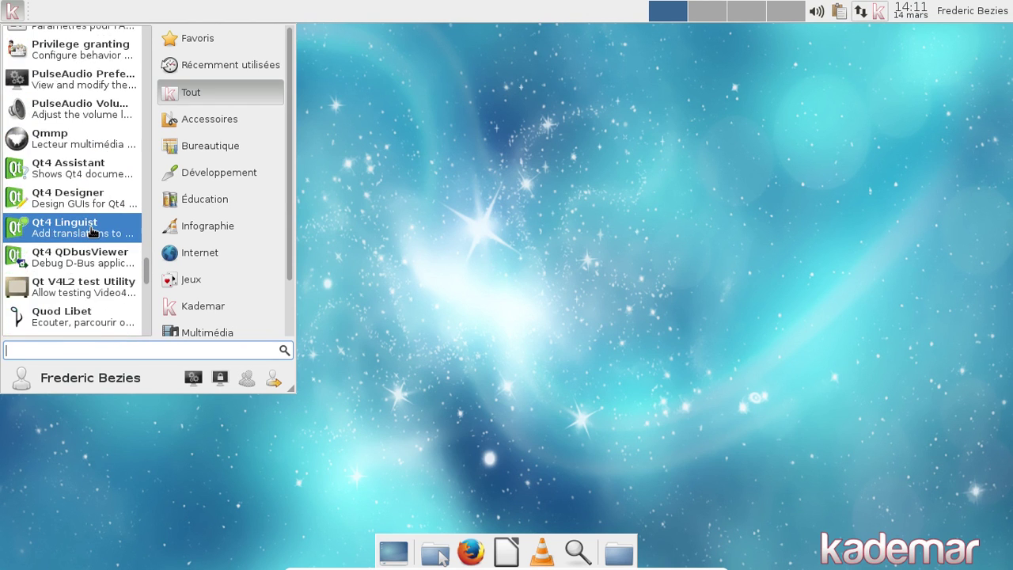
pyautogui.scroll(-4, 91, 231)
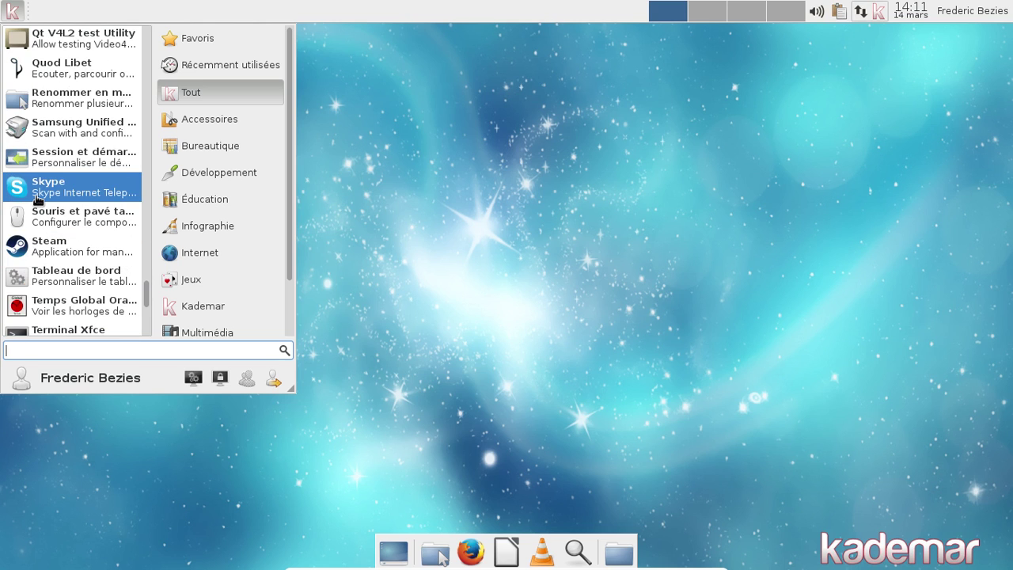
pyautogui.scroll(-2, 38, 194)
pyautogui.scroll(-3, 36, 200)
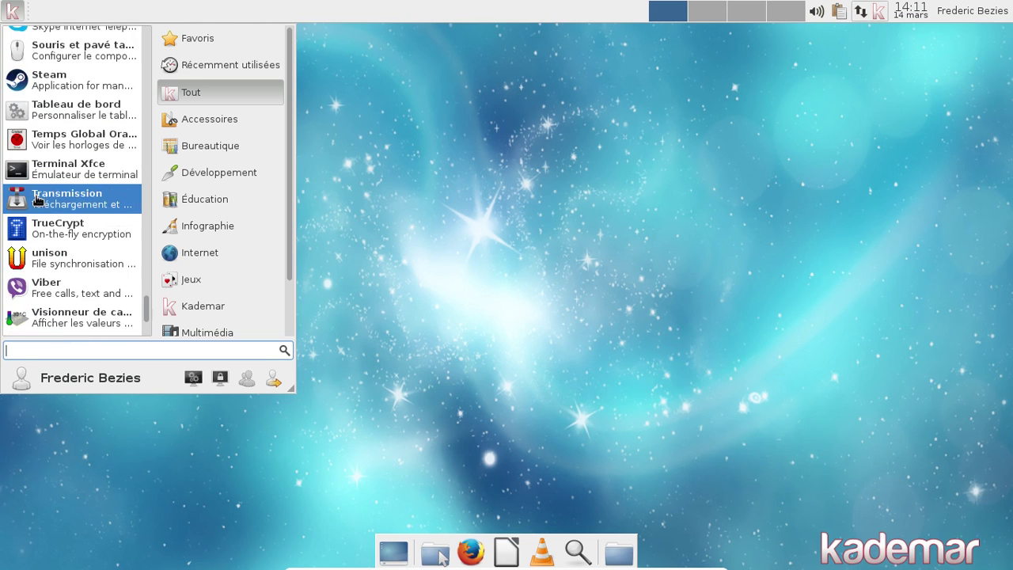
pyautogui.scroll(-1, 36, 199)
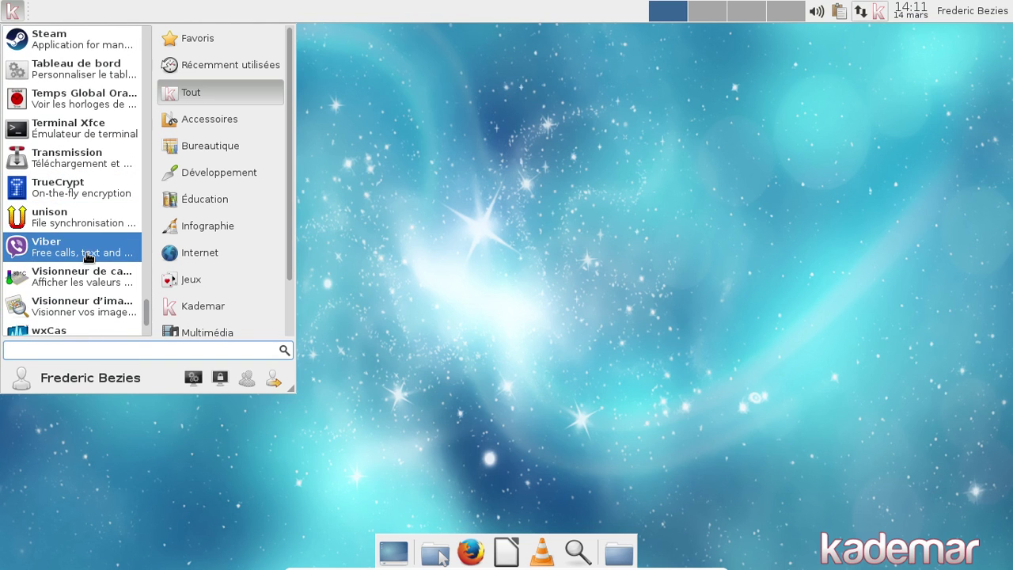
pyautogui.scroll(-3, 87, 258)
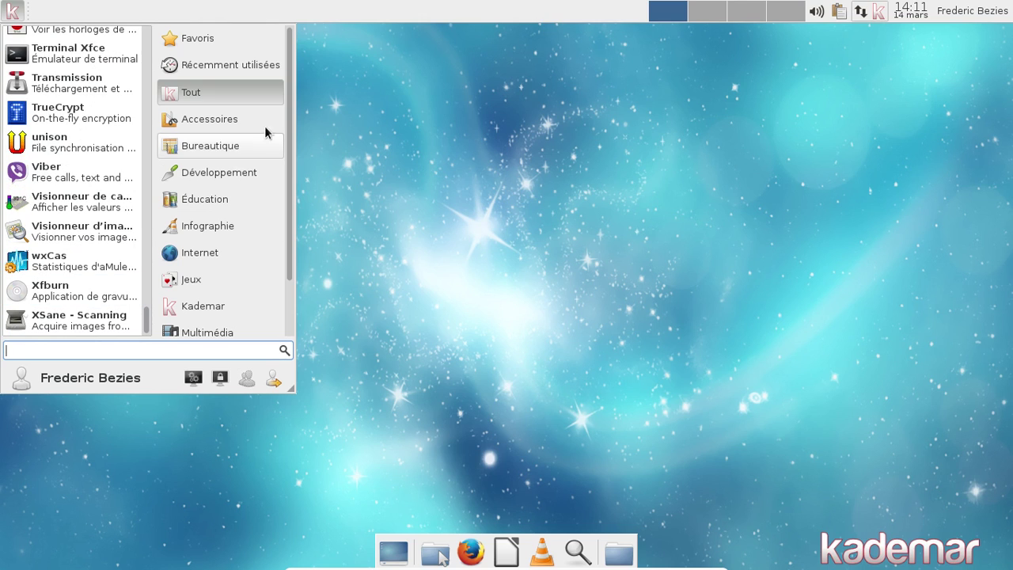
pyautogui.click(346, 91)
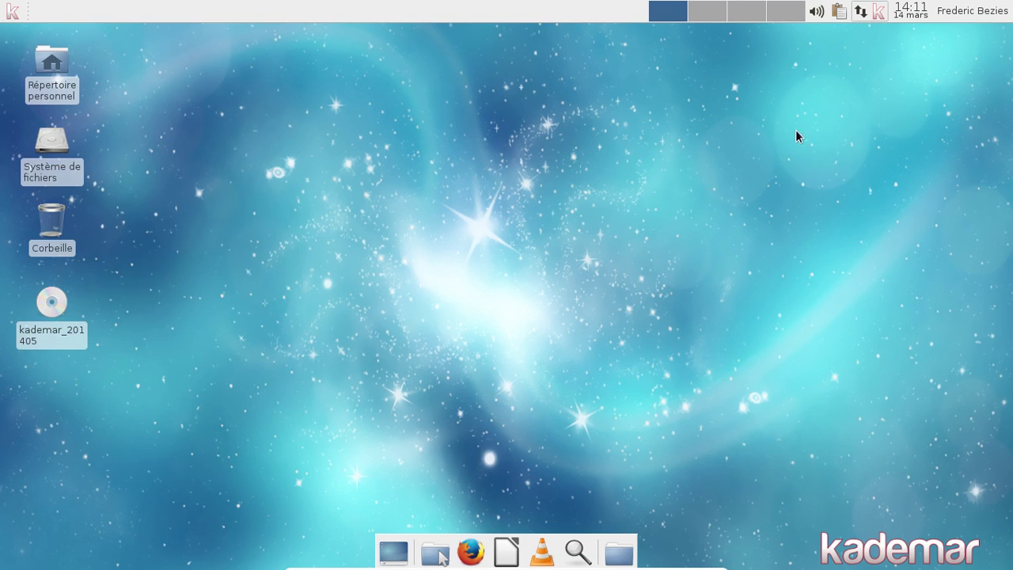
# Step: Open CADI Update, review the available automatic update modes and check for updates now
pyautogui.click(880, 10)
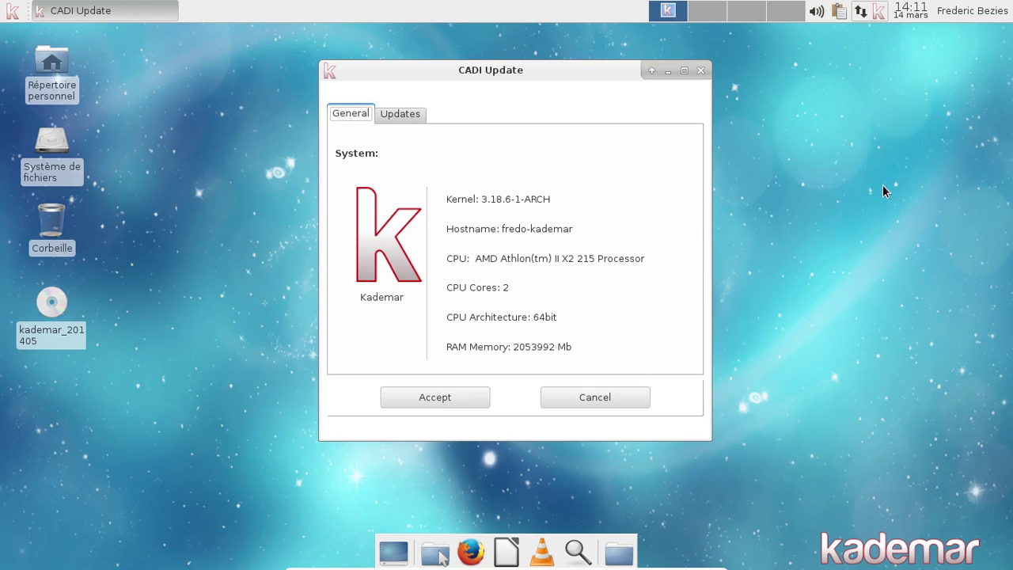
pyautogui.click(401, 114)
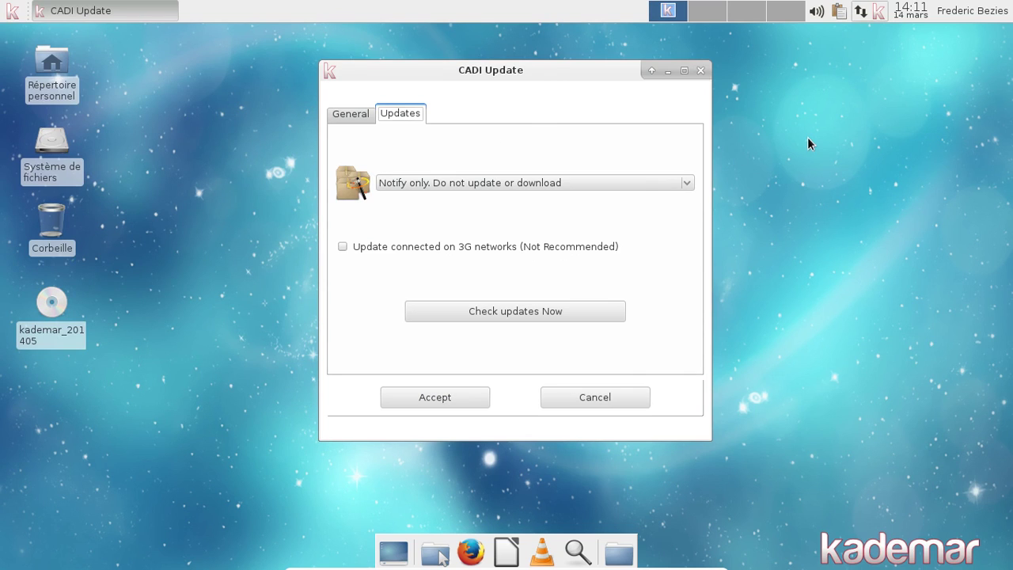
pyautogui.click(628, 187)
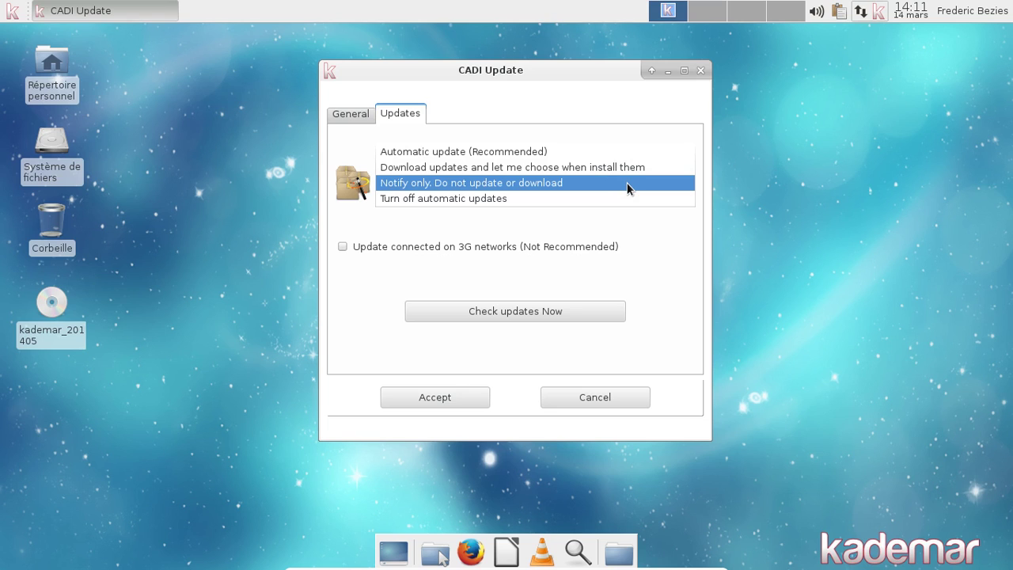
pyautogui.click(648, 224)
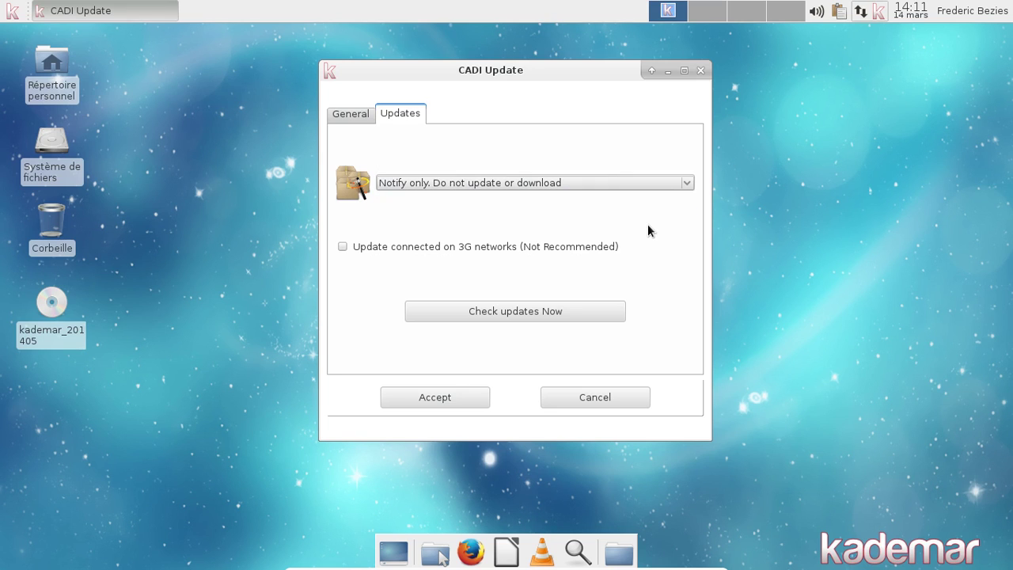
pyautogui.click(568, 312)
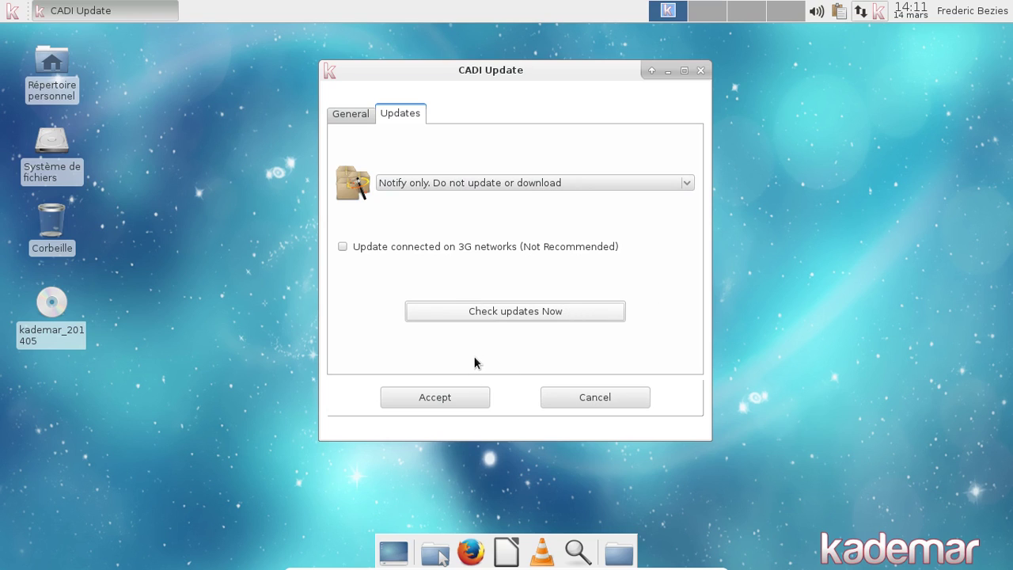
# Step: Accept the CADI Update settings and close the CADI windows
pyautogui.click(471, 407)
pyautogui.click(982, 60)
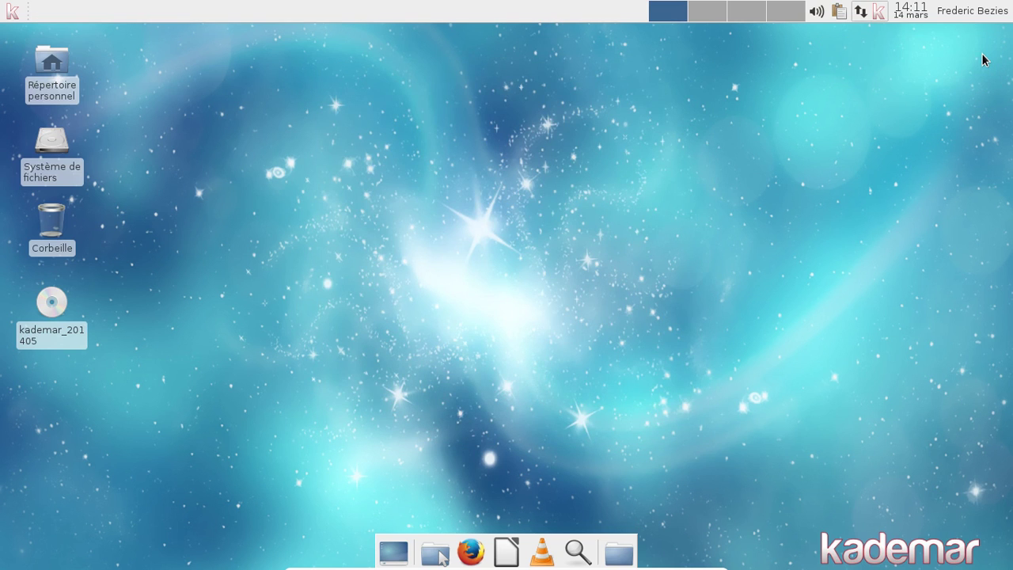
# Step: Open the Apparence settings, review the available styles and icon themes including kademar icons, and close the settings
pyautogui.click(11, 17)
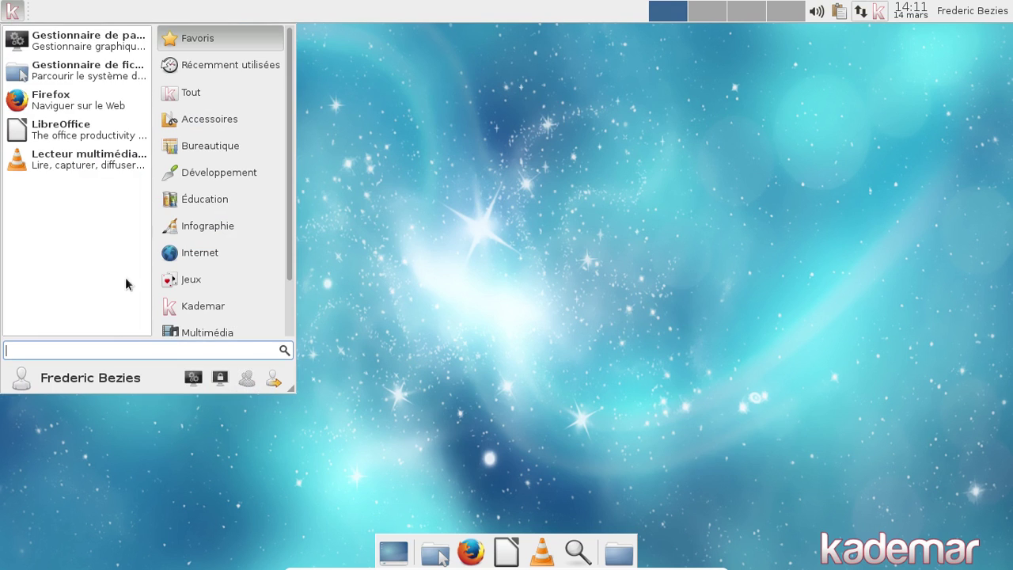
pyautogui.click(197, 382)
pyautogui.click(314, 197)
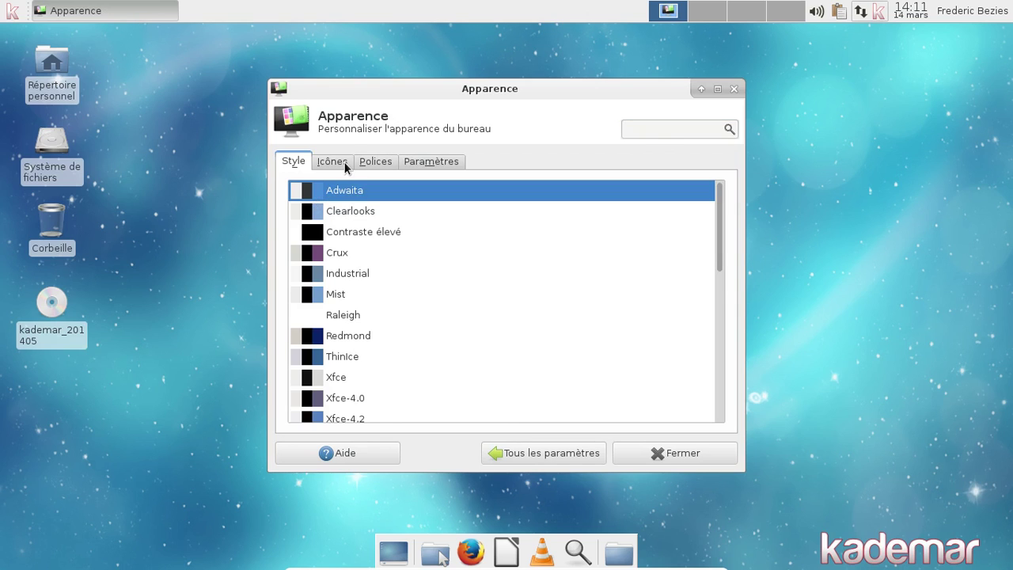
pyautogui.click(344, 162)
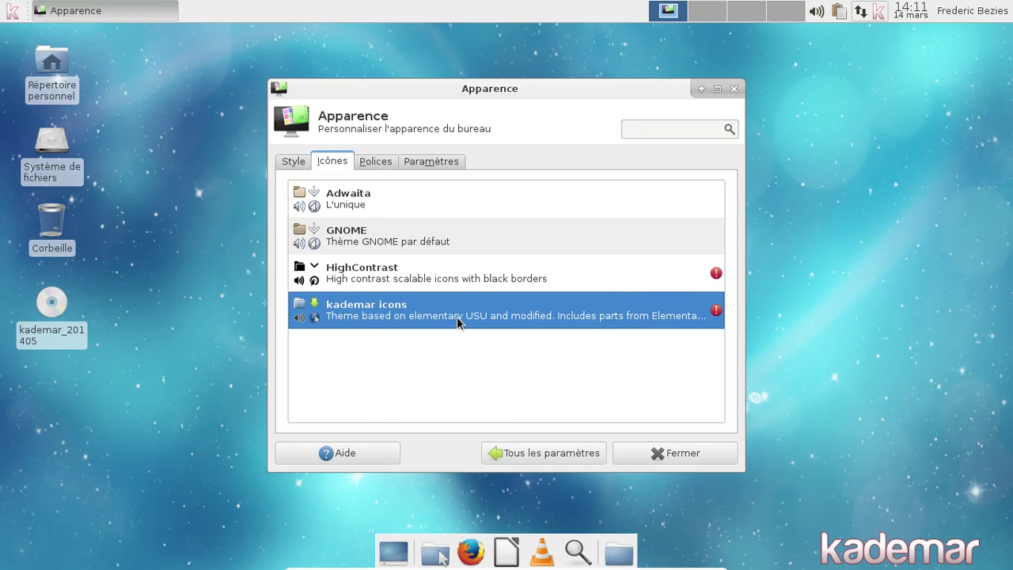
pyautogui.moveTo(458, 322)
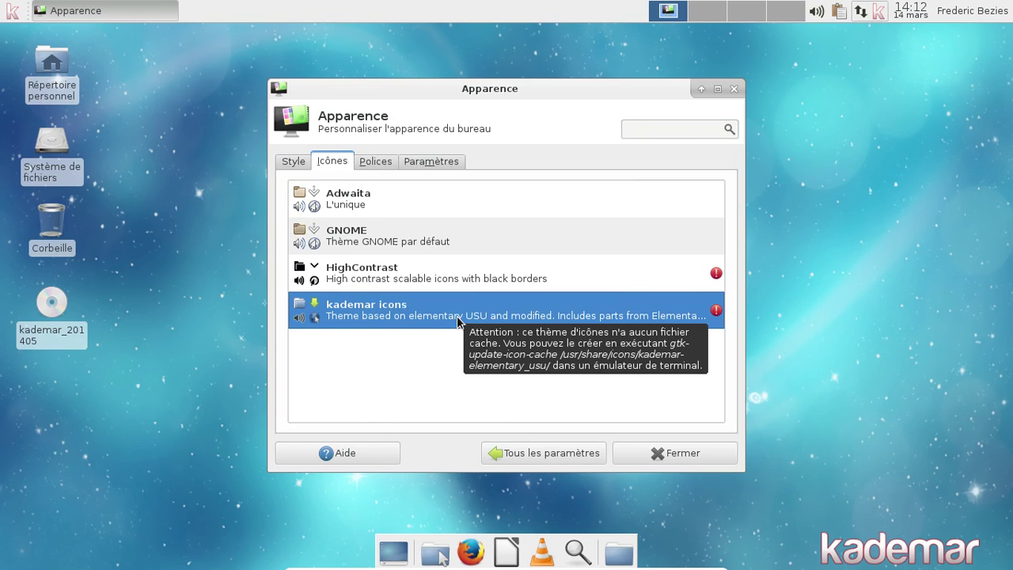
pyautogui.click(728, 92)
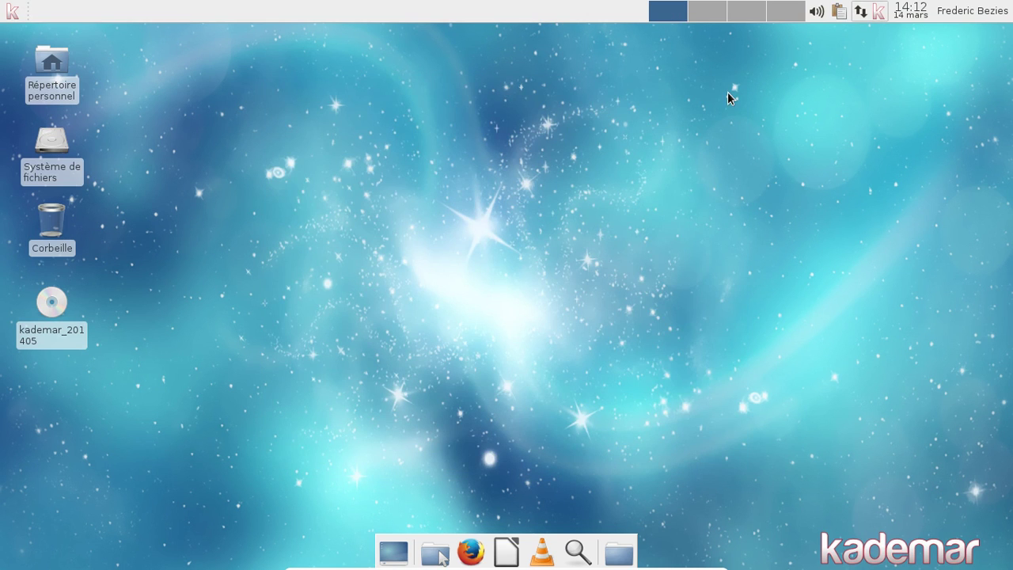
# Step: Open the Clavier settings from the desktop settings manager, check the keyboard layout configuration, and close them
pyautogui.click(15, 14)
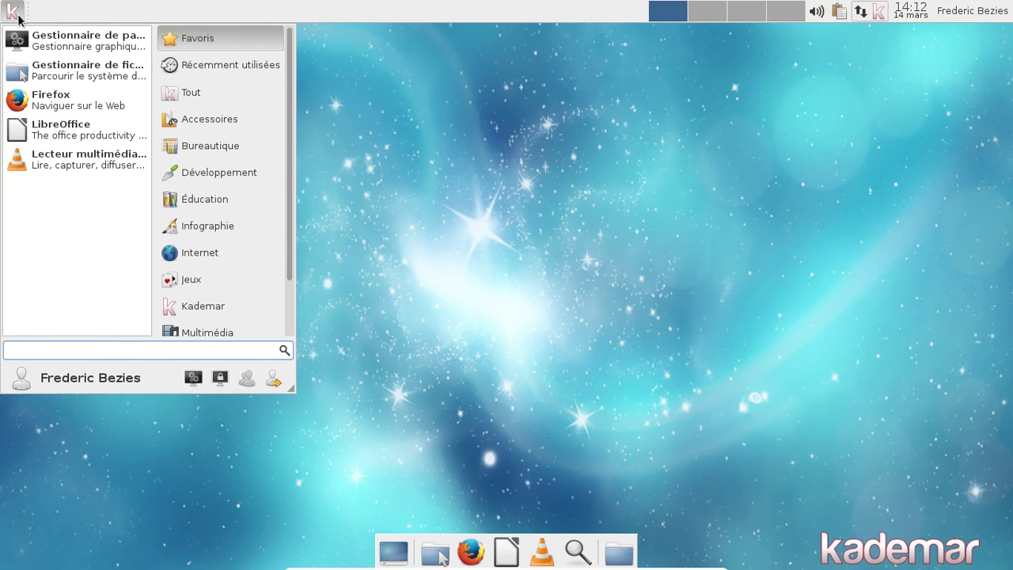
pyautogui.click(403, 319)
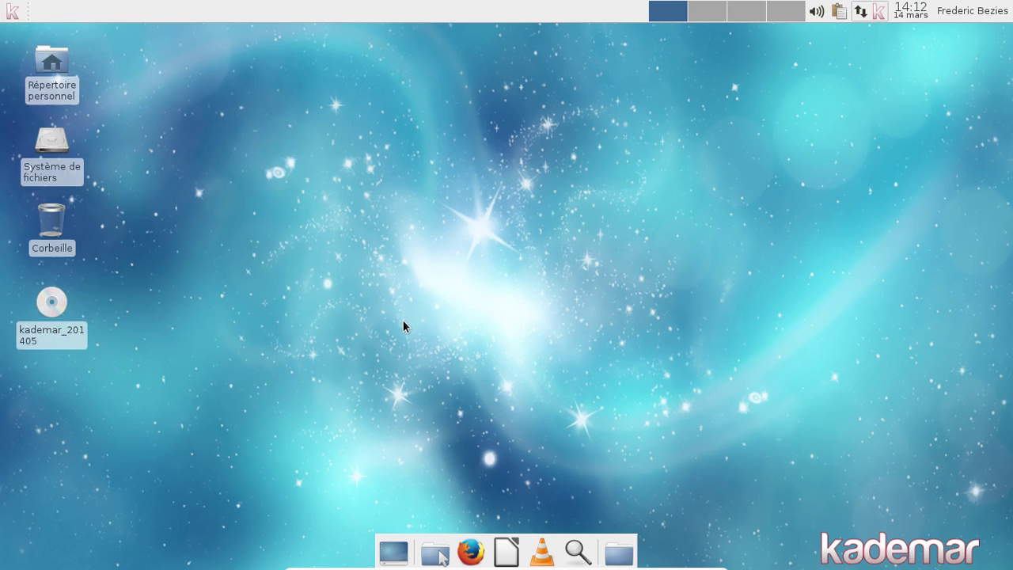
pyautogui.click(12, 11)
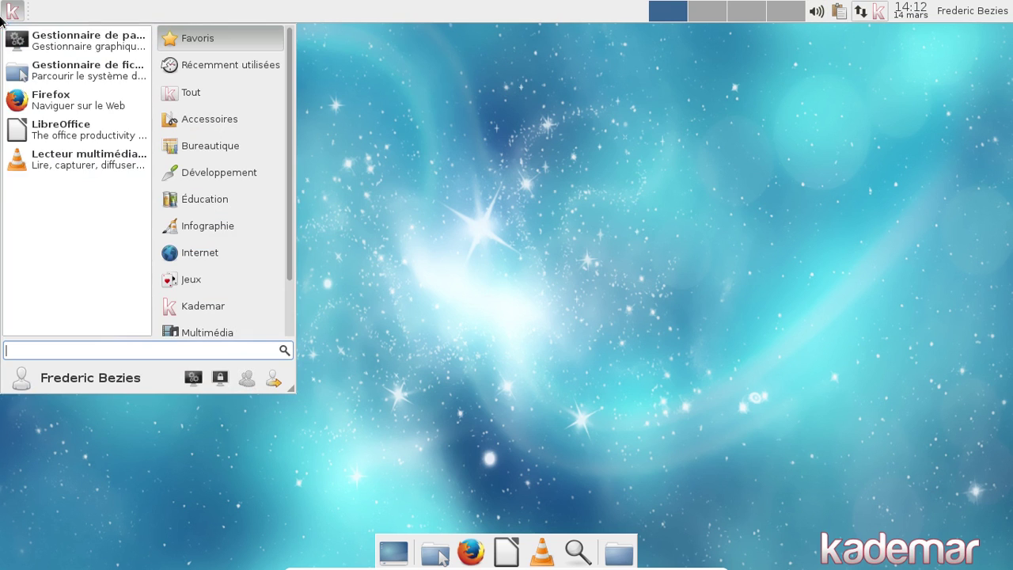
pyautogui.click(193, 377)
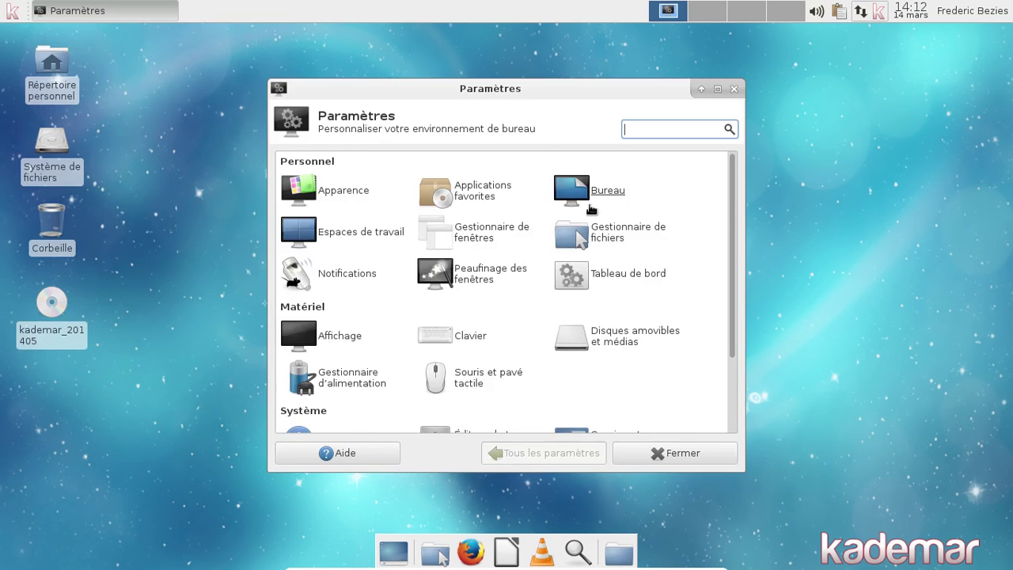
pyautogui.click(466, 337)
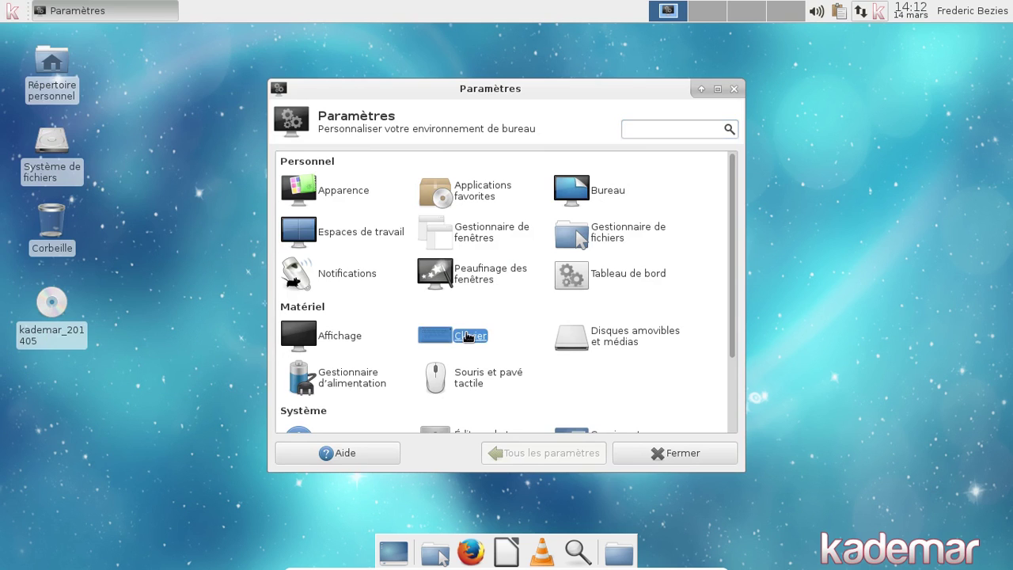
pyautogui.click(505, 162)
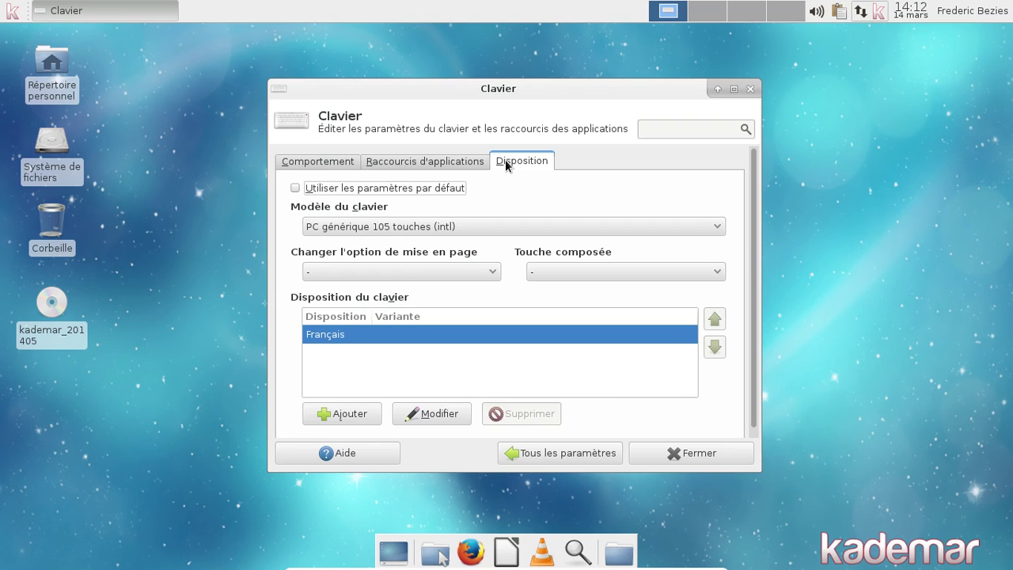
pyautogui.click(750, 88)
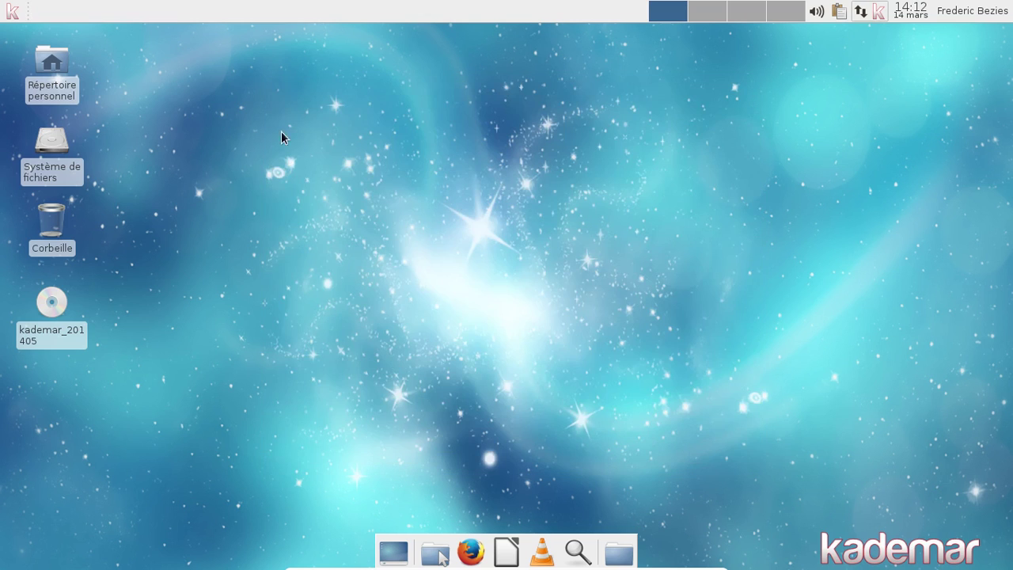
# Step: Try to launch LibreOffice, then LibreOffice Writer by searching the applications for "libre"
pyautogui.click(510, 546)
pyautogui.click(20, 9)
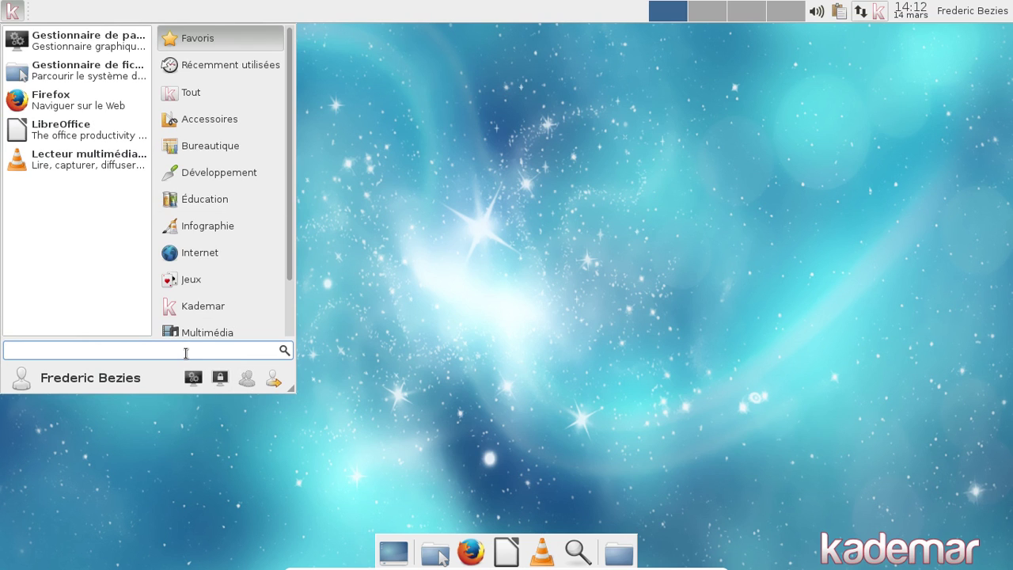
pyautogui.write('libre')
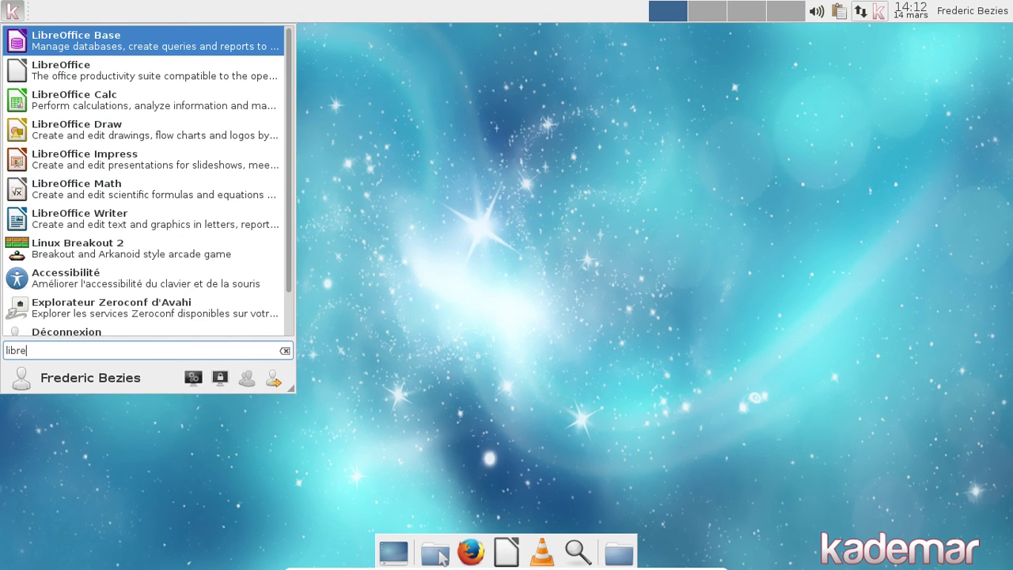
pyautogui.click(158, 214)
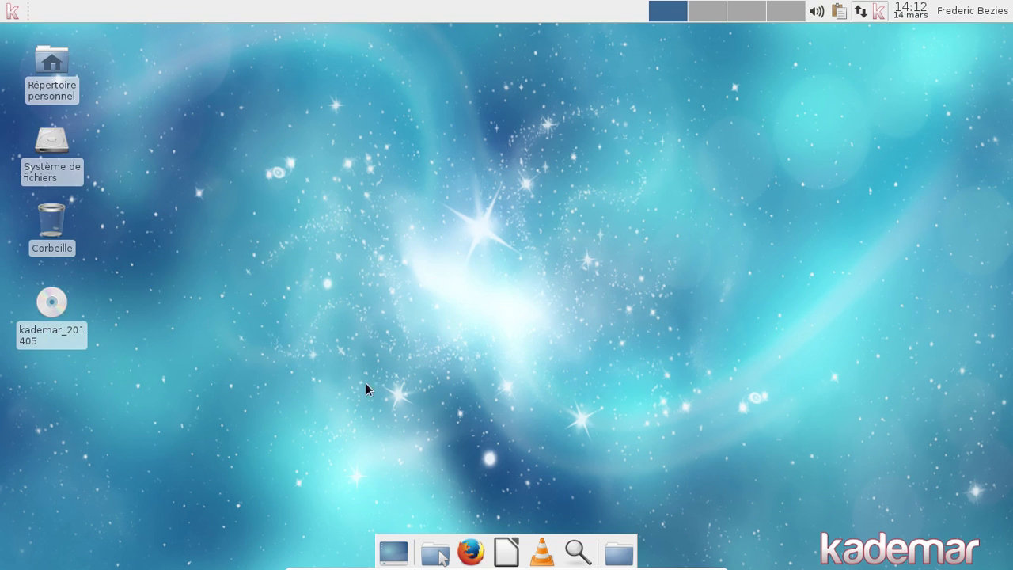
# Step: Search the applications for "terminal" and open Terminal Xfce
pyautogui.click(12, 10)
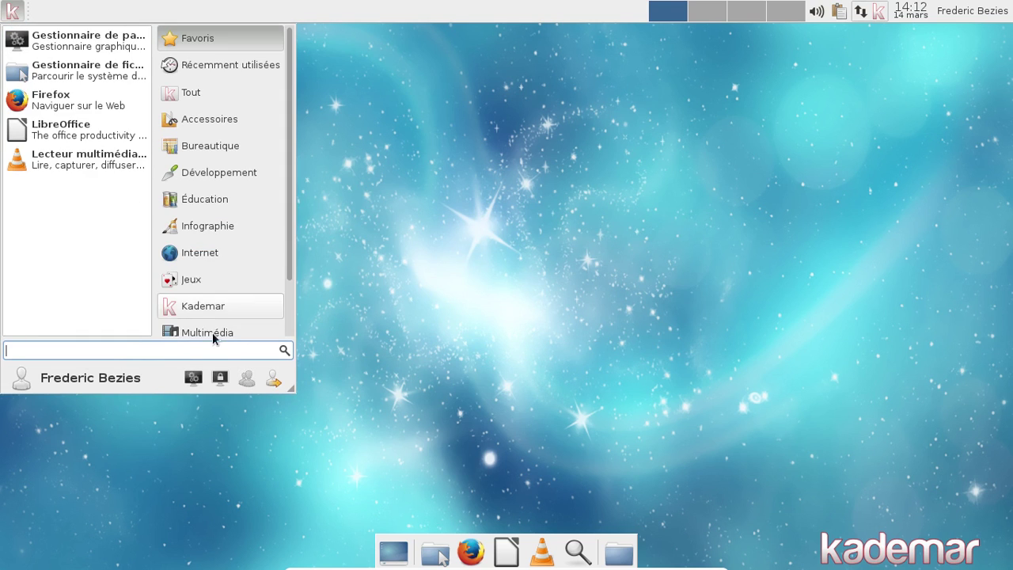
pyautogui.write('t')
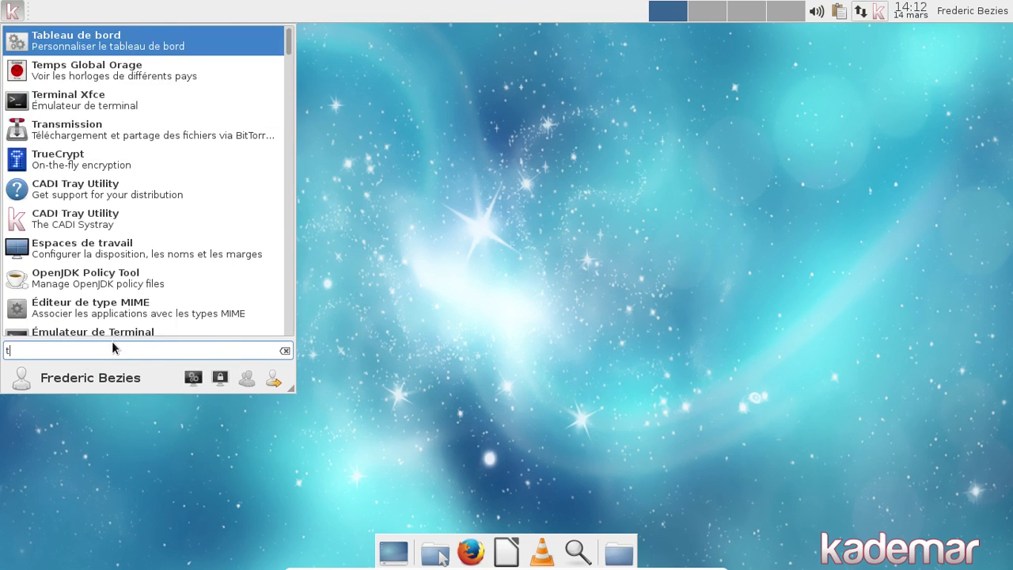
pyautogui.write('erminal')
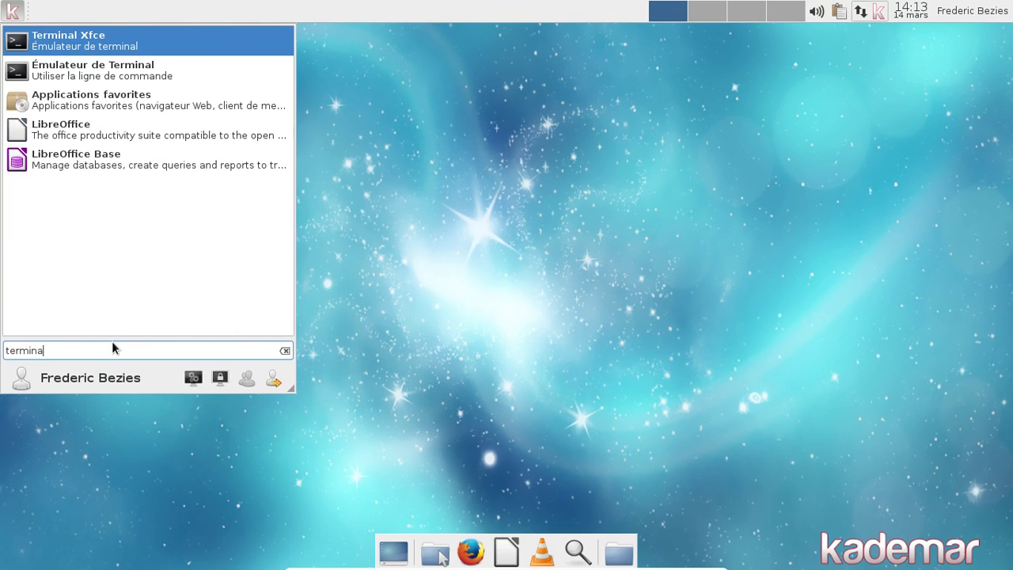
pyautogui.press('Return')
# Step: Run "soffice &" in the terminal to check how LibreOffice starts
pyautogui.write('so')
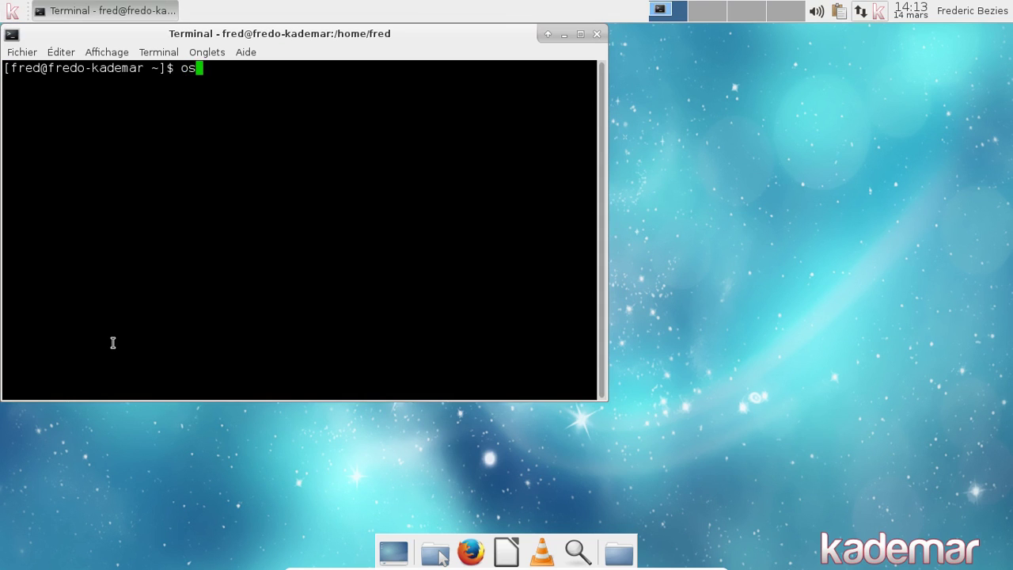
pyautogui.press('BackSpace')
pyautogui.write('office &')
pyautogui.press('Return')
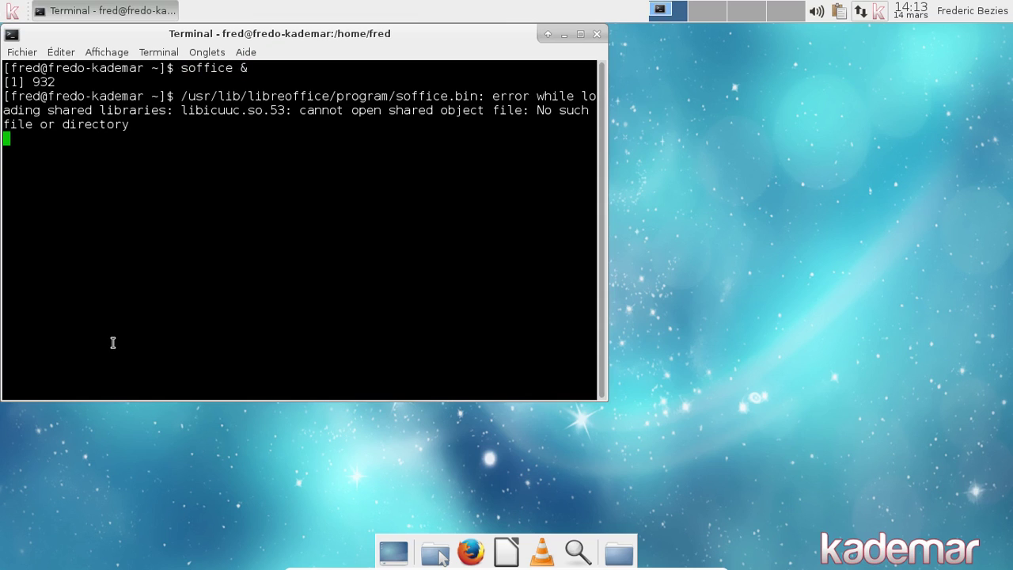
pyautogui.press('Return')
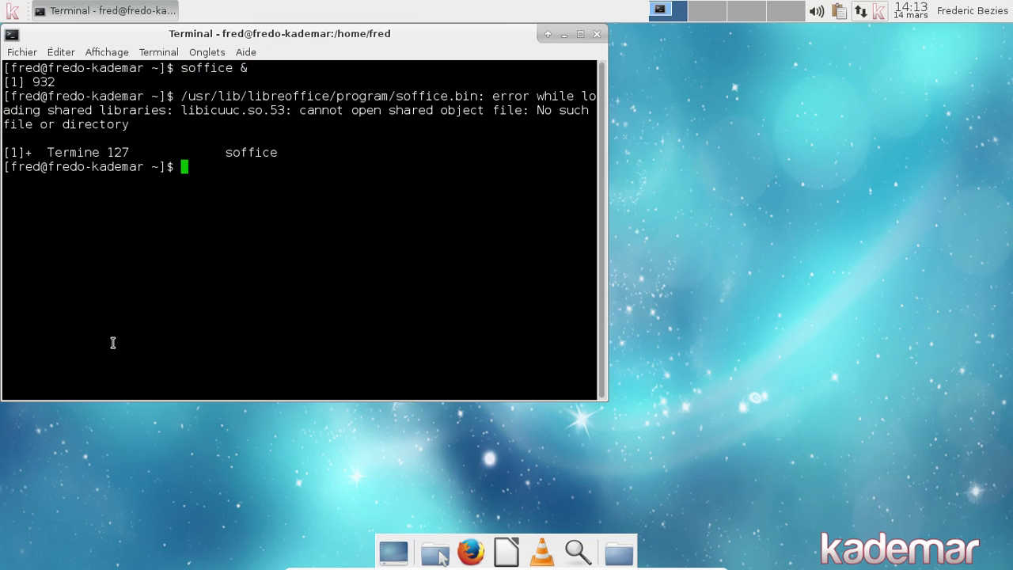
# Step: Search the package repositories for icu with "sudo pacman -Ss icu", entering the root password
pyautogui.write('sudo pacman ')
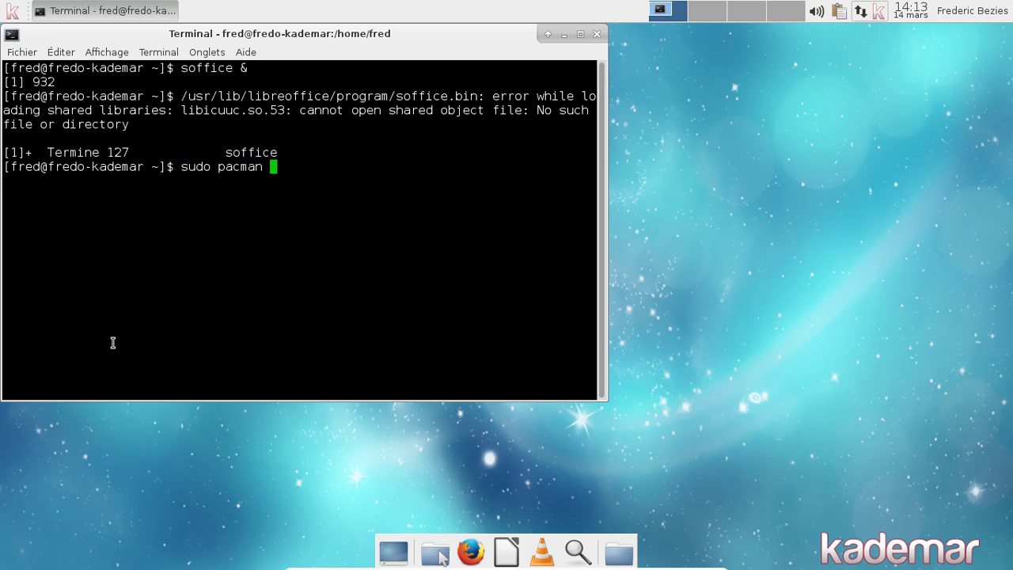
pyautogui.write('-Ss')
pyautogui.write(' icu')
pyautogui.press('Return')
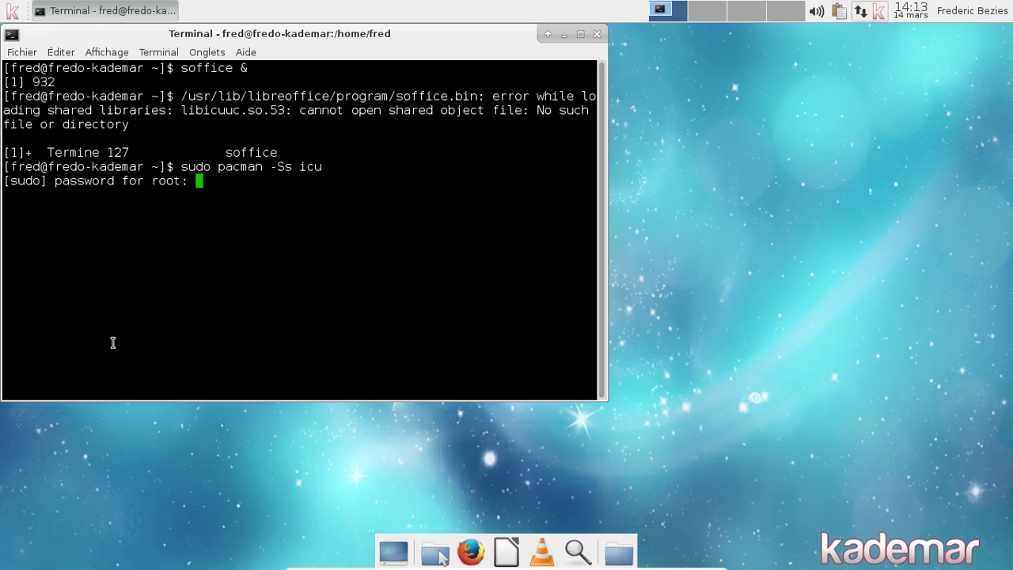
pyautogui.press('Return')
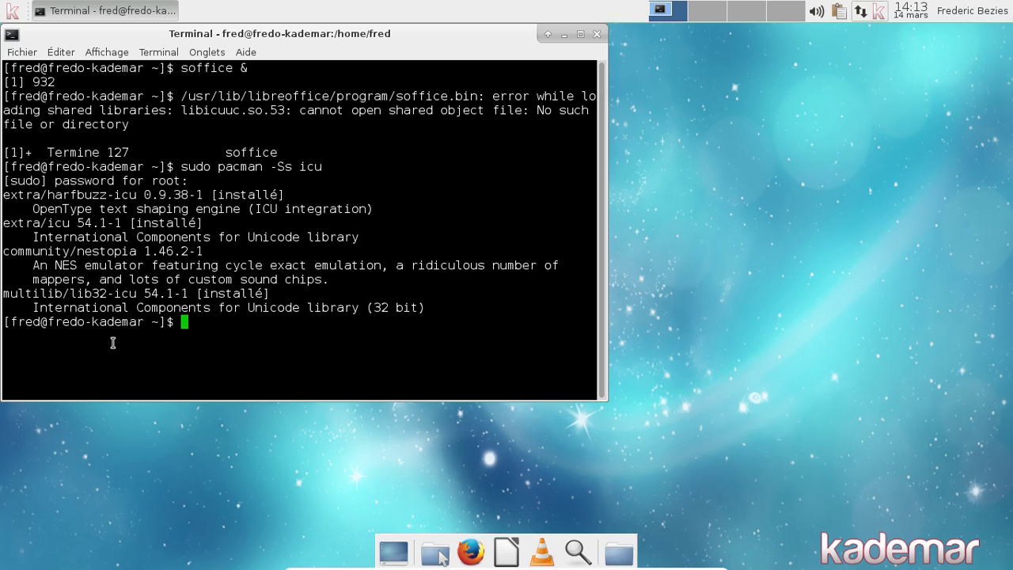
# Step: Install LibreOffice with "sudo pacman -S libreoffice", choosing provider 1 (libreoffice-fresh) and accepting the installation
pyautogui.write('sudo pacman -S')
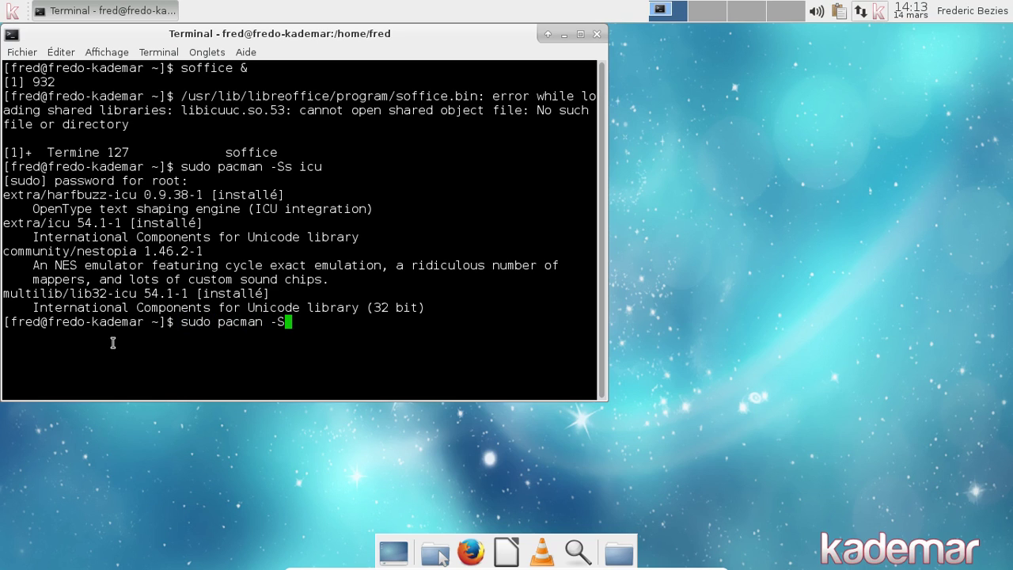
pyautogui.write(' libreoffice')
pyautogui.press('Return')
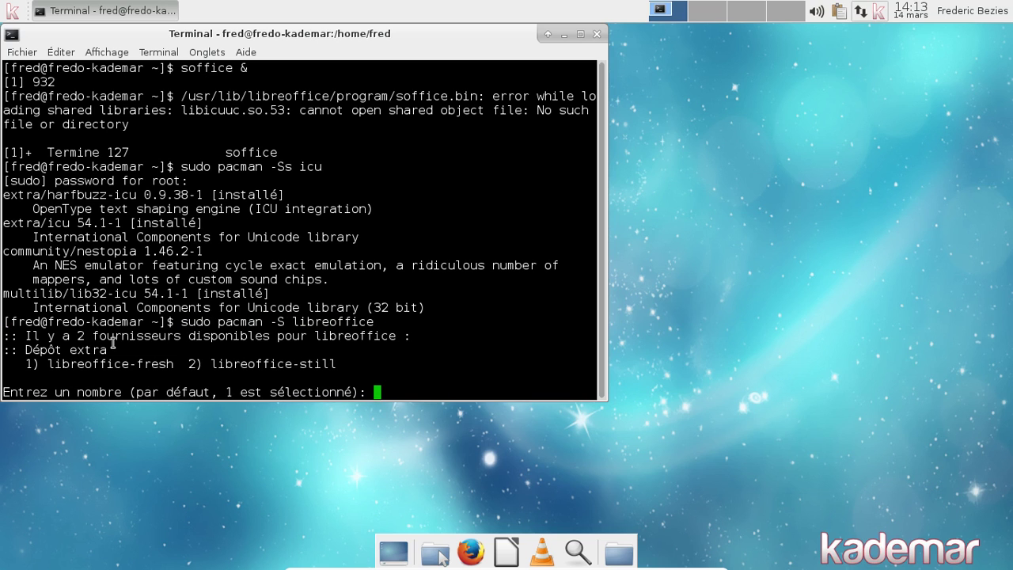
pyautogui.write('1')
pyautogui.press('Return')
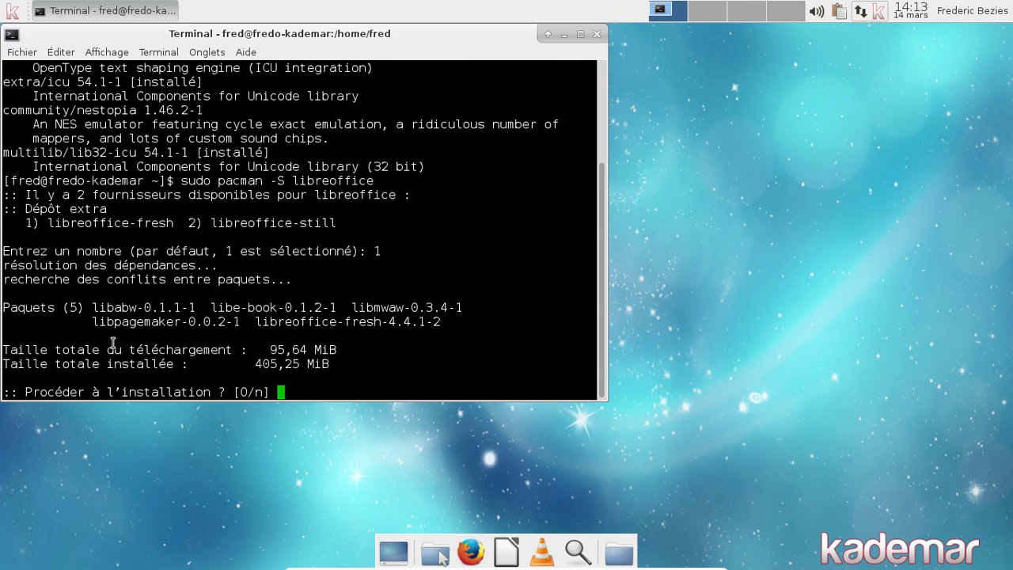
pyautogui.press('Return')
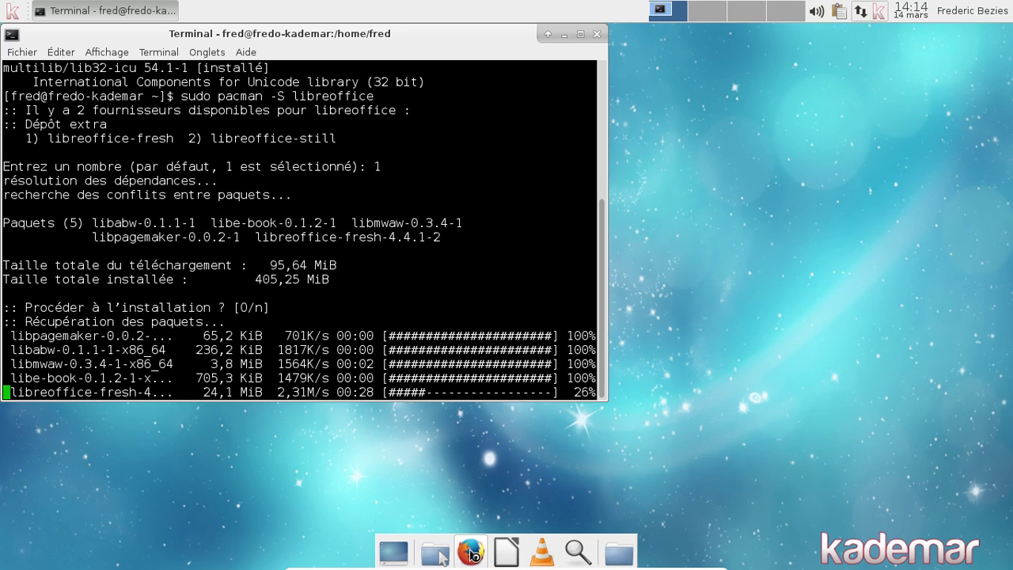
# Step: Switch to Firefox, enlarge its window, check the language packs in the Add-ons Manager, and close Firefox with all its tabs
pyautogui.click(473, 553)
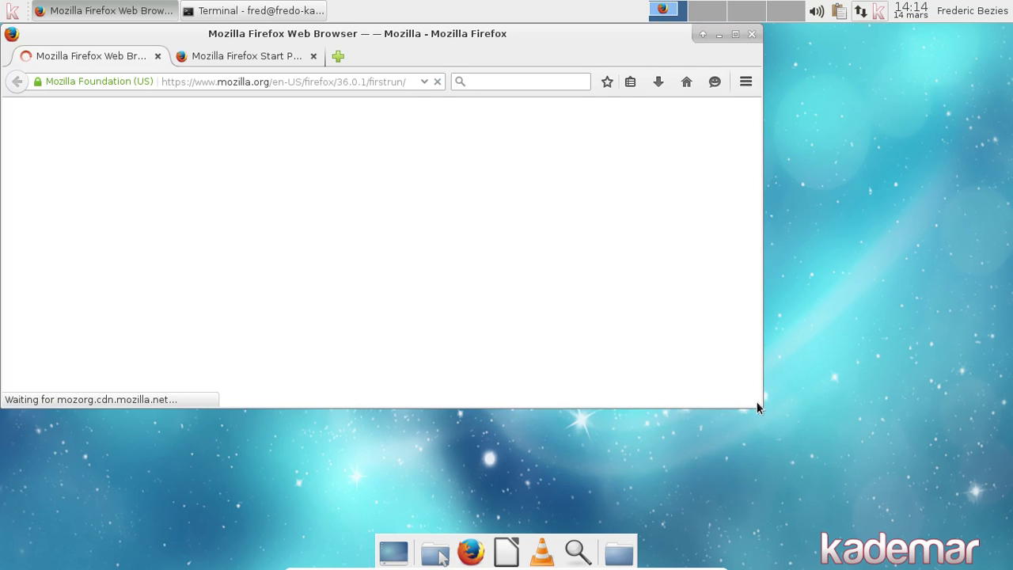
pyautogui.moveTo(756, 401); pyautogui.dragTo(825, 465)
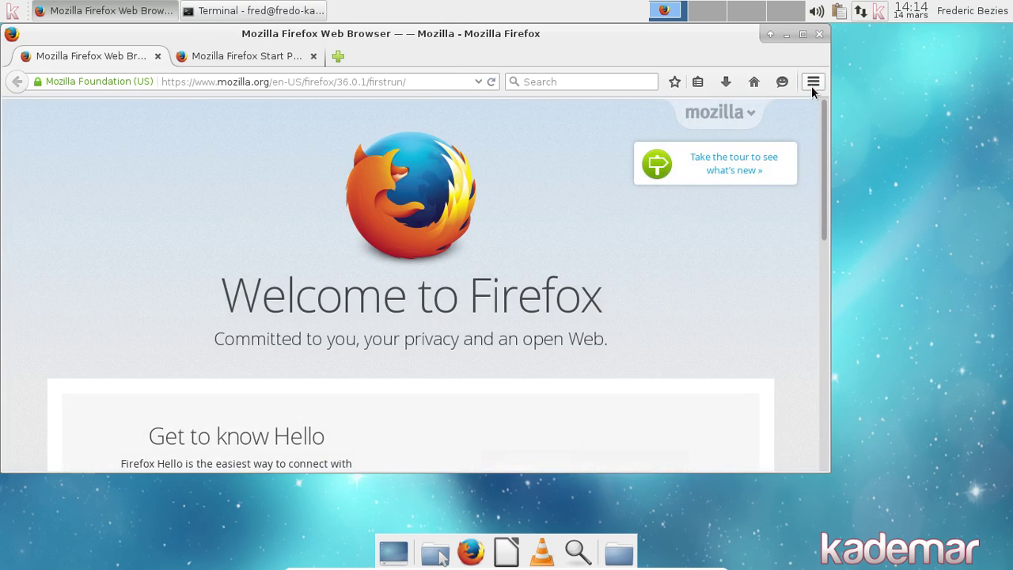
pyautogui.click(813, 82)
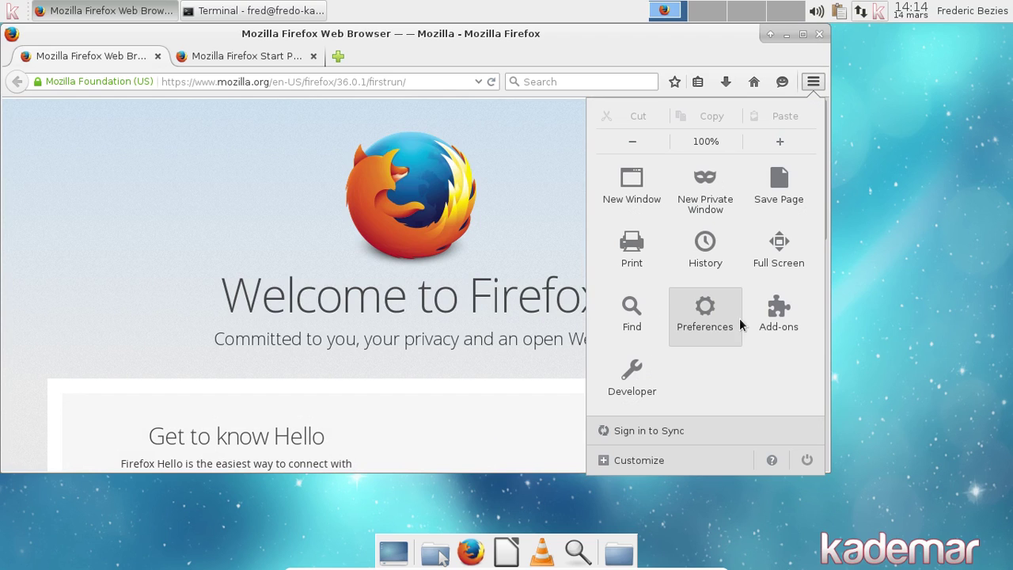
pyautogui.click(767, 314)
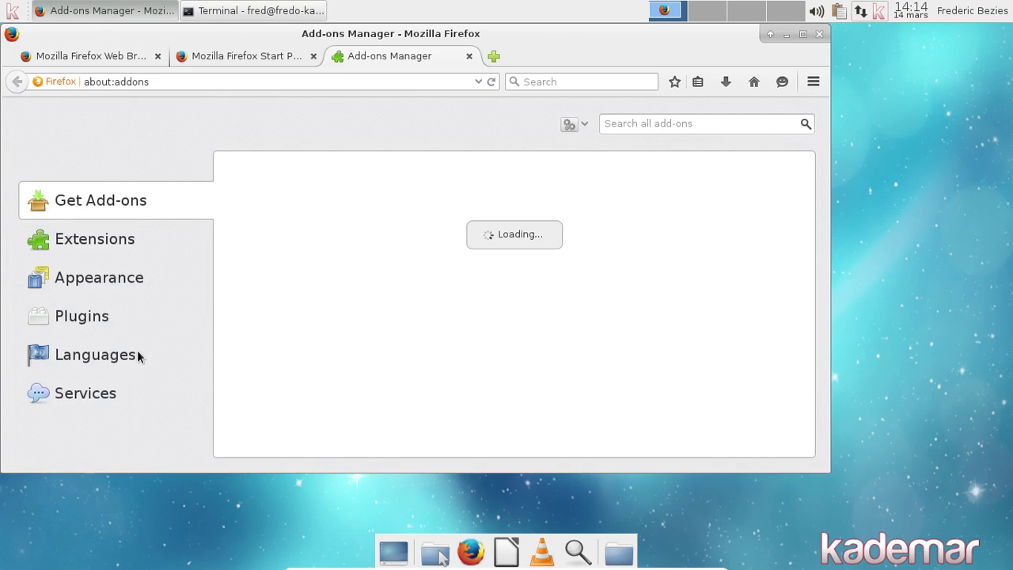
pyautogui.click(138, 352)
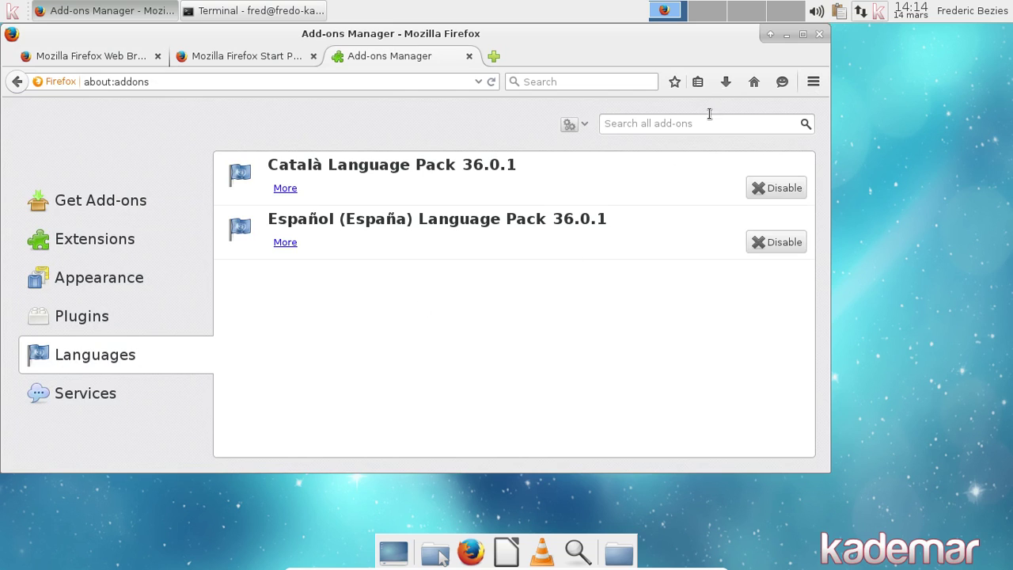
pyautogui.click(819, 35)
pyautogui.click(552, 286)
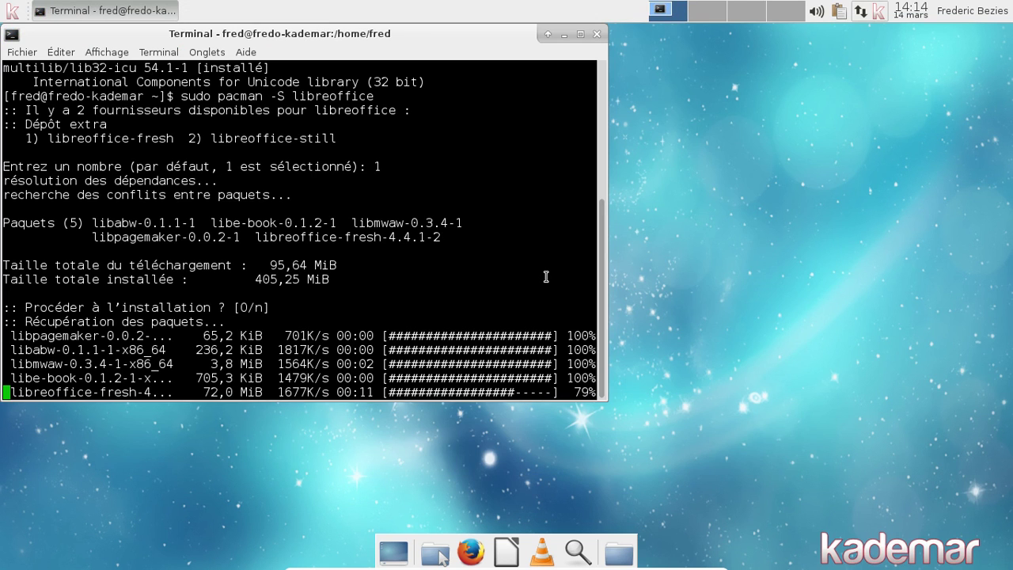
# Step: Launch Avidemux (GTK+) from the multimedia applications, view its About information, and close the program
pyautogui.click(16, 11)
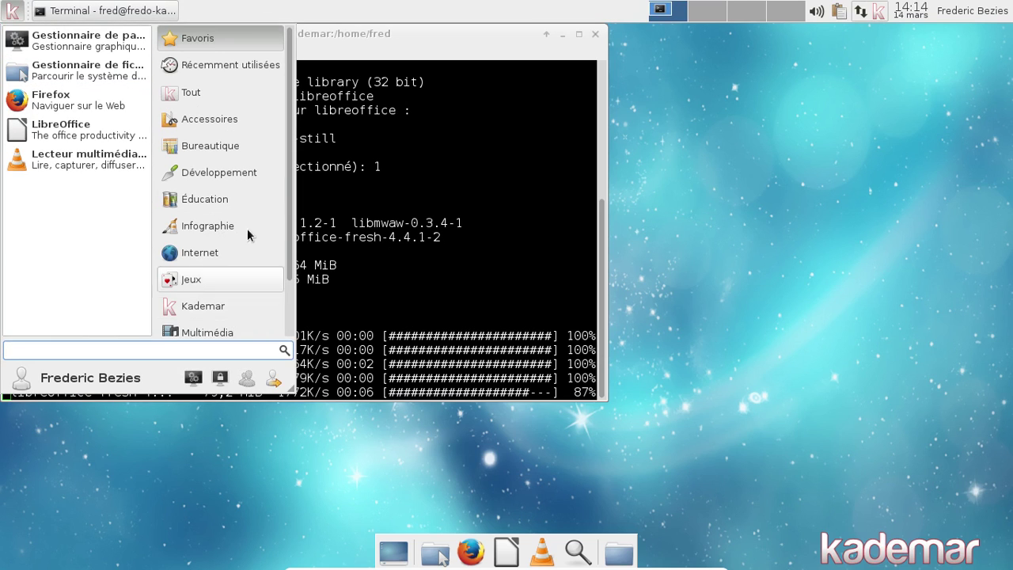
pyautogui.scroll(-2, 246, 176)
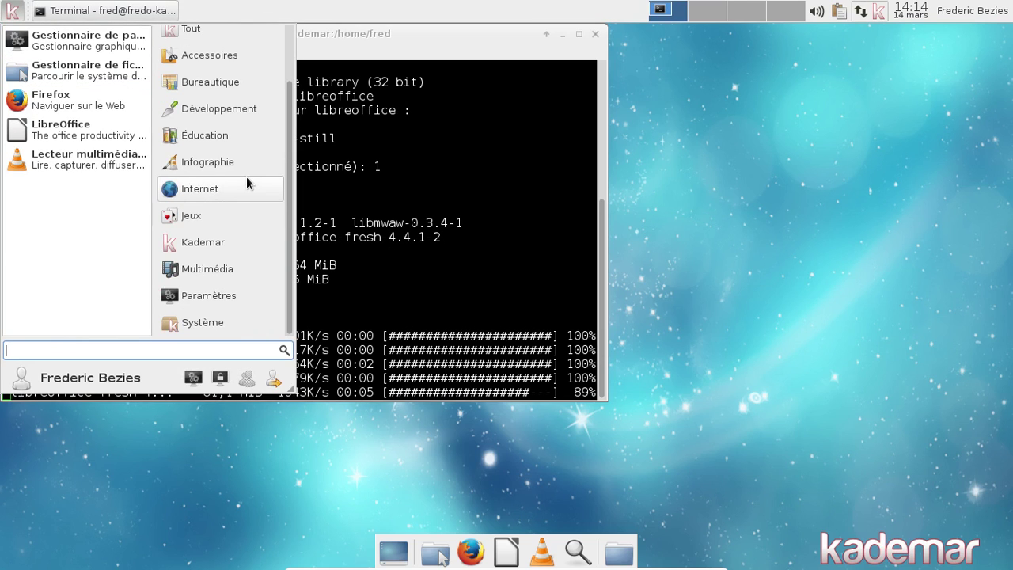
pyautogui.click(225, 274)
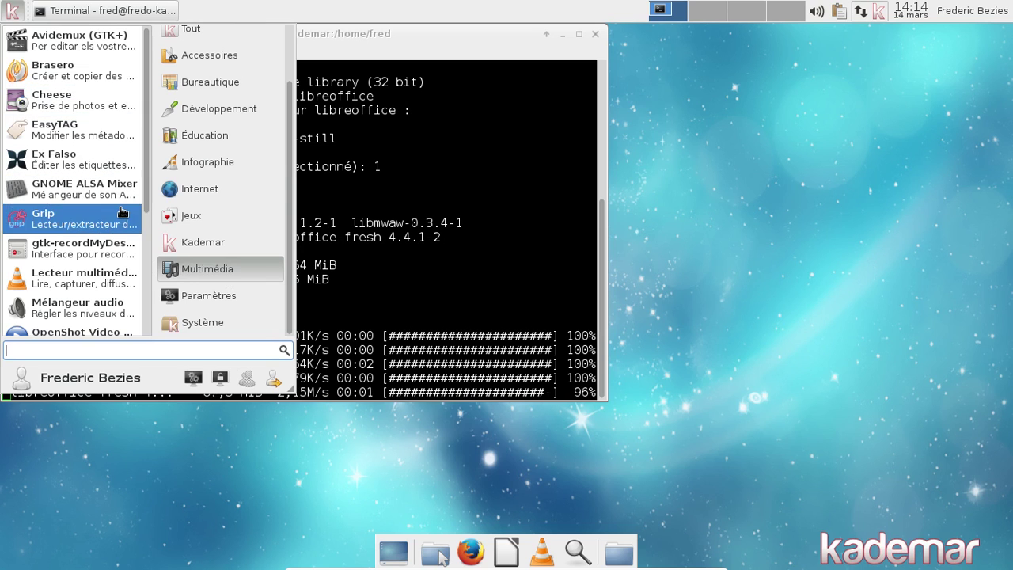
pyautogui.click(64, 45)
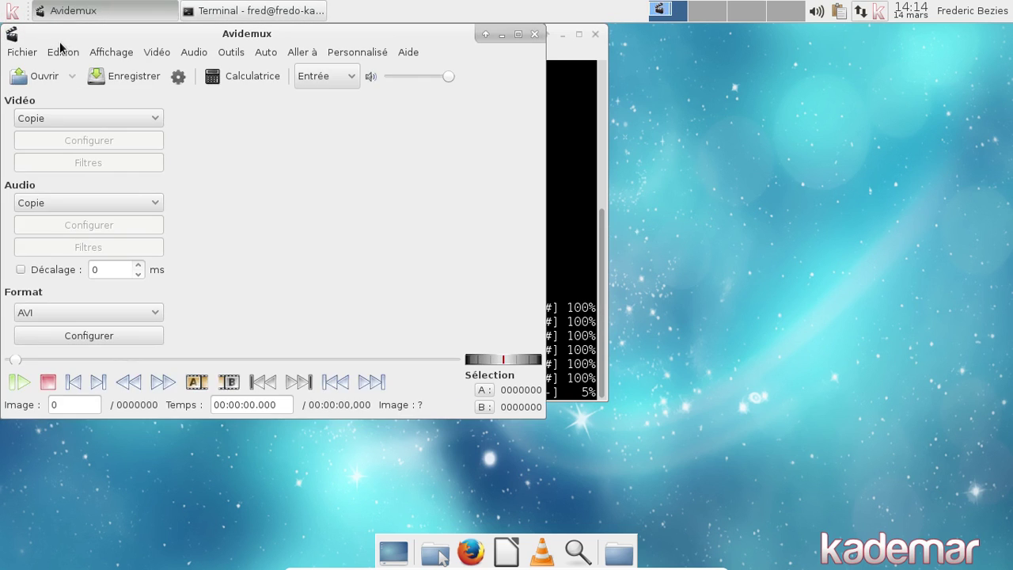
pyautogui.click(410, 53)
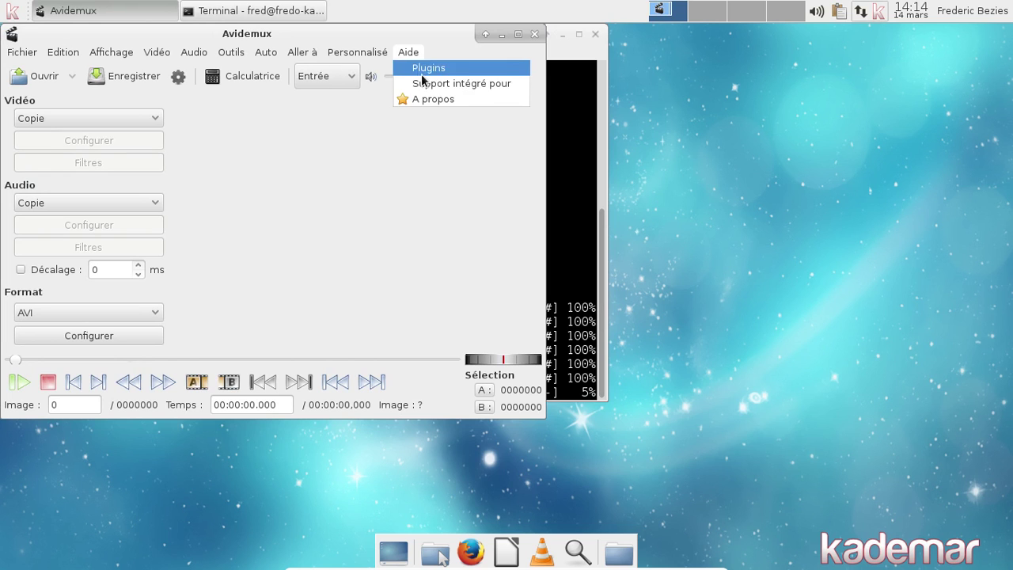
pyautogui.click(434, 100)
pyautogui.click(340, 312)
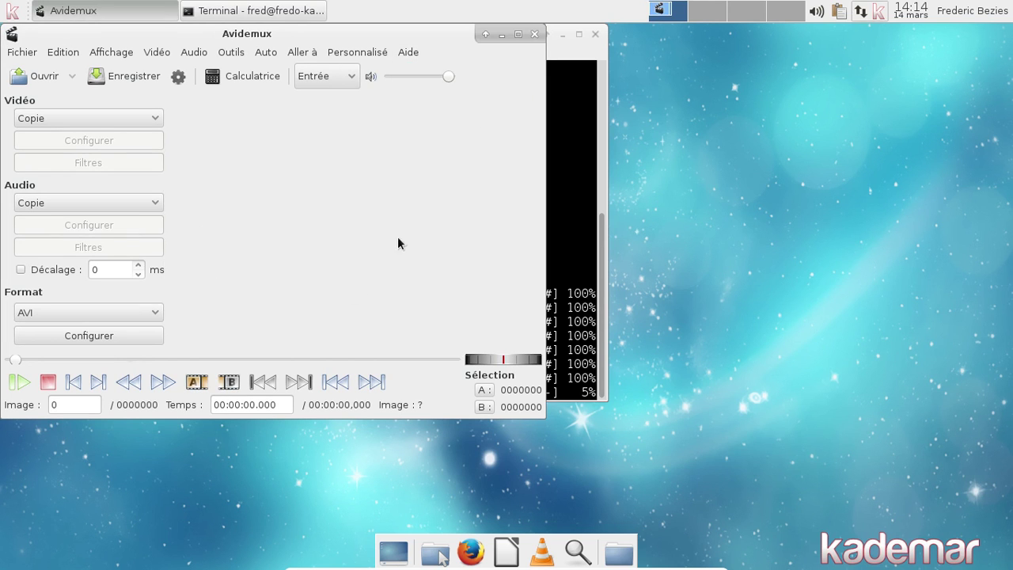
pyautogui.click(533, 34)
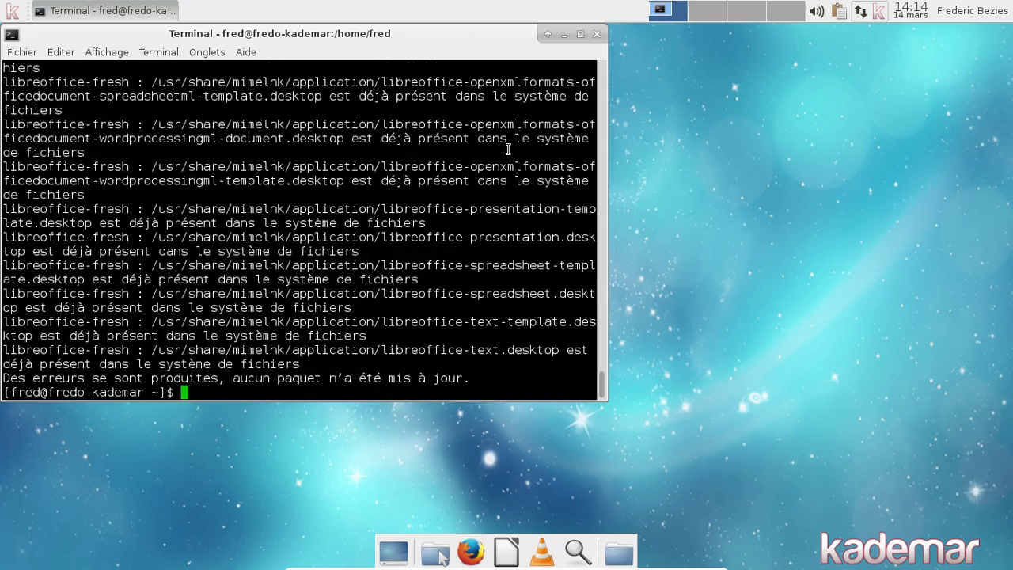
# Step: Try to reinstall LibreOffice in the terminal with "sudo pacman -S libreoffice -force"
pyautogui.write('sudo pacman -S libreoffice -')
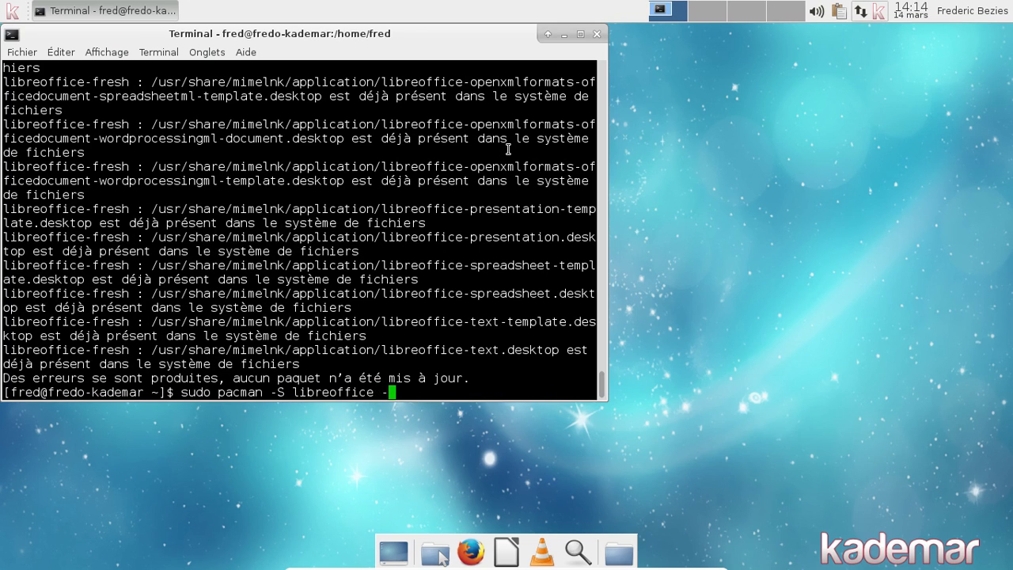
pyautogui.write('force')
pyautogui.press('Return')
# Step: Install LibreOffice with "sudo pacman -S libreoffice --force", choosing provider 1 (libreoffice-fresh) and accepting the installation
pyautogui.press('Up')
pyautogui.press('Left')
pyautogui.press('Left')
pyautogui.press('Left')
pyautogui.press('Left')
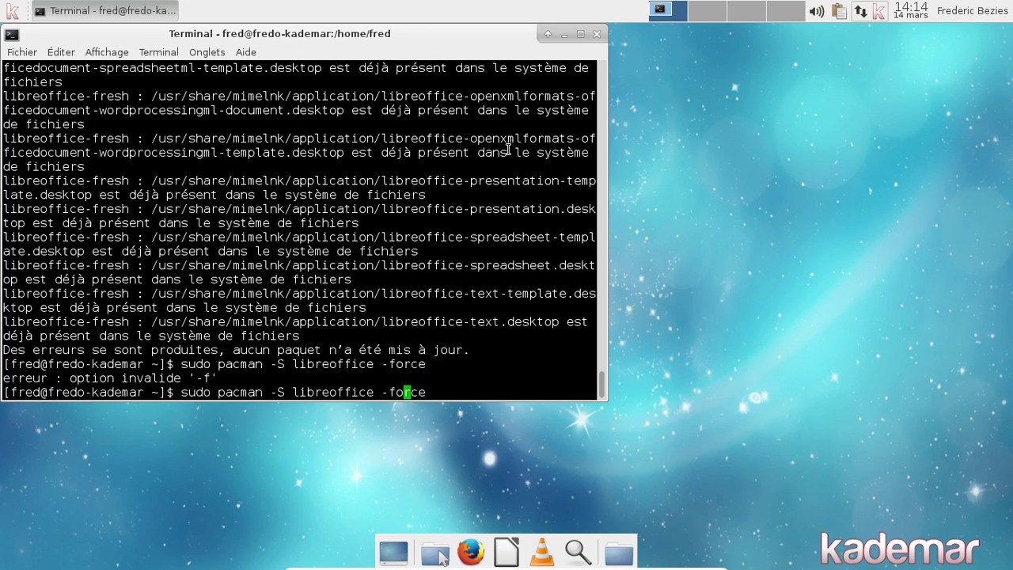
pyautogui.press('Left')
pyautogui.write('-')
pyautogui.press('Return')
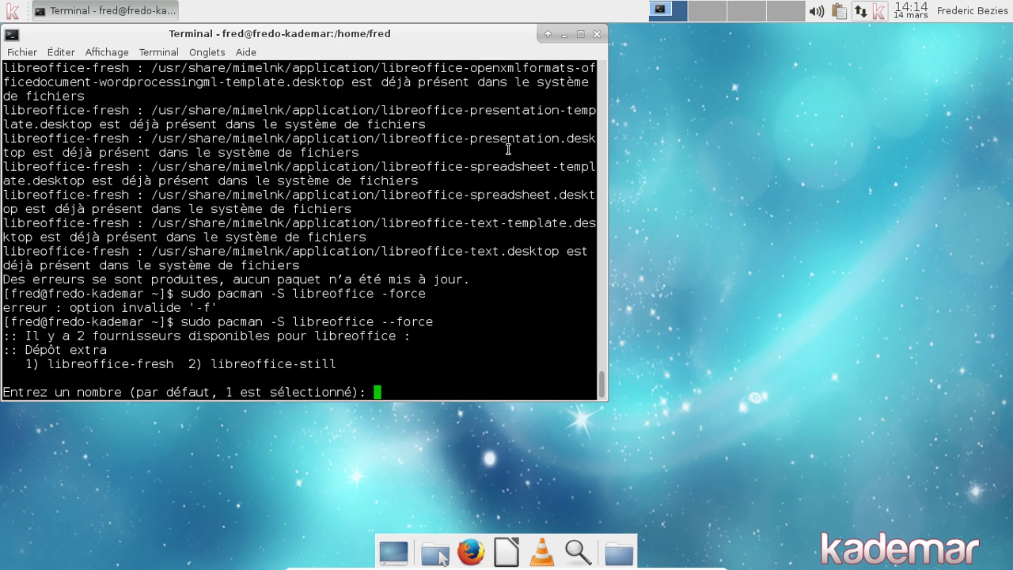
pyautogui.write('1')
pyautogui.press('Return')
pyautogui.press('Return')
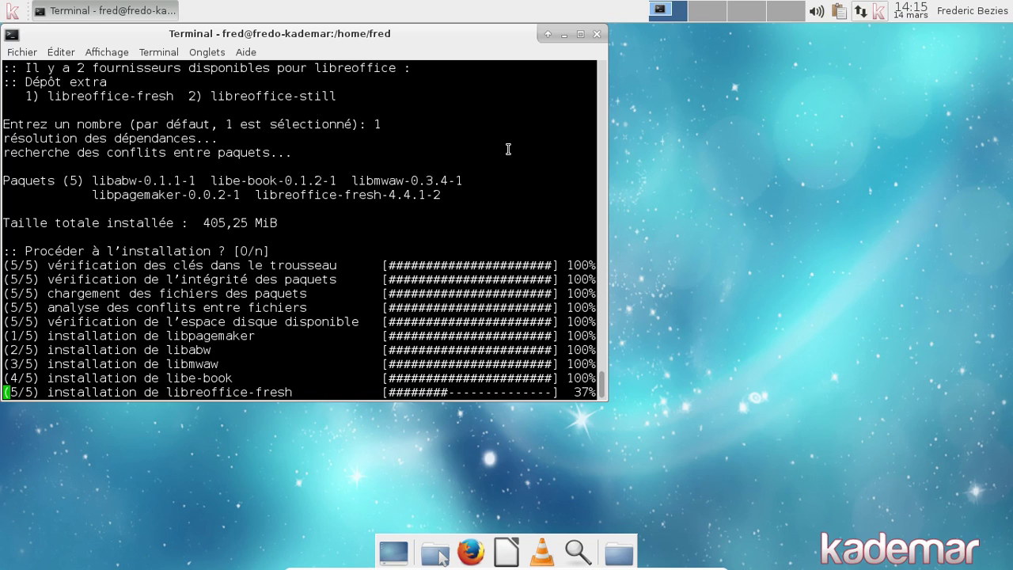
# Step: Launch VLC media player, accept its privacy and network dialog, view its version information, and close the About window
pyautogui.click(542, 549)
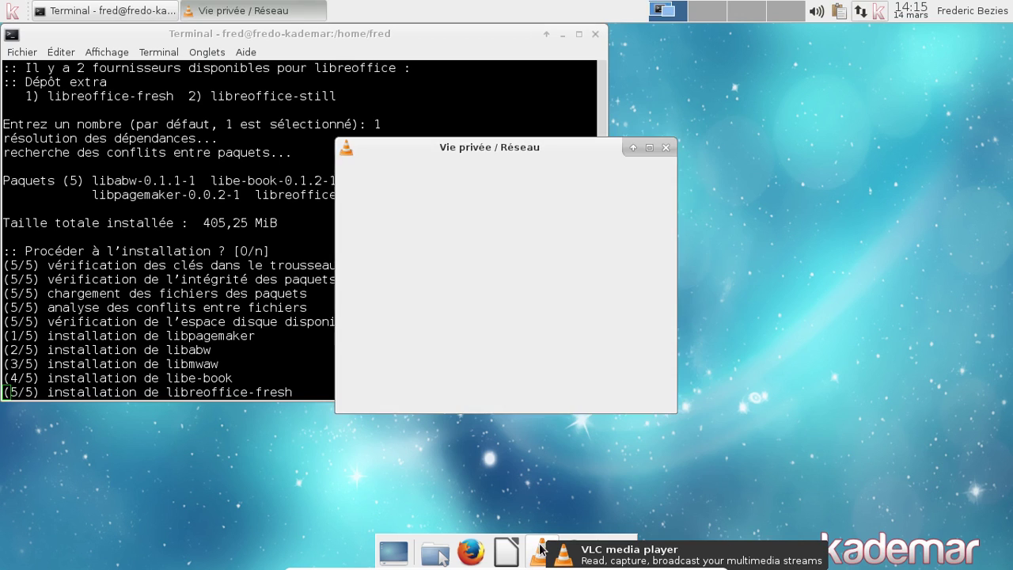
pyautogui.click(611, 398)
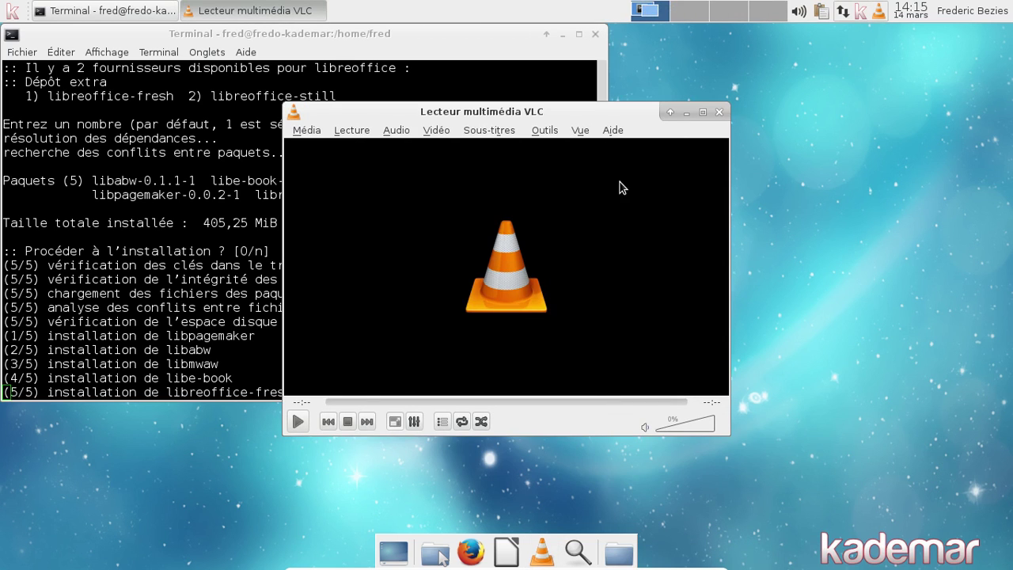
pyautogui.click(615, 131)
pyautogui.click(625, 168)
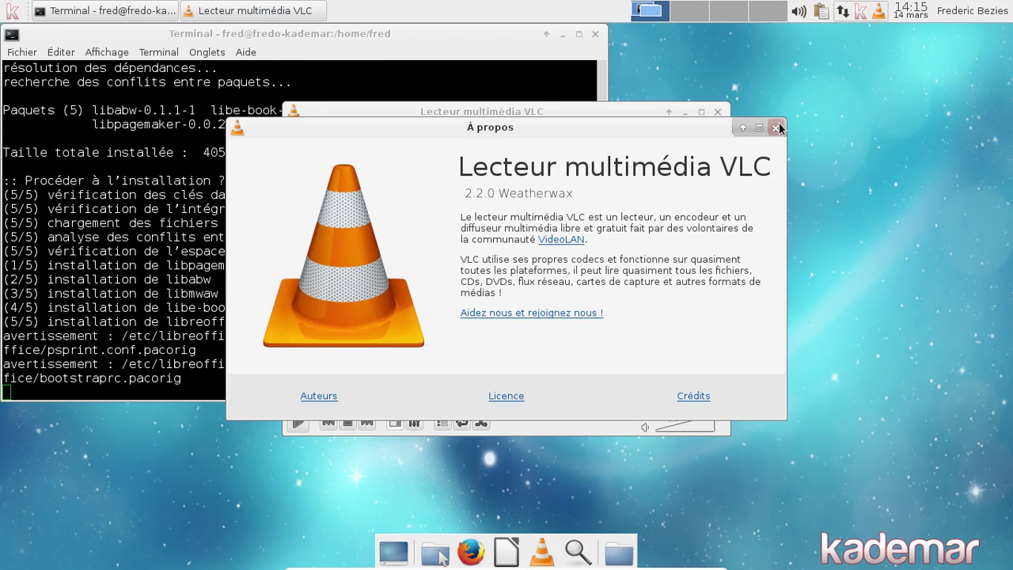
pyautogui.click(776, 127)
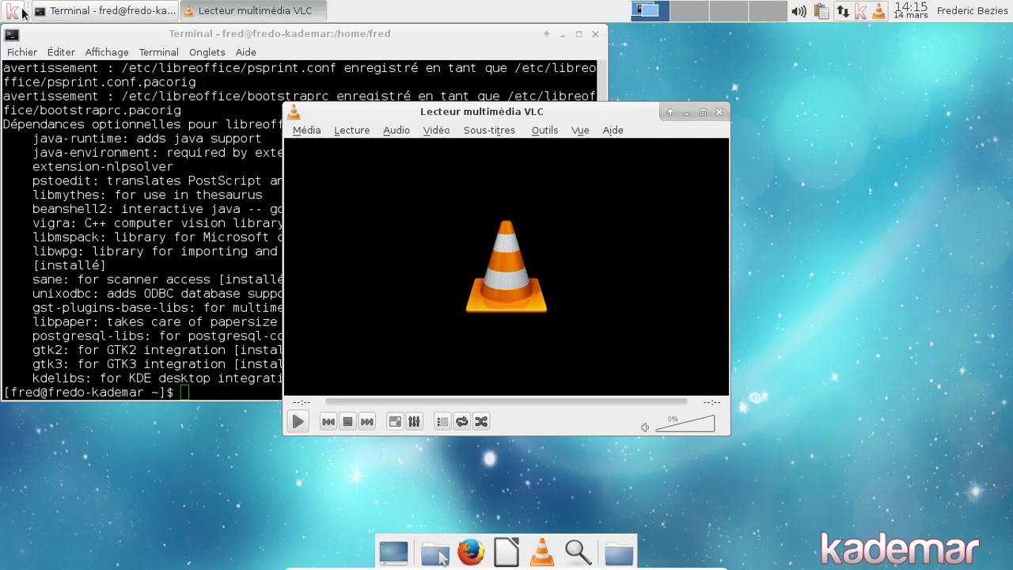
# Step: Search the applications for "about", view the Xfce desktop environment's About window, and close it
pyautogui.click(16, 11)
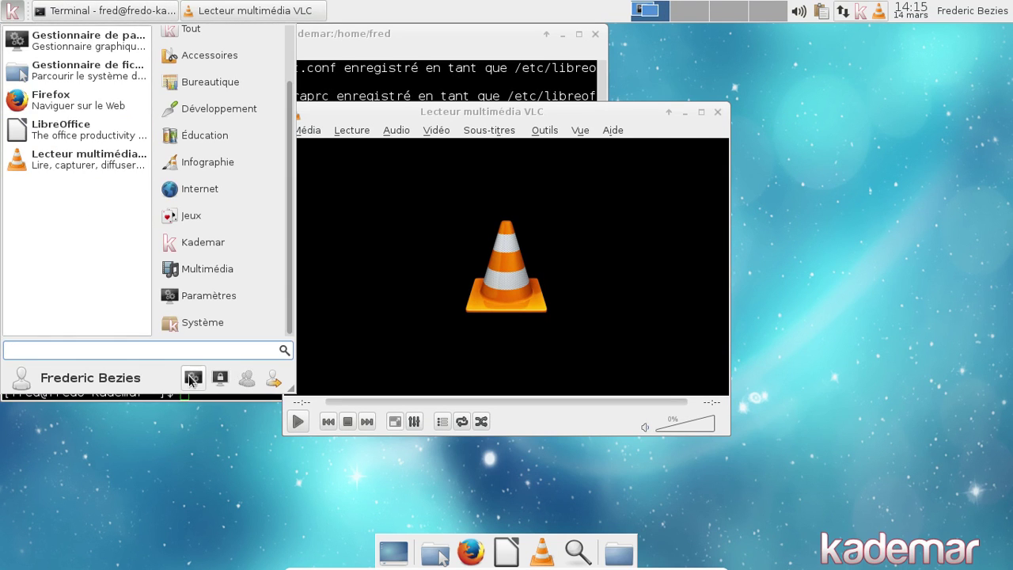
pyautogui.write('about:')
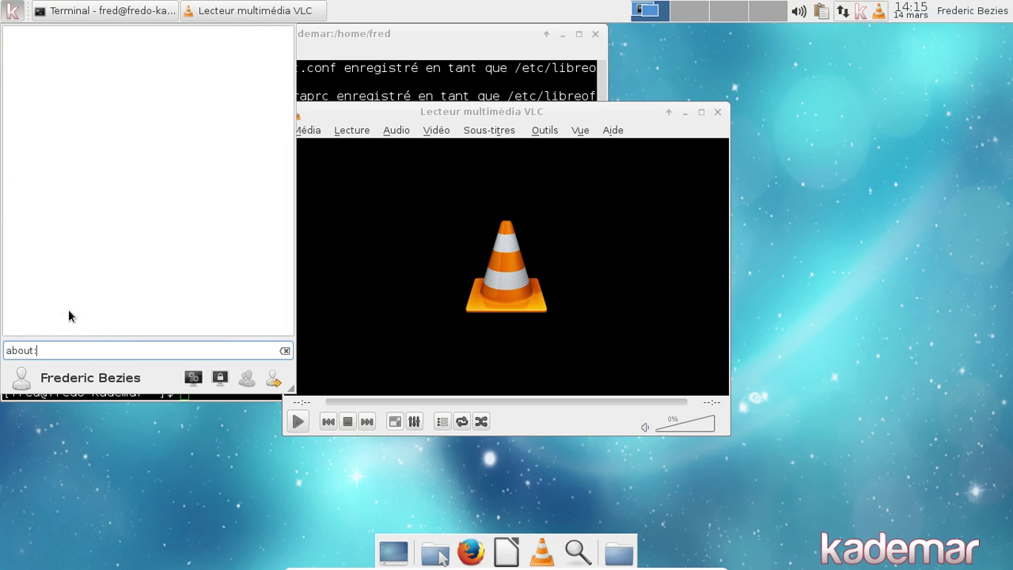
pyautogui.press('BackSpace')
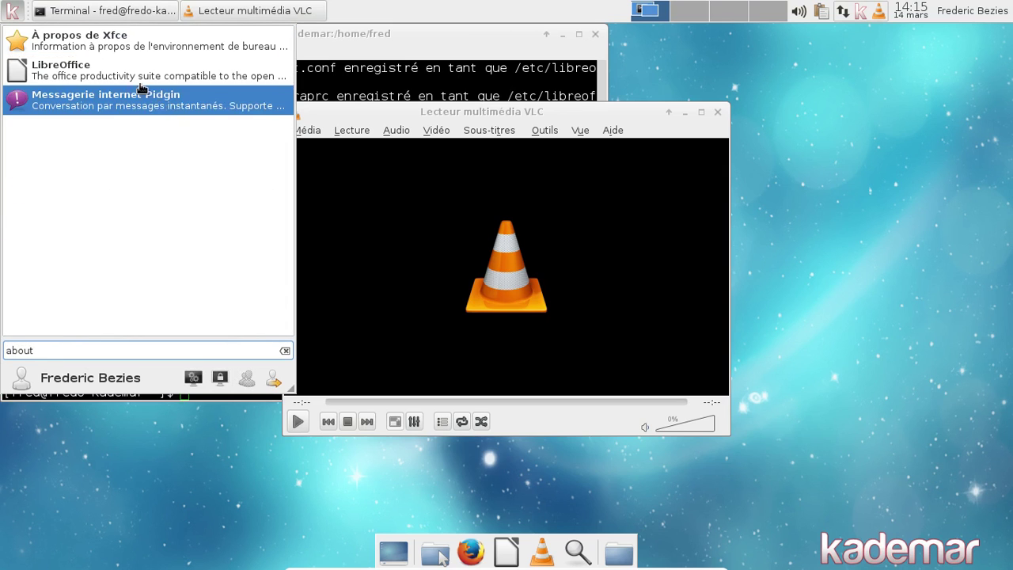
pyautogui.click(123, 47)
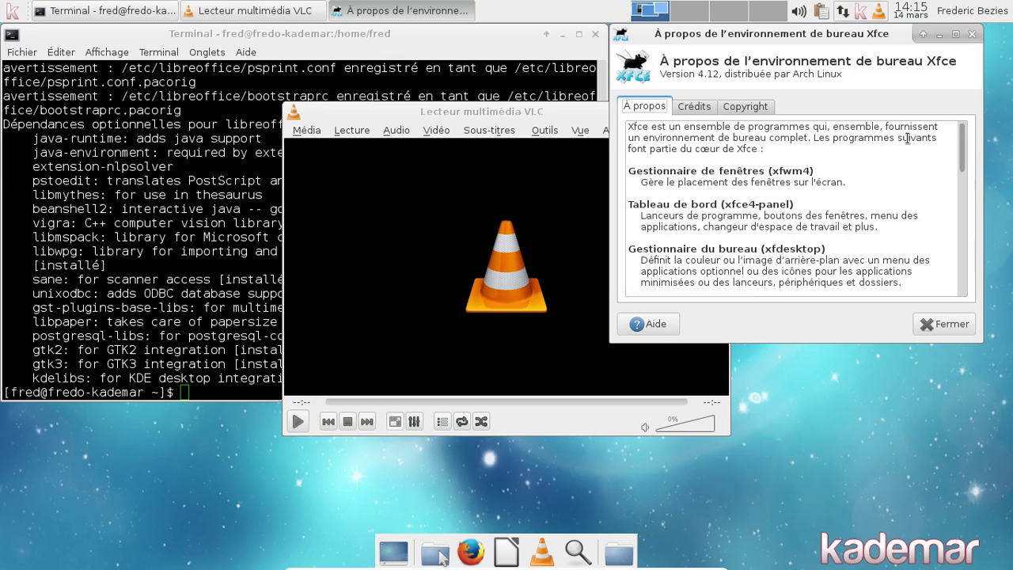
pyautogui.click(975, 35)
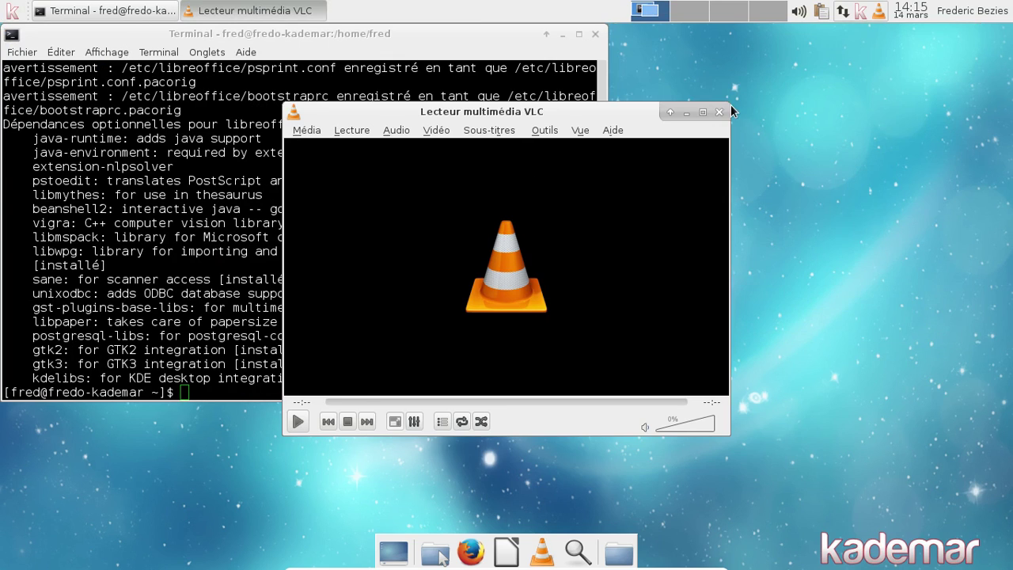
# Step: Switch to the terminal and start LibreOffice in the background with "soffice &"
pyautogui.click(258, 42)
pyautogui.write('soffice ')
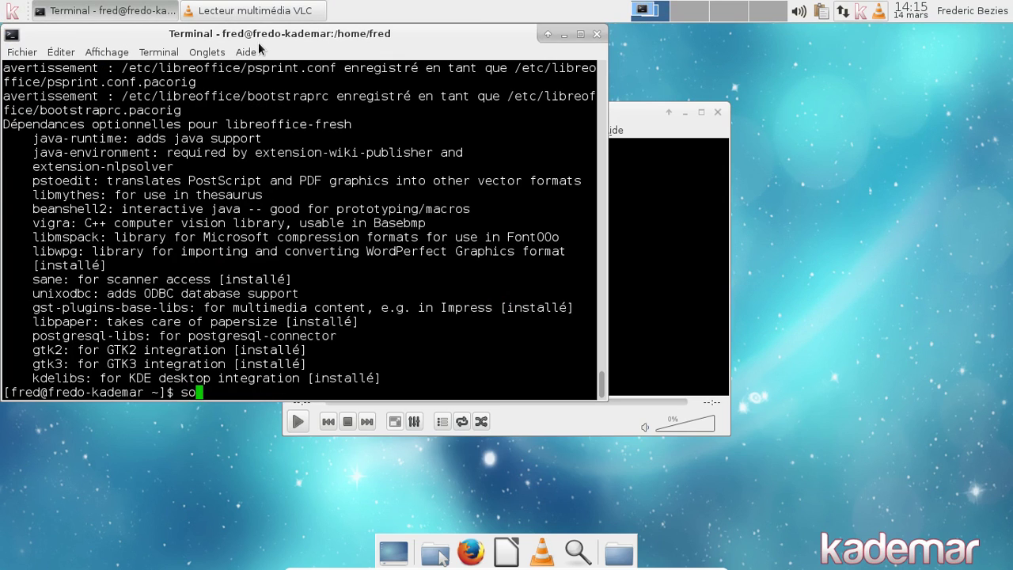
pyautogui.write('&')
pyautogui.press('Return')
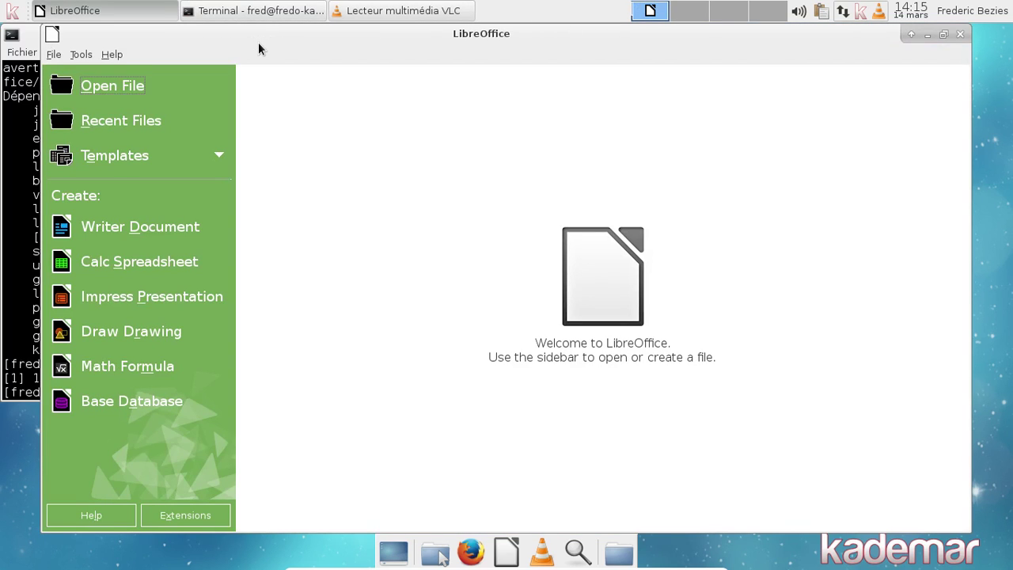
# Step: Check which user interface languages LibreOffice offers in its language options, and close the options without changes
pyautogui.click(49, 57)
pyautogui.moveTo(81, 53)
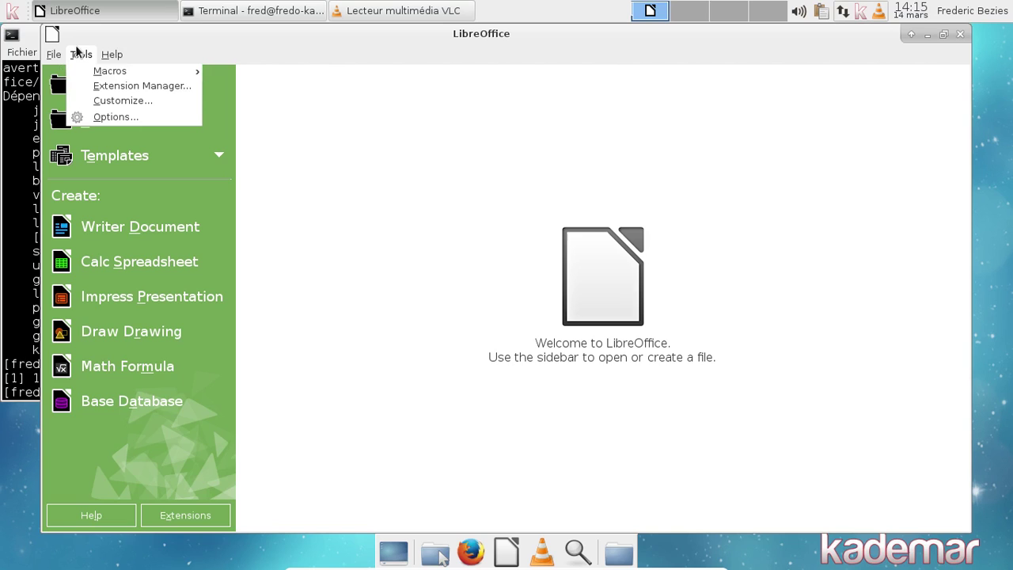
pyautogui.click(85, 119)
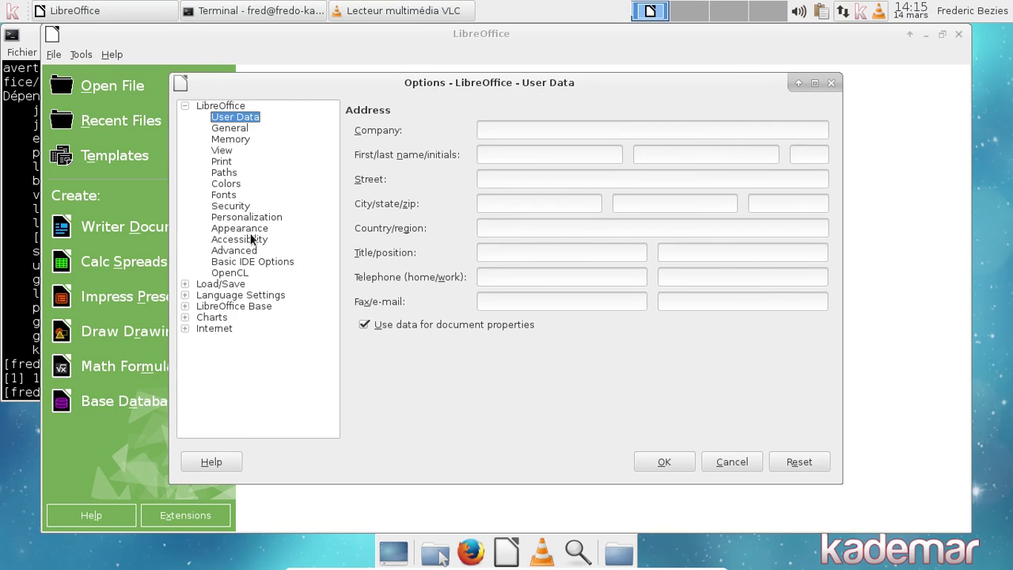
pyautogui.click(185, 295)
pyautogui.click(257, 307)
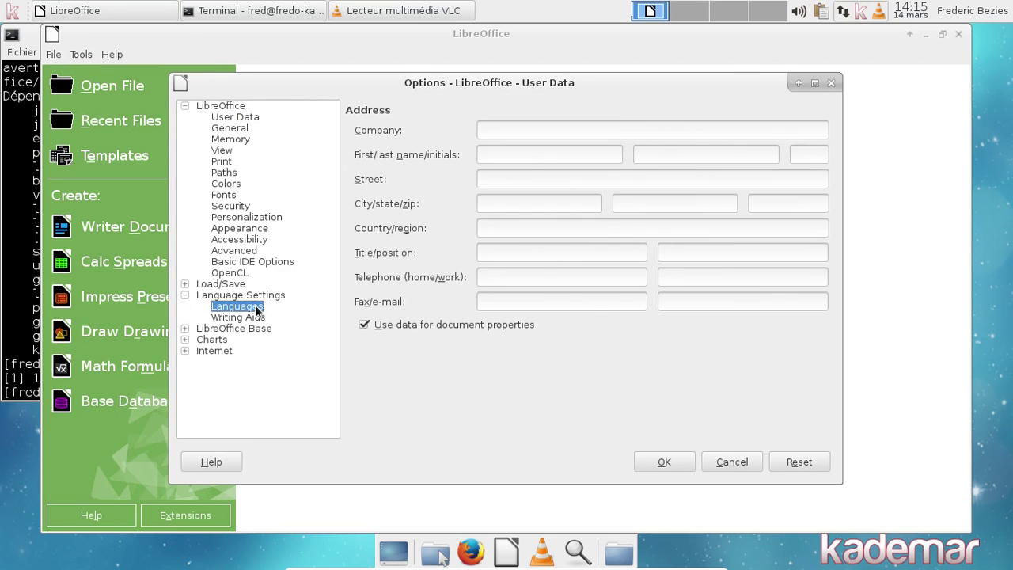
pyautogui.click(680, 127)
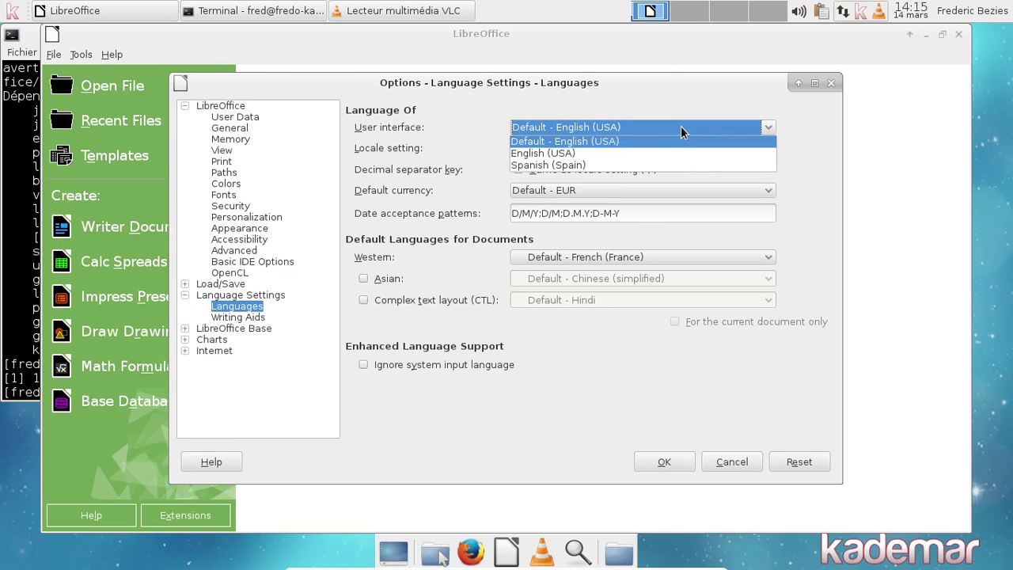
pyautogui.click(681, 128)
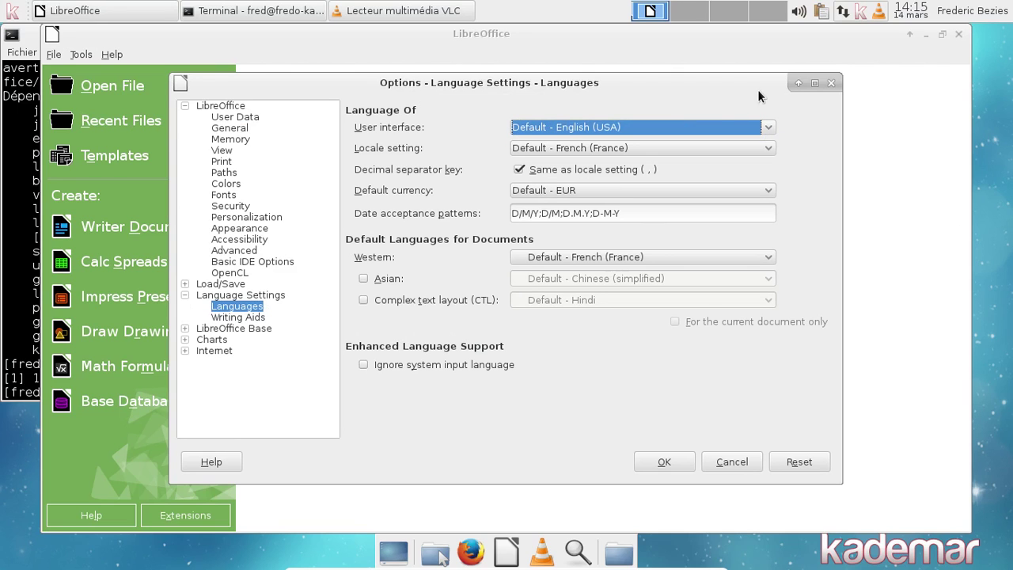
pyautogui.click(831, 83)
# Step: Set LibreOffice's icon style to Sifr in the View options and apply the change
pyautogui.click(80, 55)
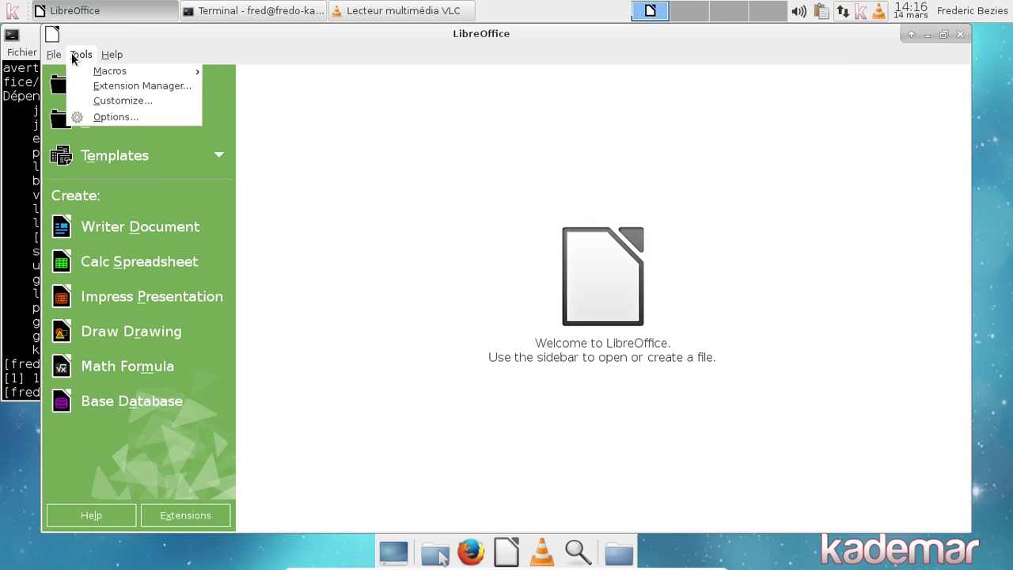
pyautogui.click(105, 119)
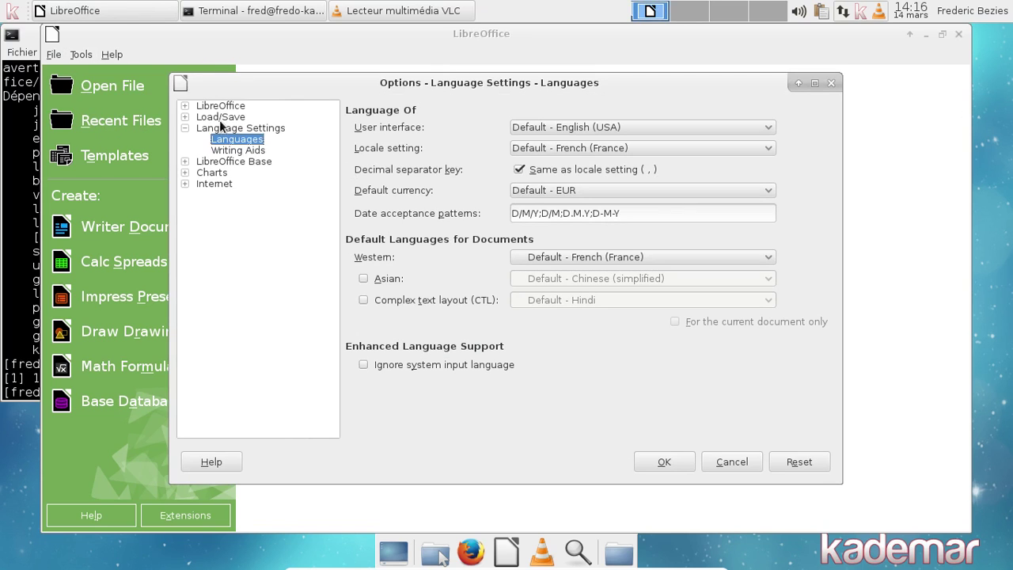
pyautogui.click(184, 106)
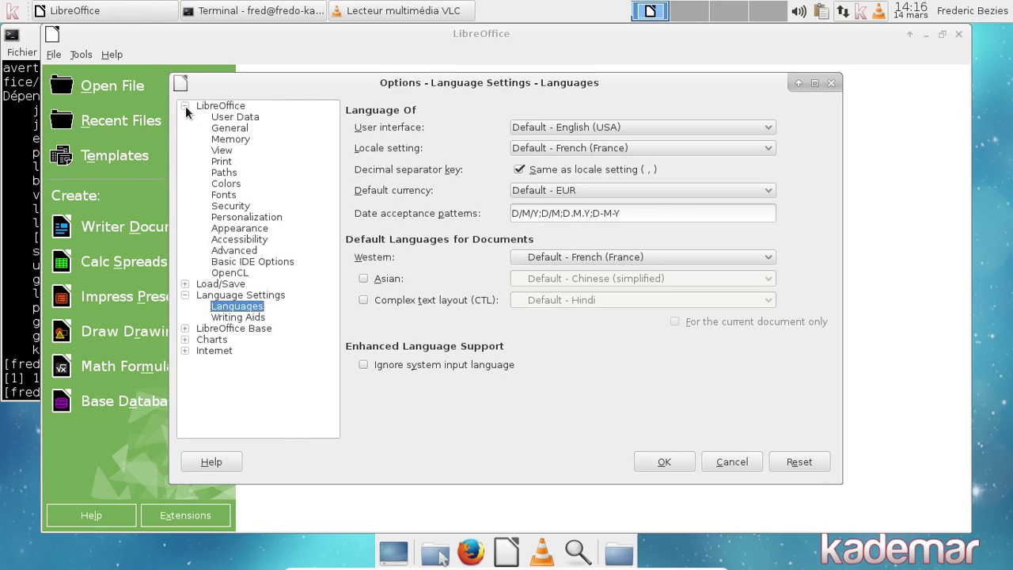
pyautogui.click(232, 150)
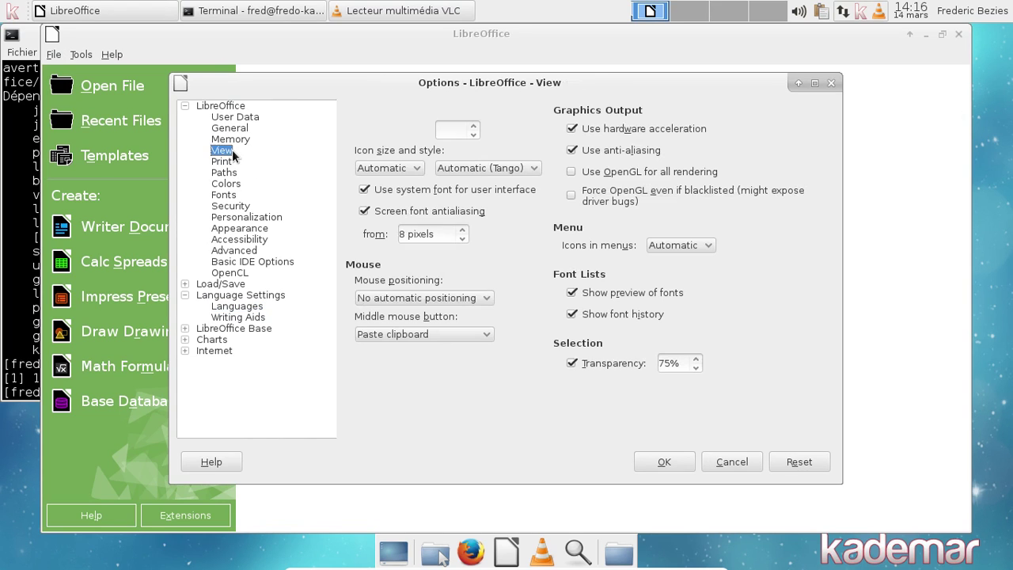
pyautogui.click(481, 167)
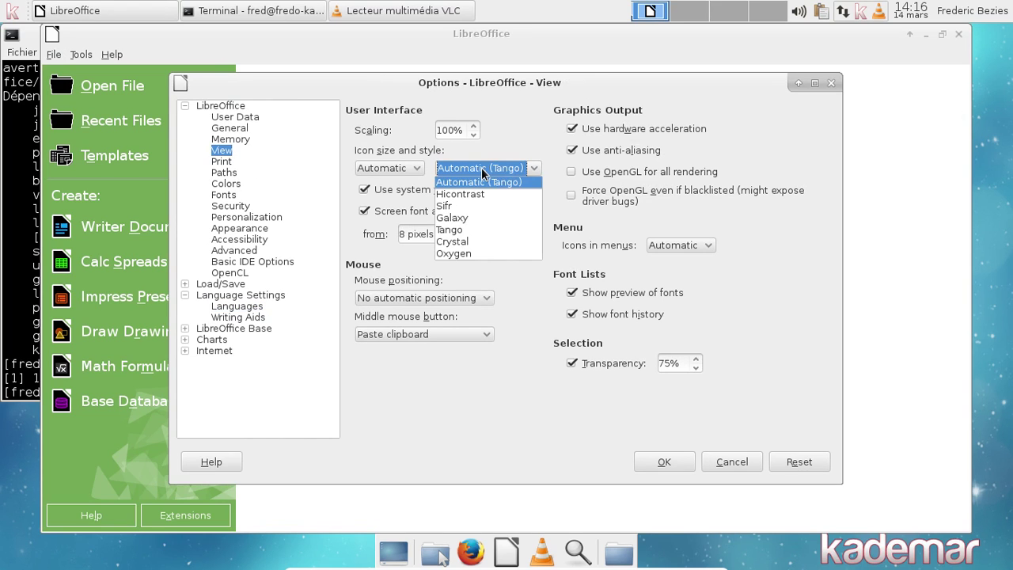
pyautogui.click(463, 206)
pyautogui.click(671, 464)
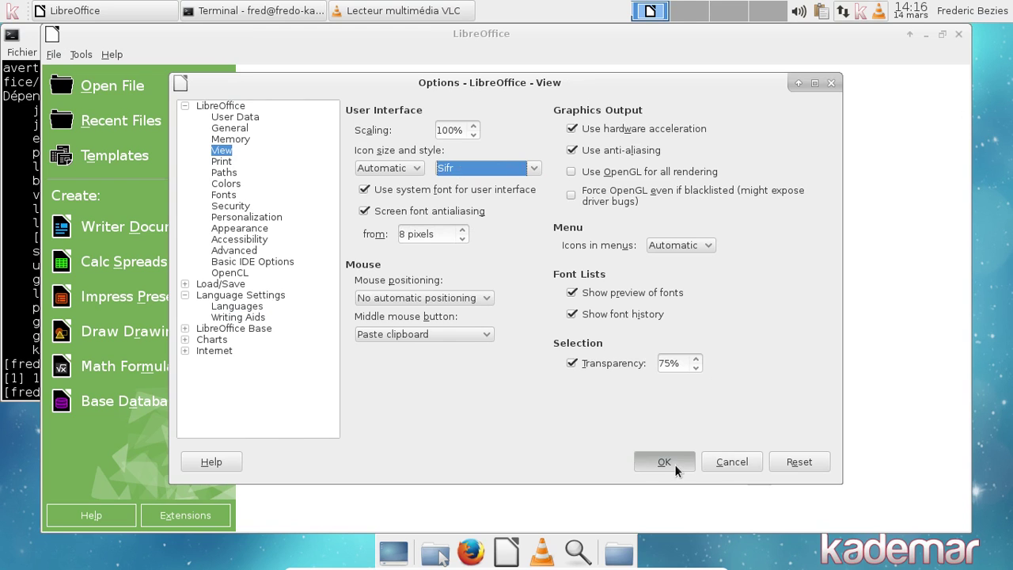
# Step: Close LibreOffice and quit VLC media player
pyautogui.click(960, 34)
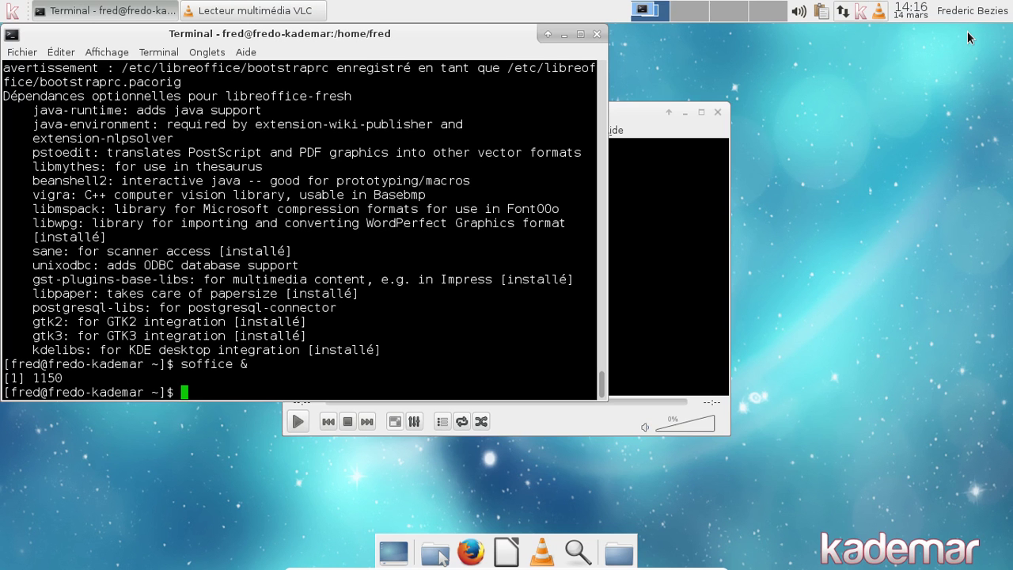
pyautogui.rightClick(878, 11)
pyautogui.click(815, 232)
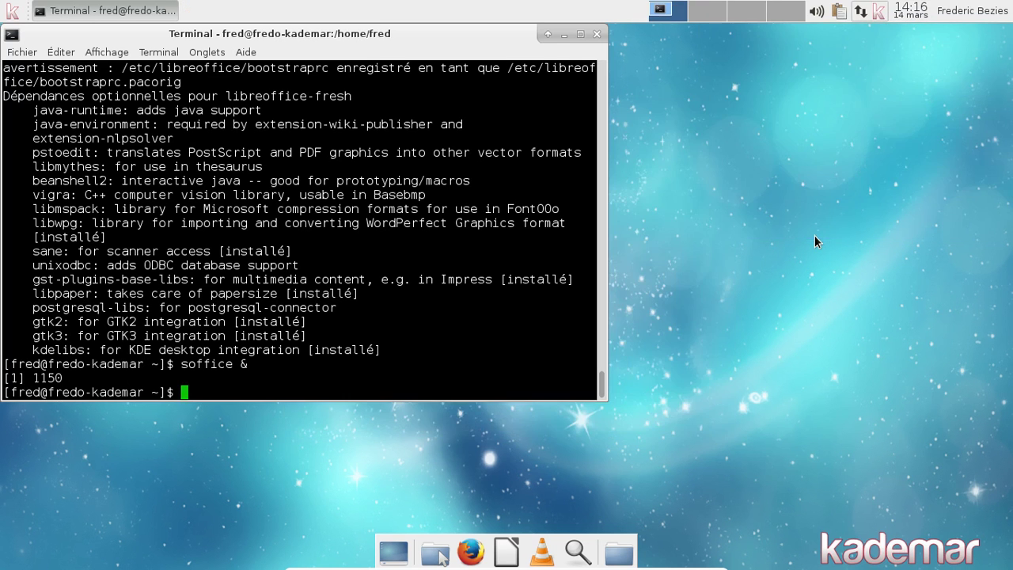
# Step: Close the terminal and open the Paquets graphical package manager
pyautogui.click(596, 34)
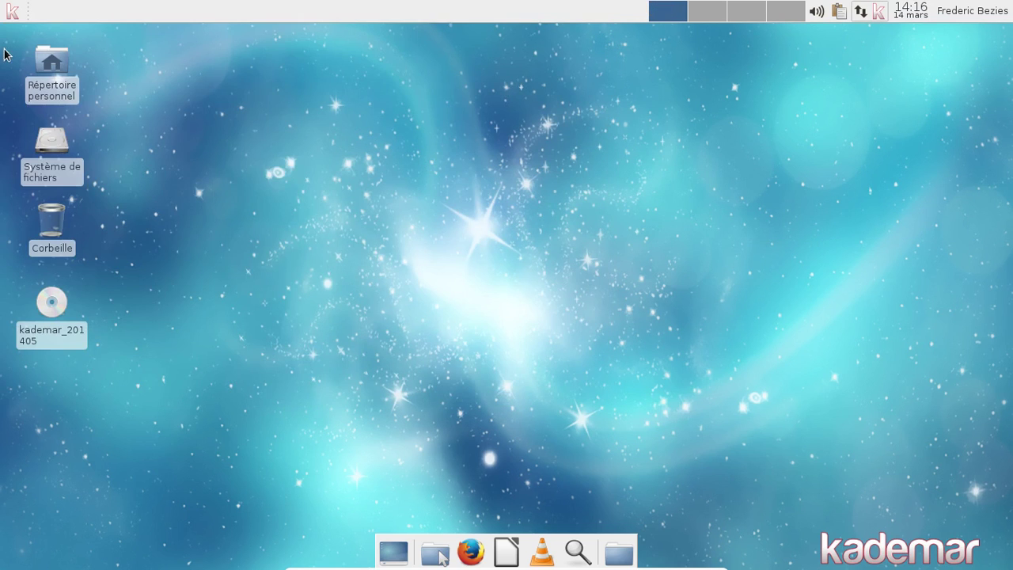
pyautogui.click(10, 12)
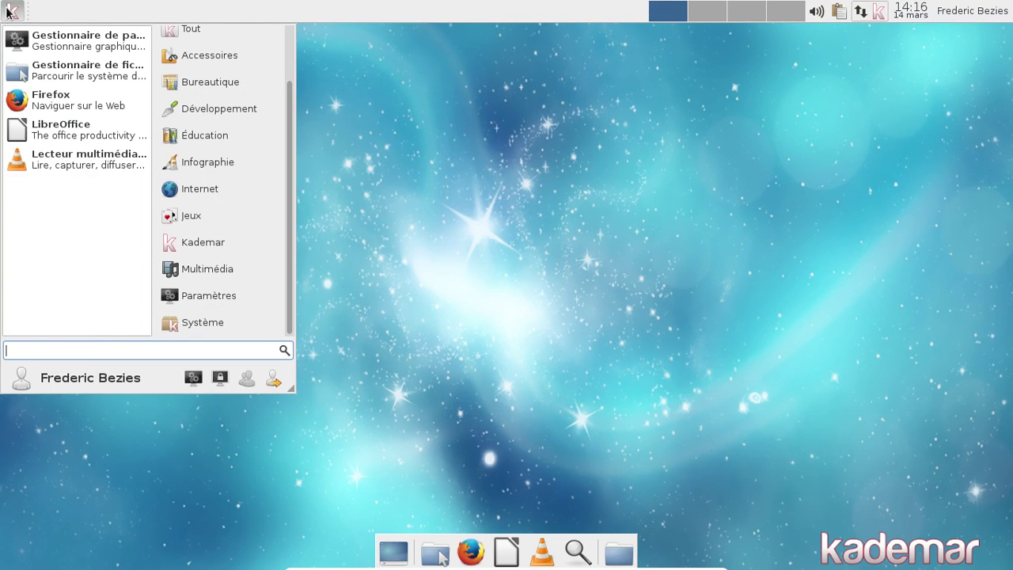
pyautogui.write('paqu')
pyautogui.press('Return')
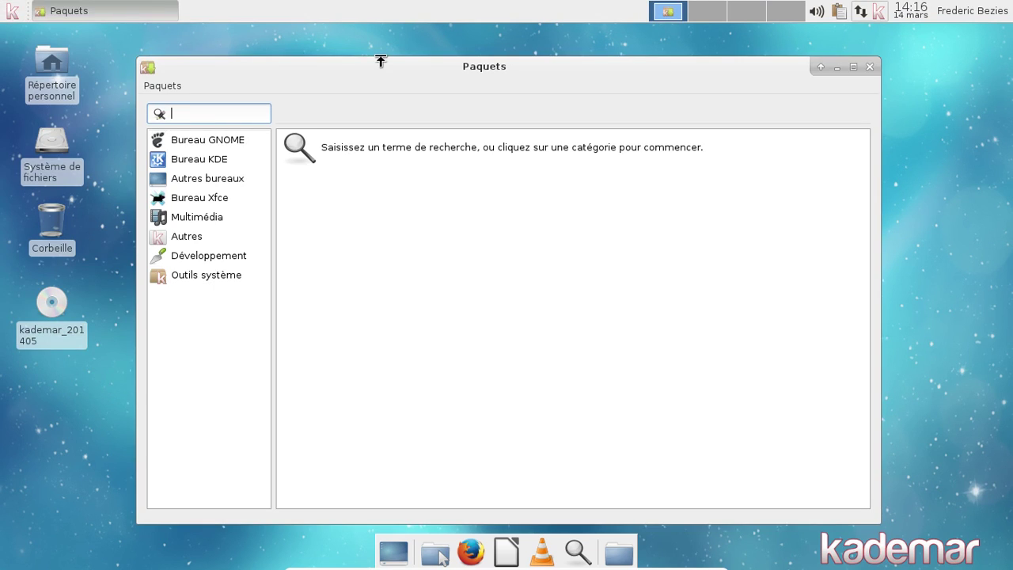
# Step: Search the packages for "libreoffice" and install the French language pack for LibreOffice Fresh (libreoffice-fresh-fr)
pyautogui.write('librefoffice')
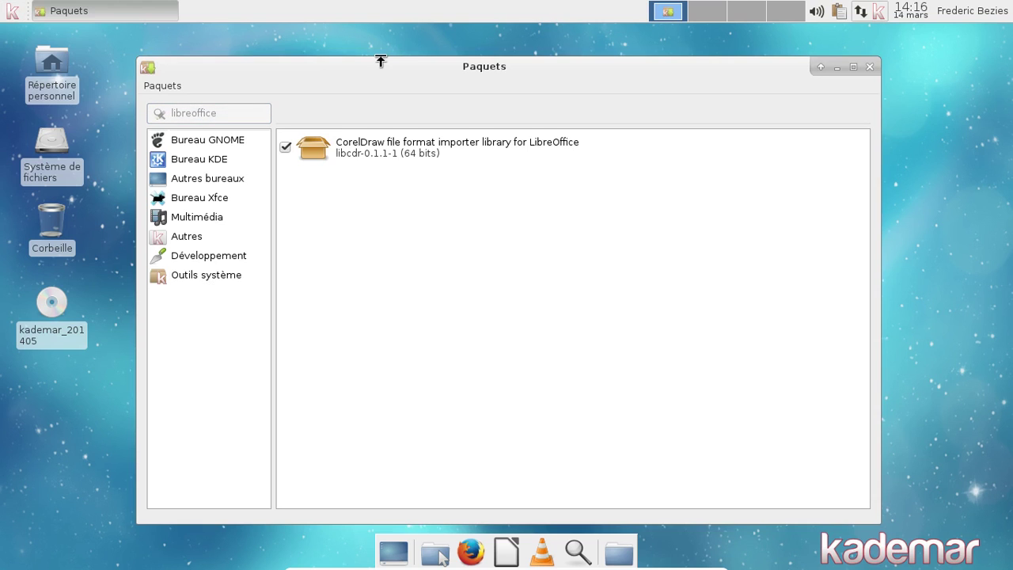
pyautogui.scroll(-10, 606, 238)
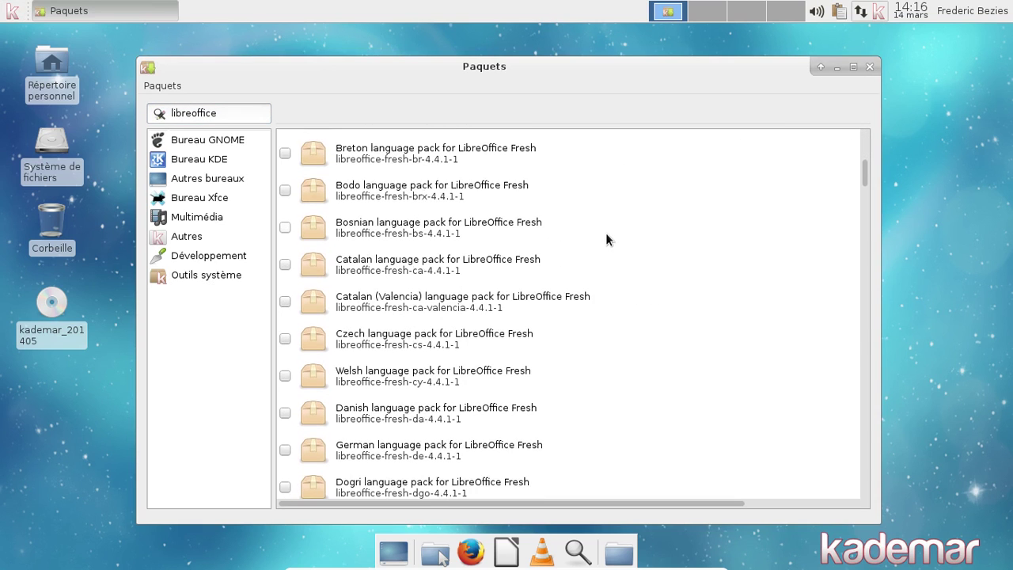
pyautogui.scroll(-6, 606, 232)
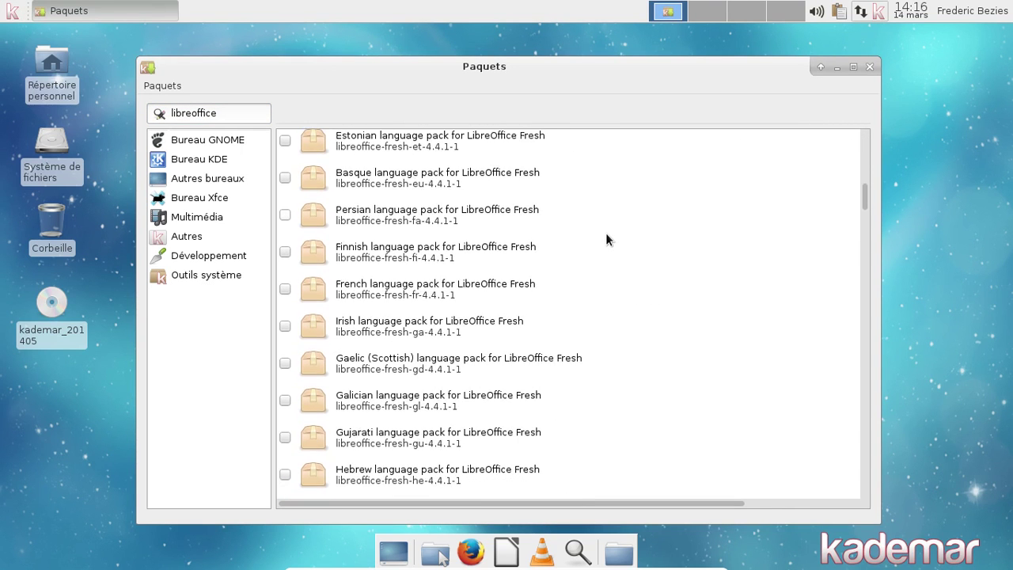
pyautogui.click(286, 288)
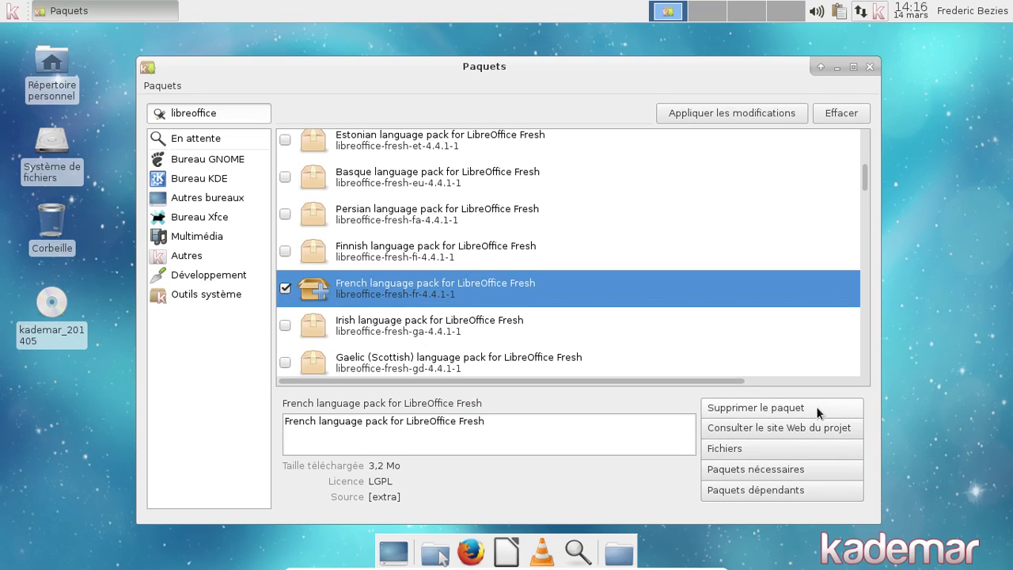
pyautogui.click(749, 112)
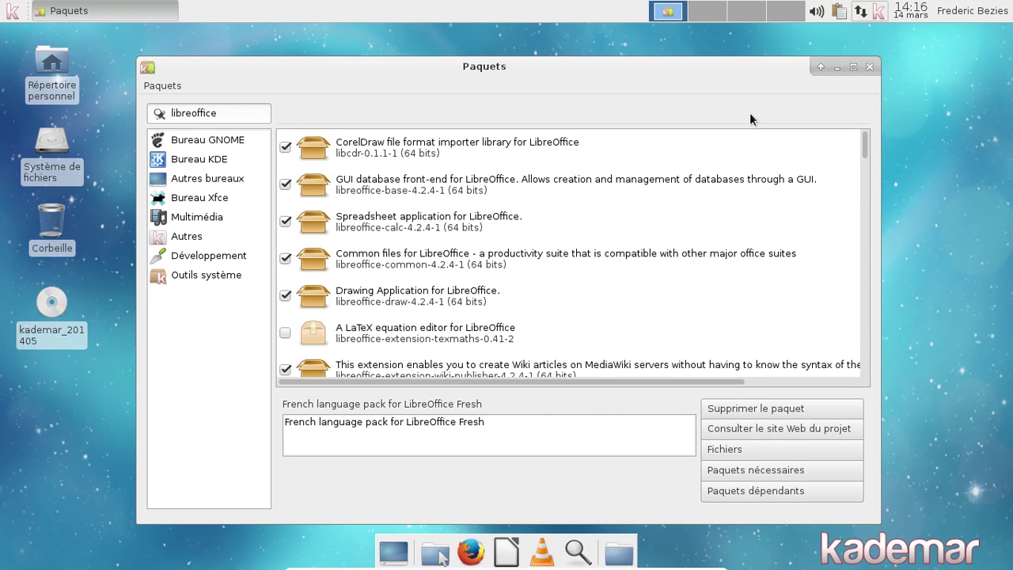
# Step: Search the packages for "firefox" and install the French language pack for Firefox (firefox-i18n-fr)
pyautogui.click(260, 112)
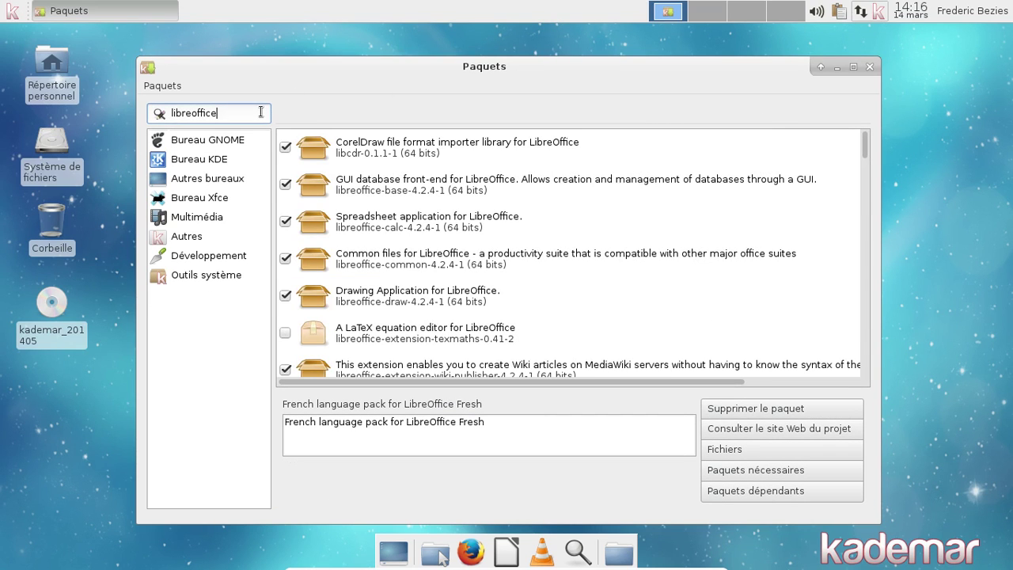
pyautogui.doubleClick(260, 112)
pyautogui.write('firefox')
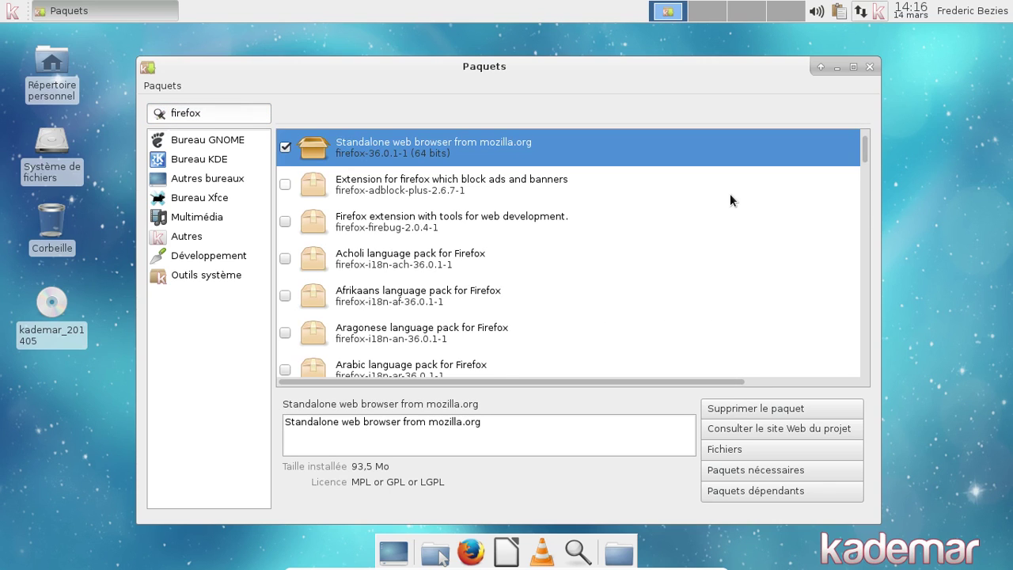
pyautogui.scroll(-10, 730, 197)
pyautogui.scroll(-9, 729, 199)
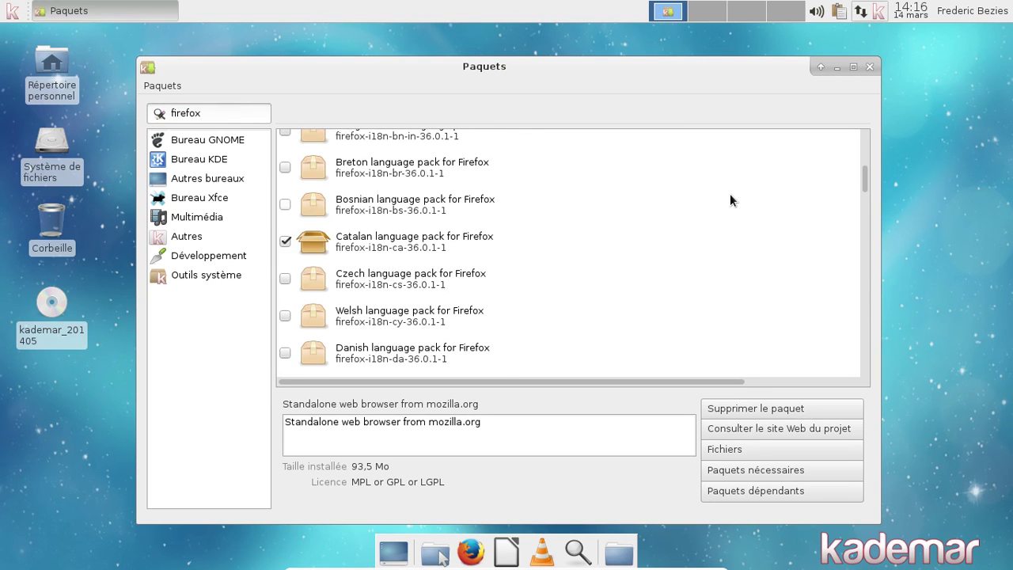
pyautogui.scroll(-6, 730, 199)
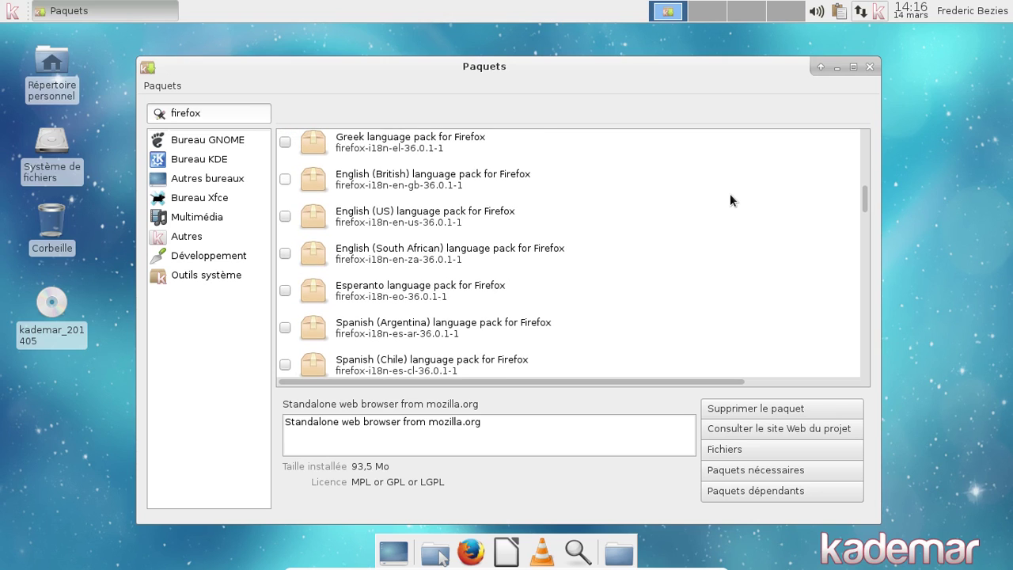
pyautogui.scroll(-3, 730, 199)
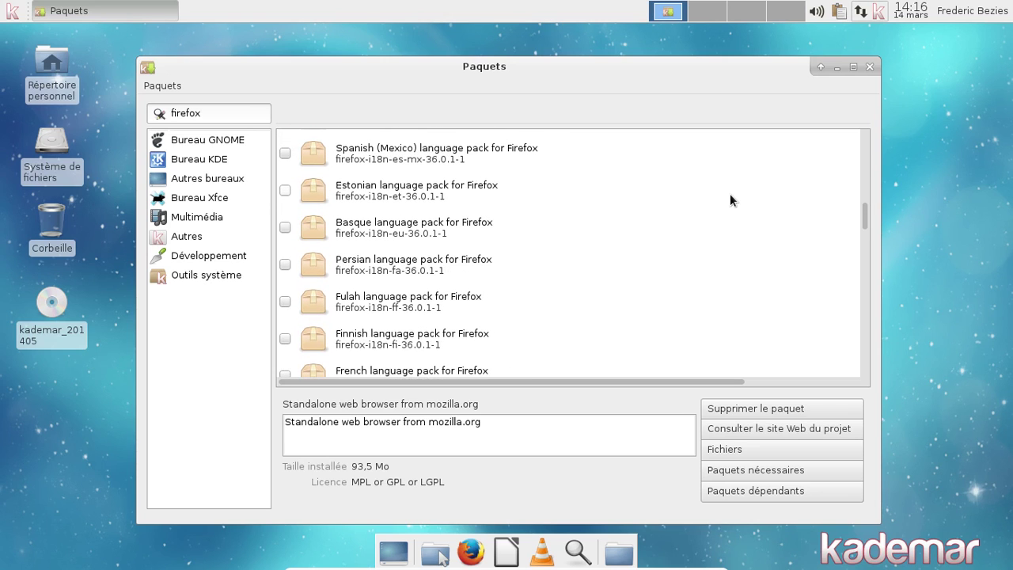
pyautogui.scroll(-1, 729, 199)
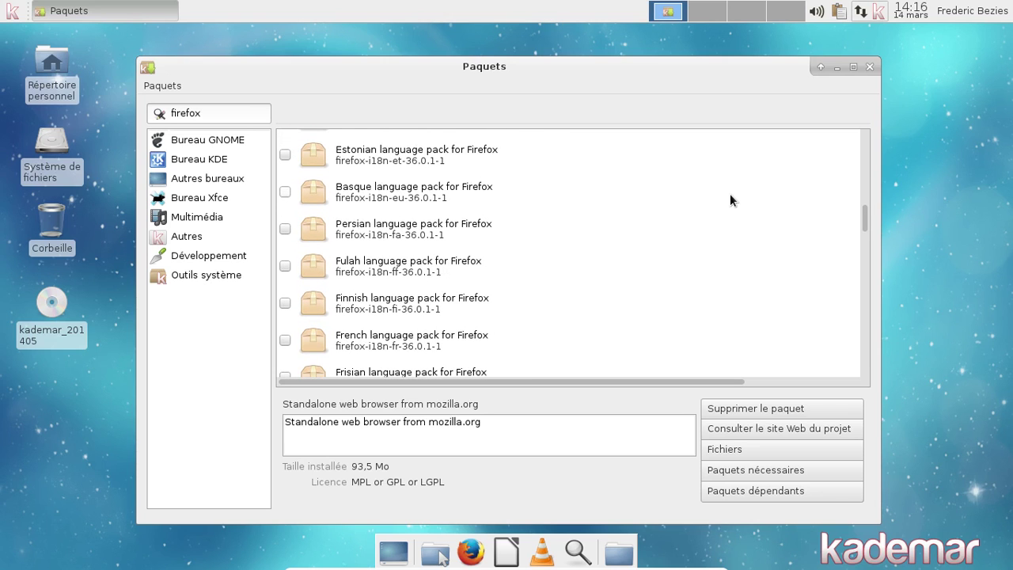
pyautogui.click(285, 339)
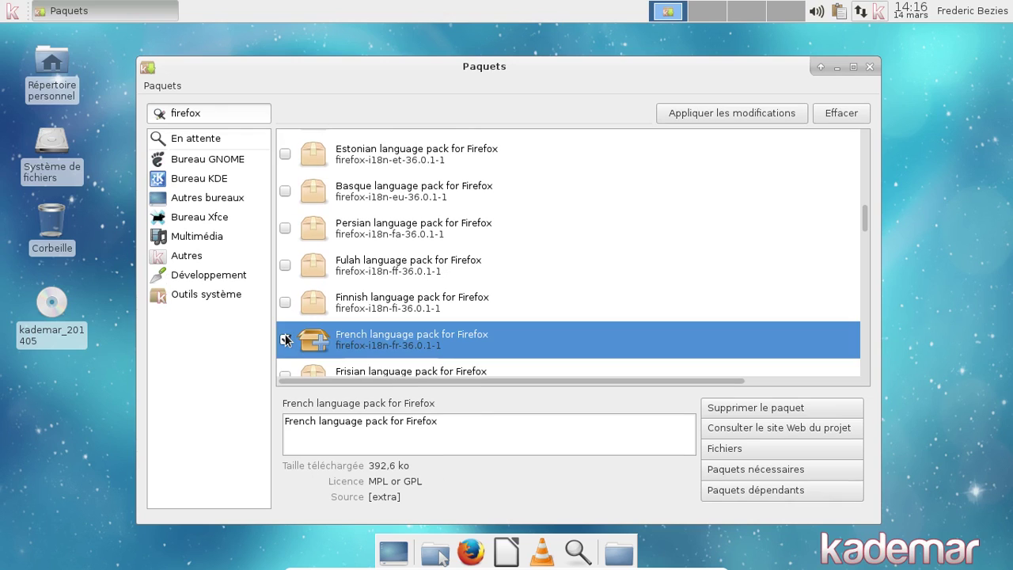
pyautogui.click(772, 116)
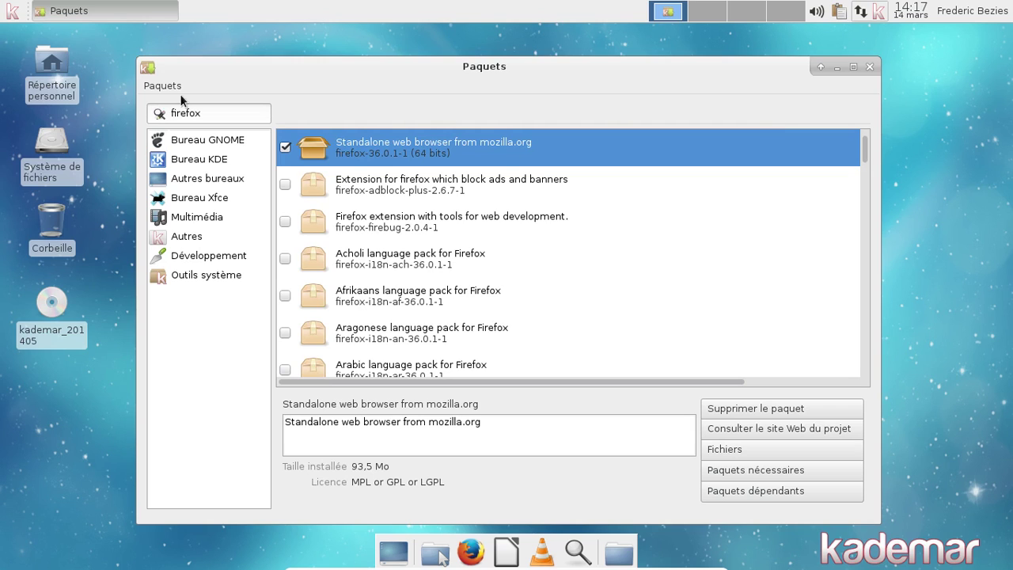
# Step: In the desktop settings, enable mounting removable drives on connection and removable media on insertion, and close the settings
pyautogui.click(14, 13)
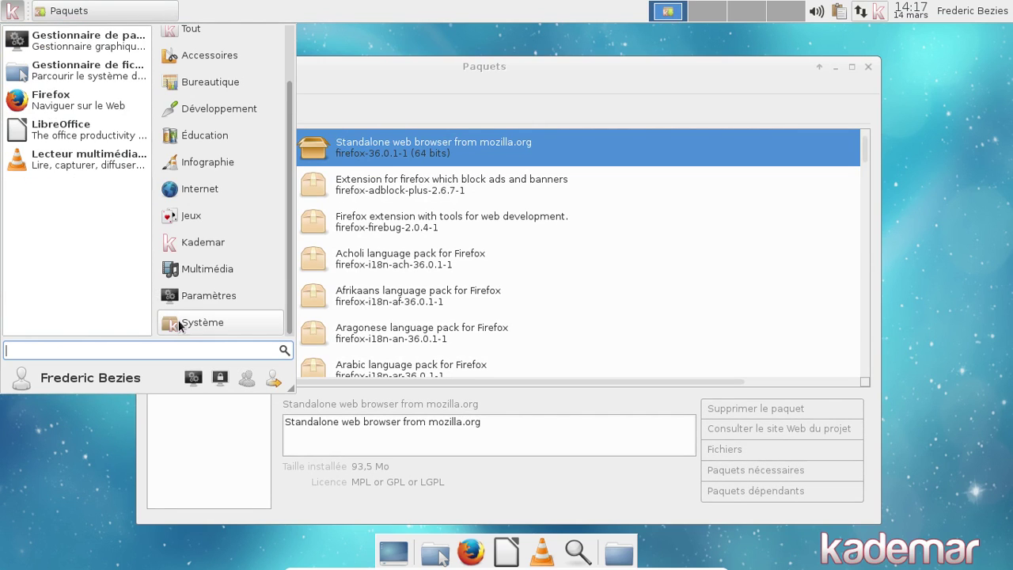
pyautogui.click(193, 378)
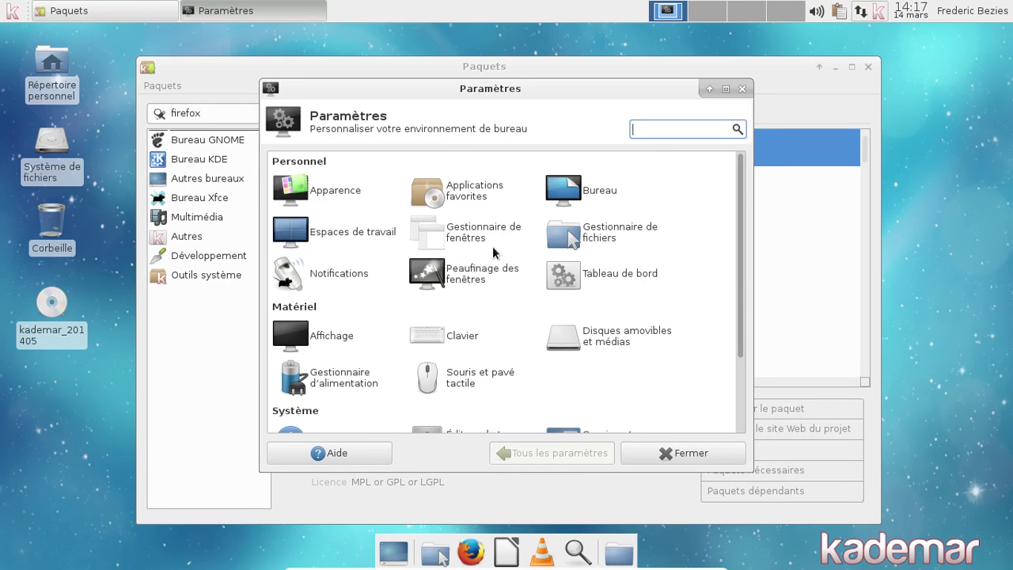
pyautogui.click(613, 338)
pyautogui.click(333, 213)
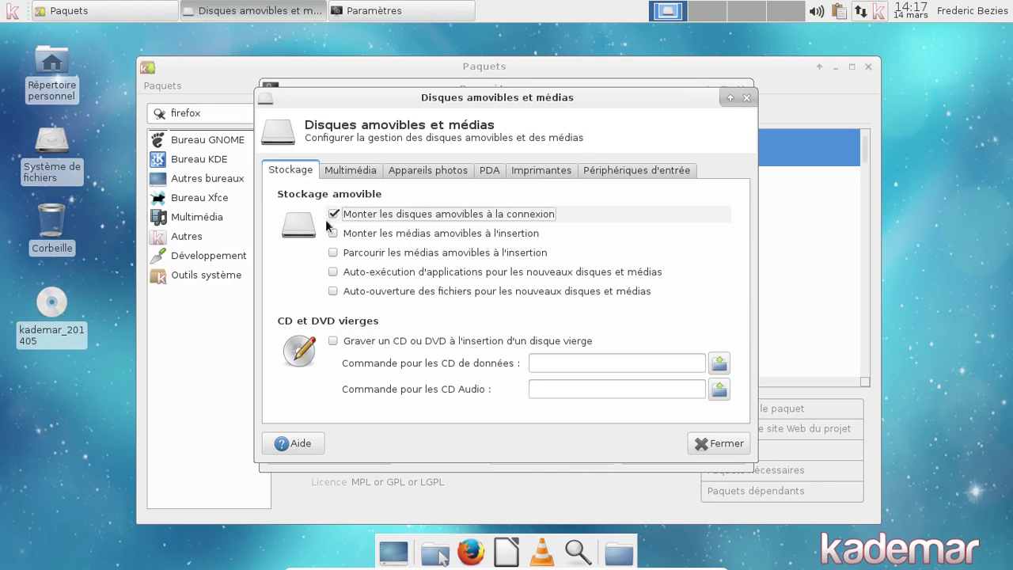
pyautogui.click(333, 232)
pyautogui.click(723, 437)
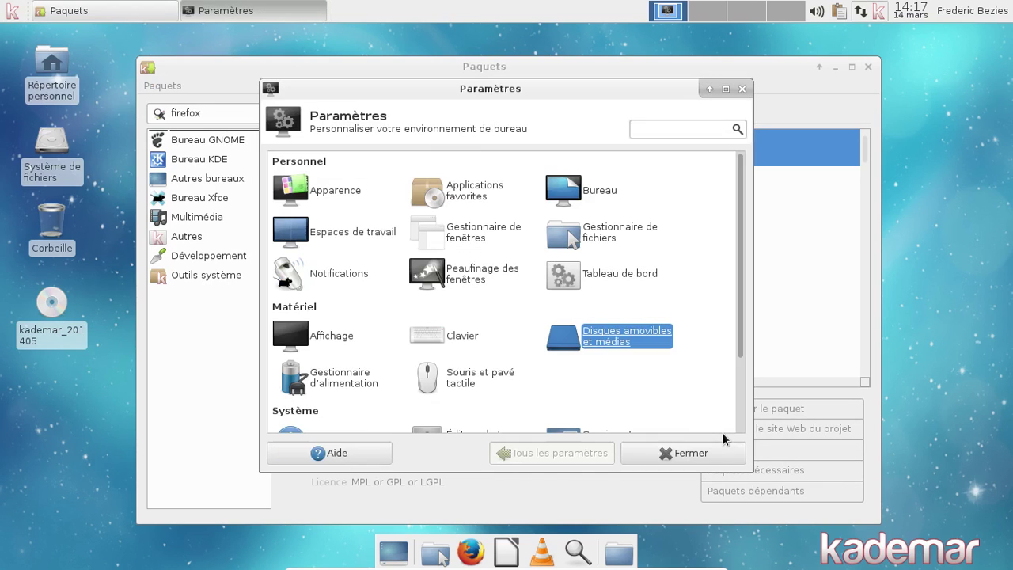
pyautogui.click(743, 88)
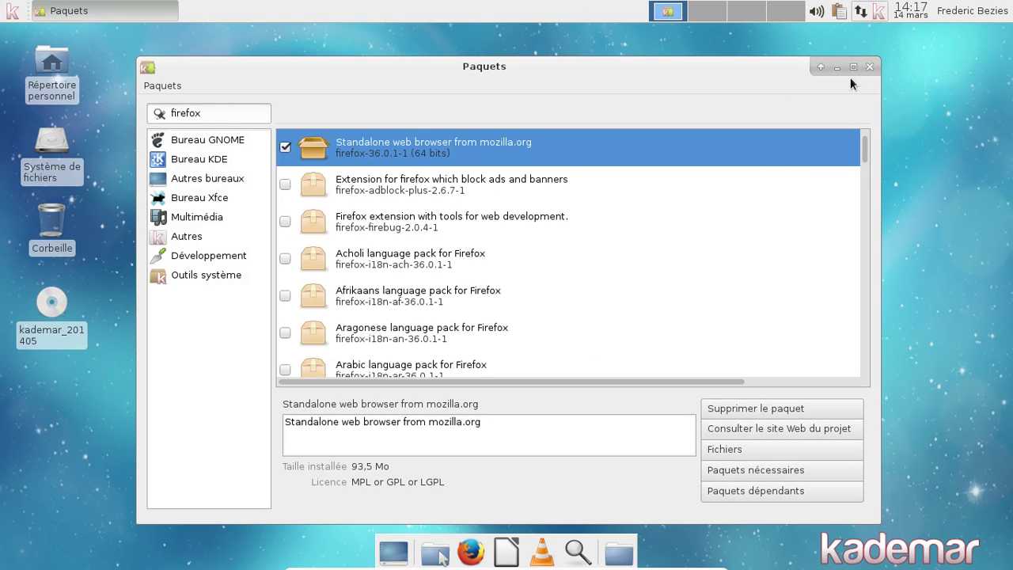
# Step: Close the package manager, check the actions offered for the kademar disc in the home folder's file manager, and close it
pyautogui.click(869, 66)
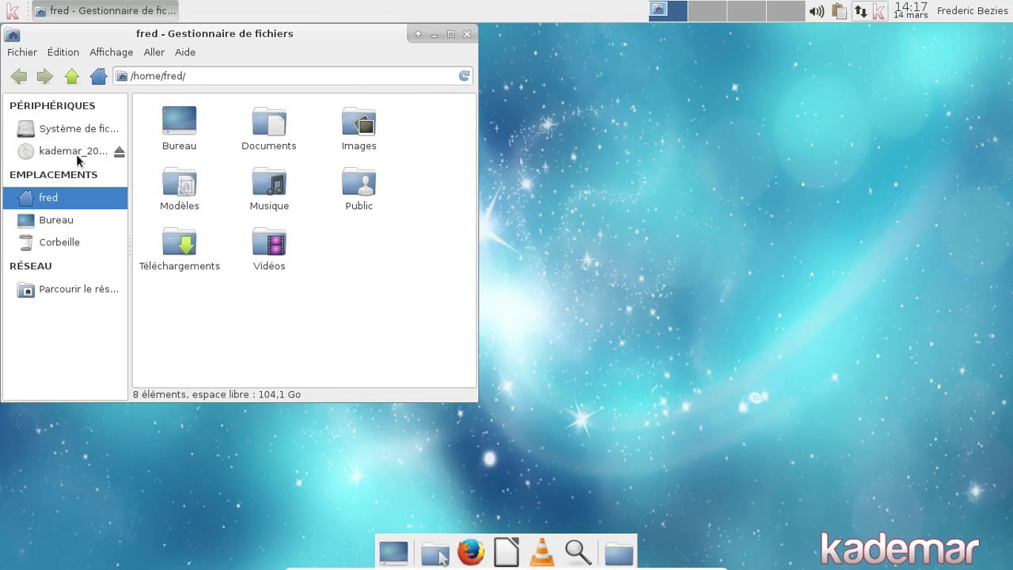
pyautogui.rightClick(77, 154)
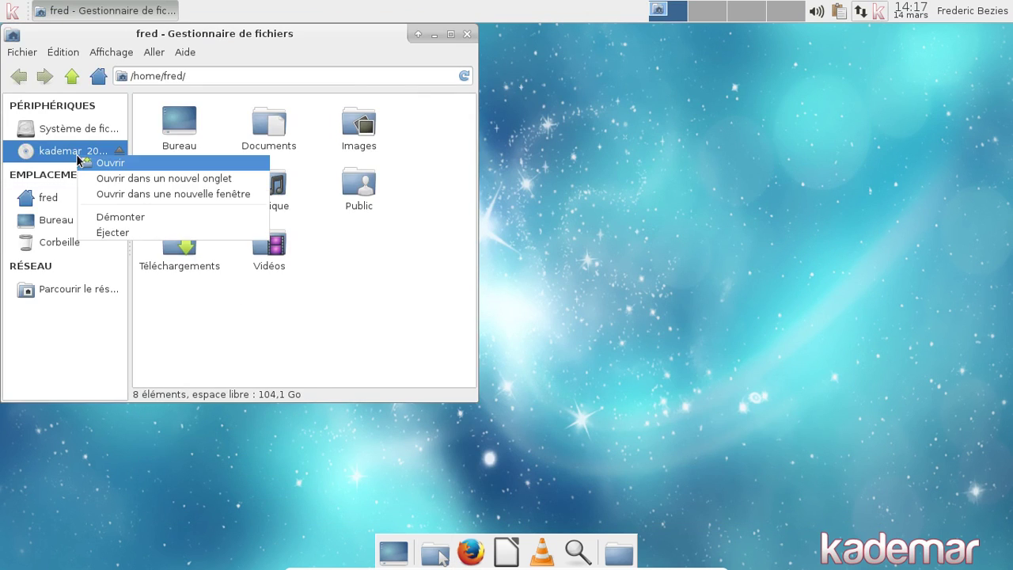
pyautogui.click(419, 230)
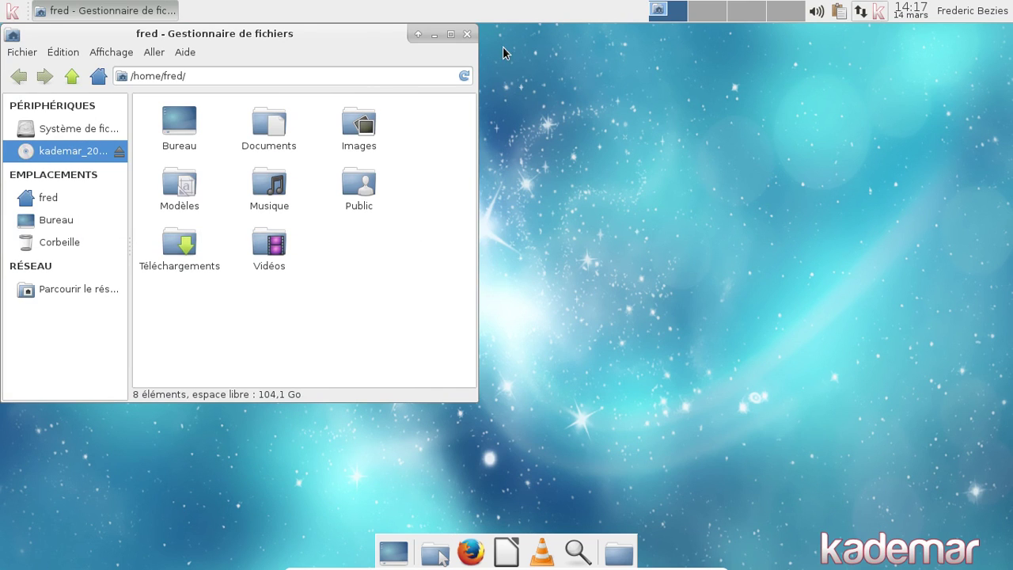
pyautogui.click(466, 34)
# Step: Check disk usage in a new Xfce terminal with "df -h" and close the terminal
pyautogui.click(12, 11)
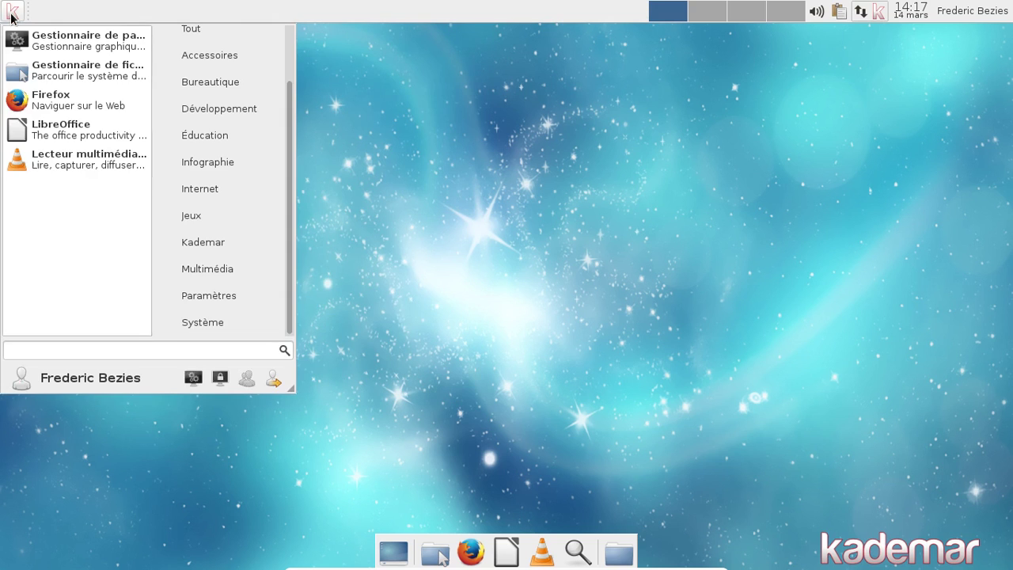
pyautogui.write('ter')
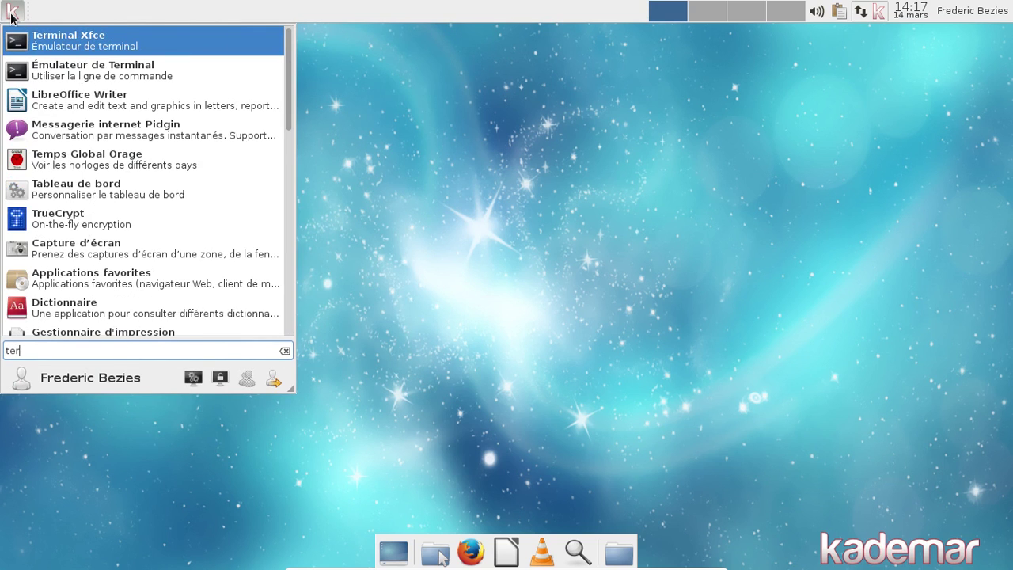
pyautogui.press('Return')
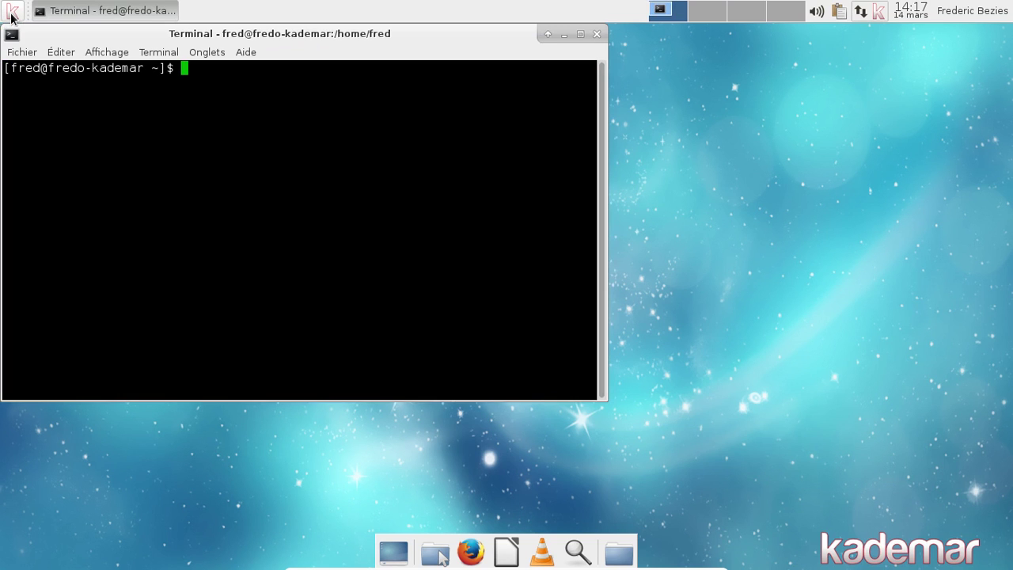
pyautogui.write('df -h')
pyautogui.press('Return')
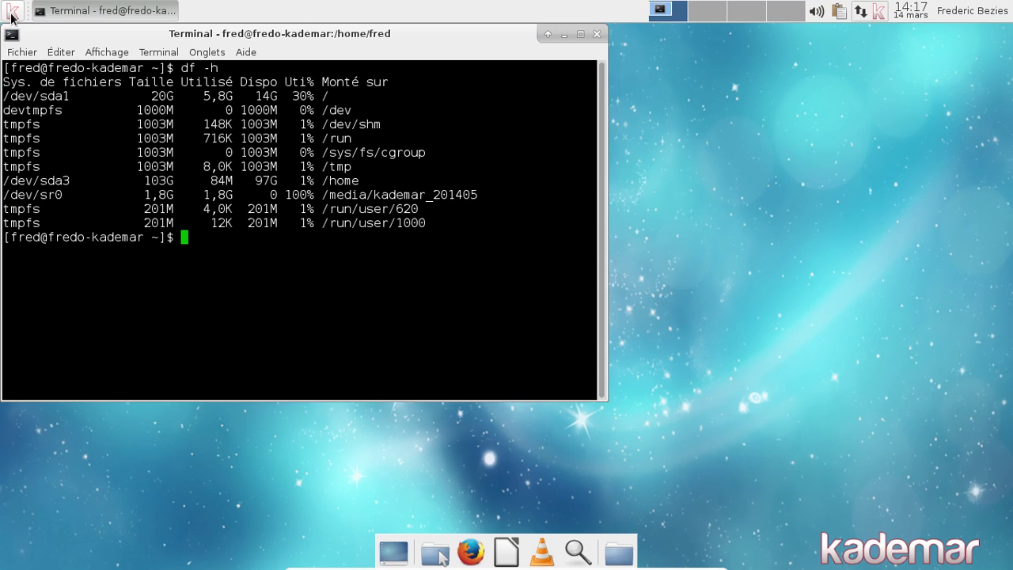
pyautogui.click(598, 35)
# Step: Start LibreOffice, create a Writer document to check the interface language and the version information, and close it
pyautogui.click(507, 552)
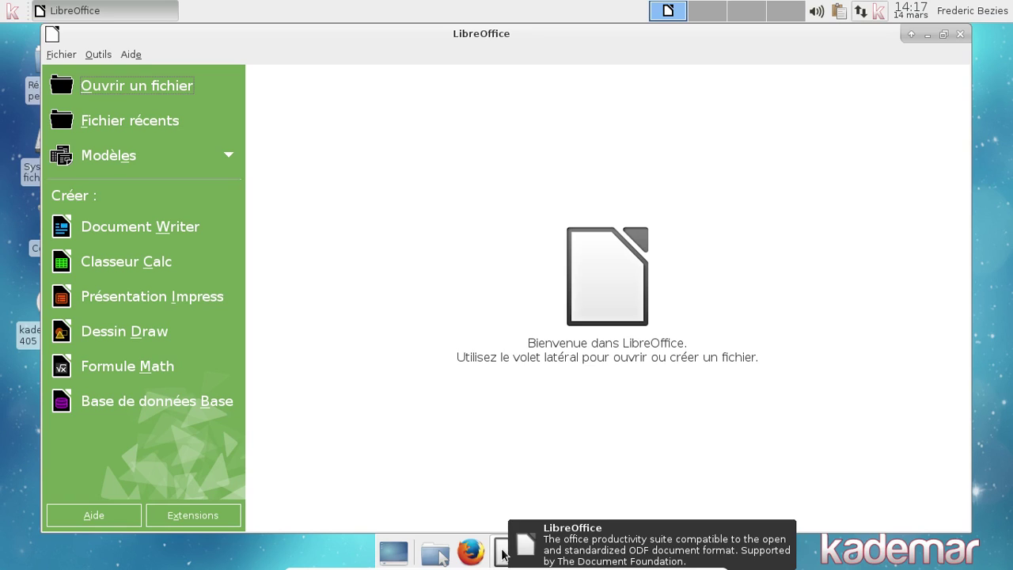
pyautogui.click(157, 229)
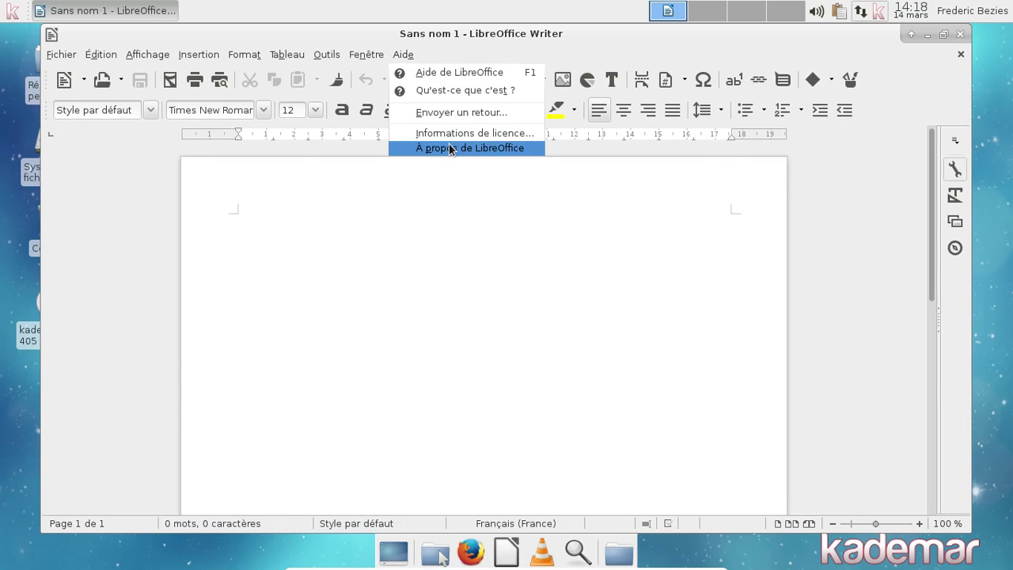
pyautogui.click(449, 147)
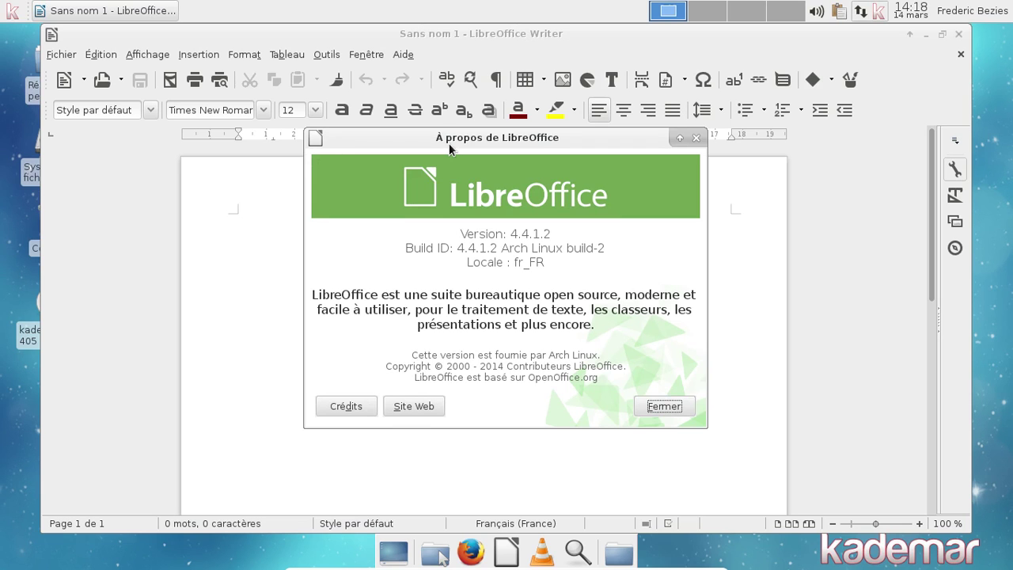
pyautogui.click(692, 410)
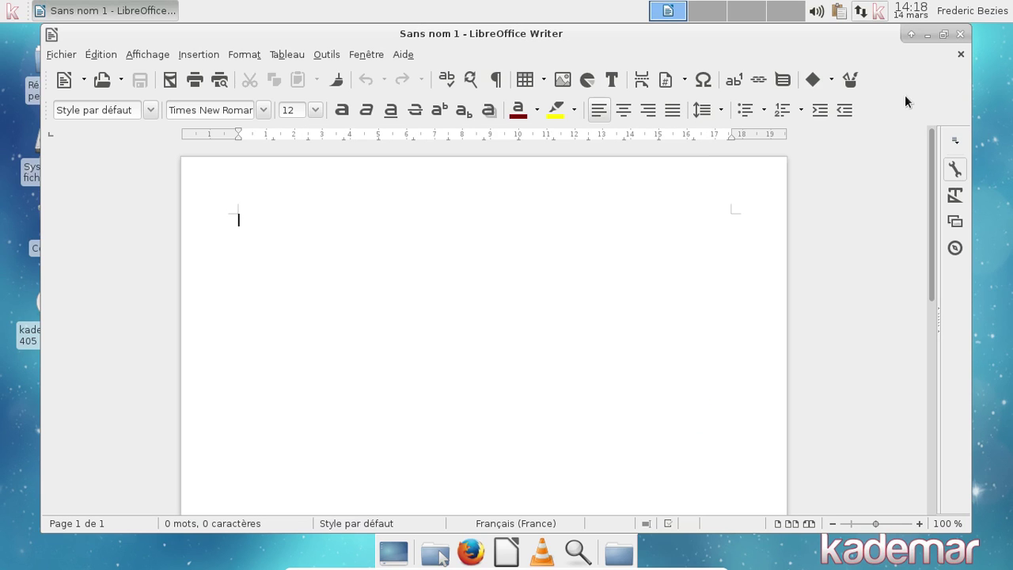
pyautogui.click(965, 33)
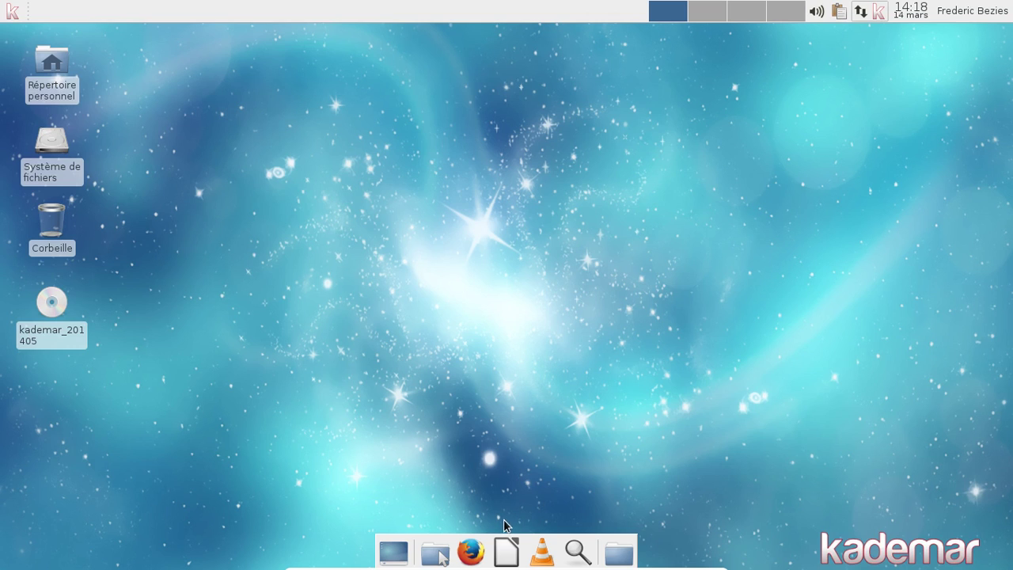
# Step: Launch Firefox to check its interface language, and close it
pyautogui.click(467, 556)
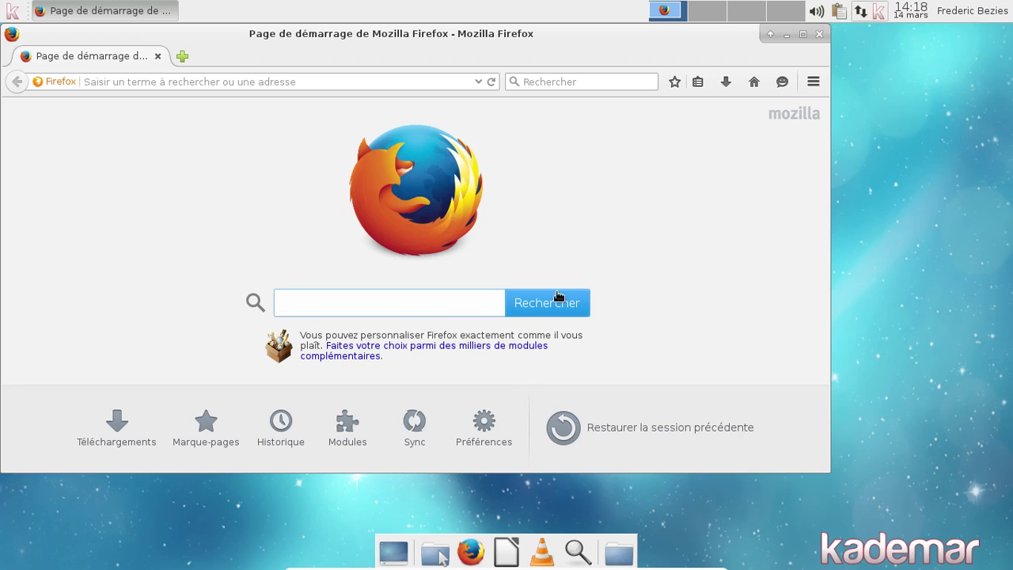
pyautogui.click(819, 34)
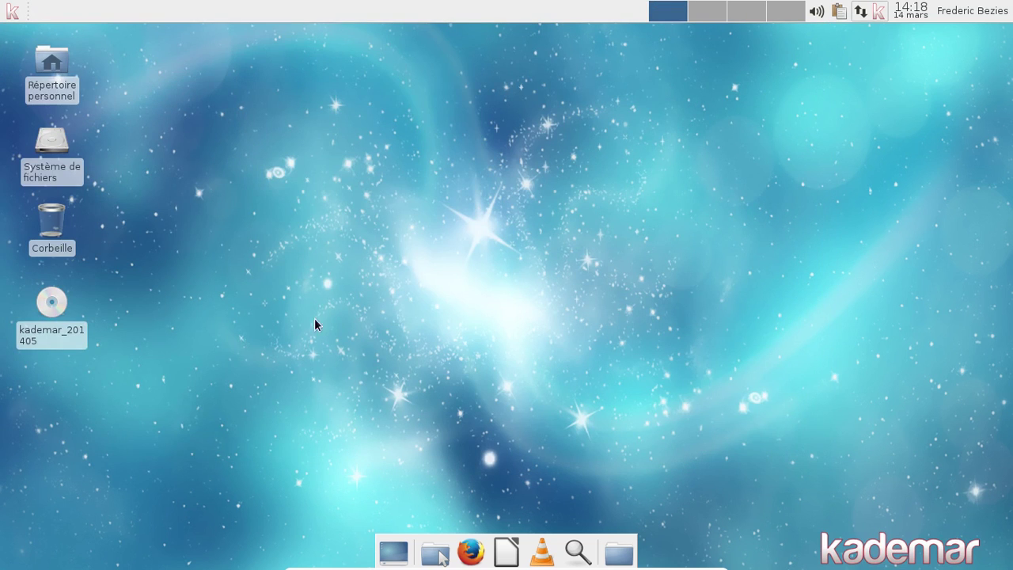
# Step: Open the home folder in the file manager to view its contents, and close it
pyautogui.click(438, 551)
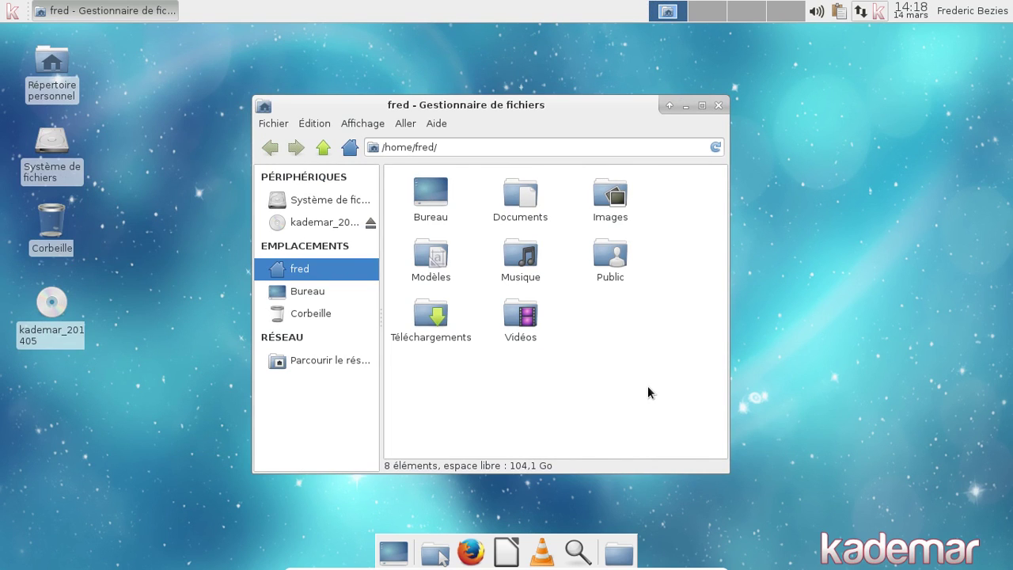
pyautogui.click(718, 106)
# Step: Add the weather plugin "Mise à jour météo" to the desktop's upper panel and close the new-items window
pyautogui.rightClick(554, 14)
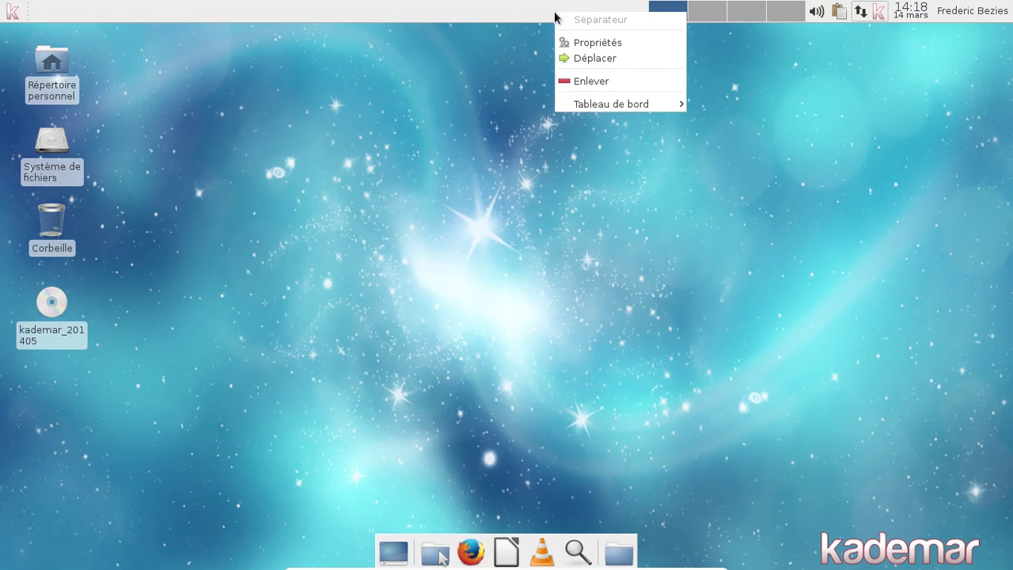
pyautogui.moveTo(634, 103)
pyautogui.click(741, 107)
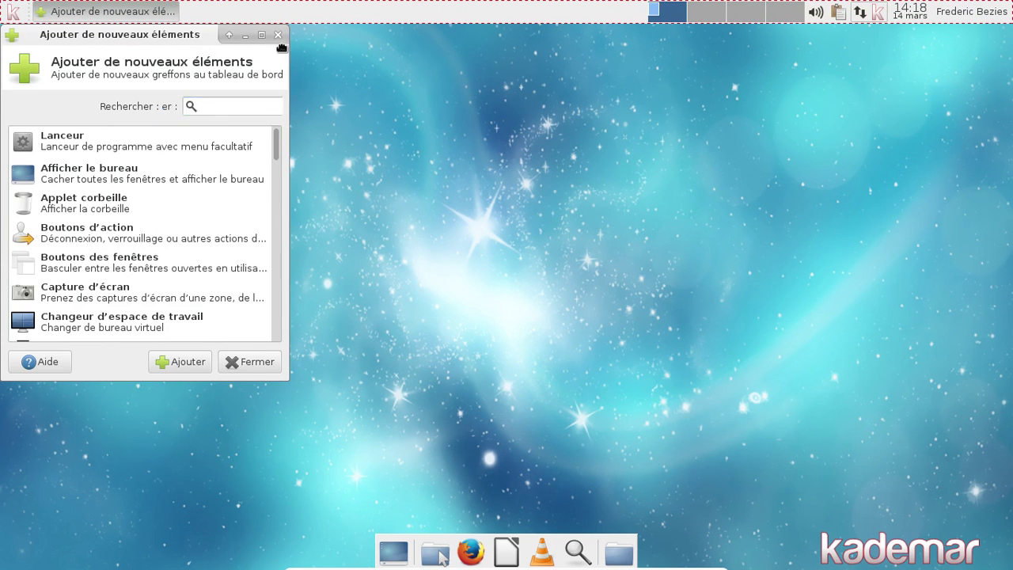
pyautogui.scroll(-10, 533, 246)
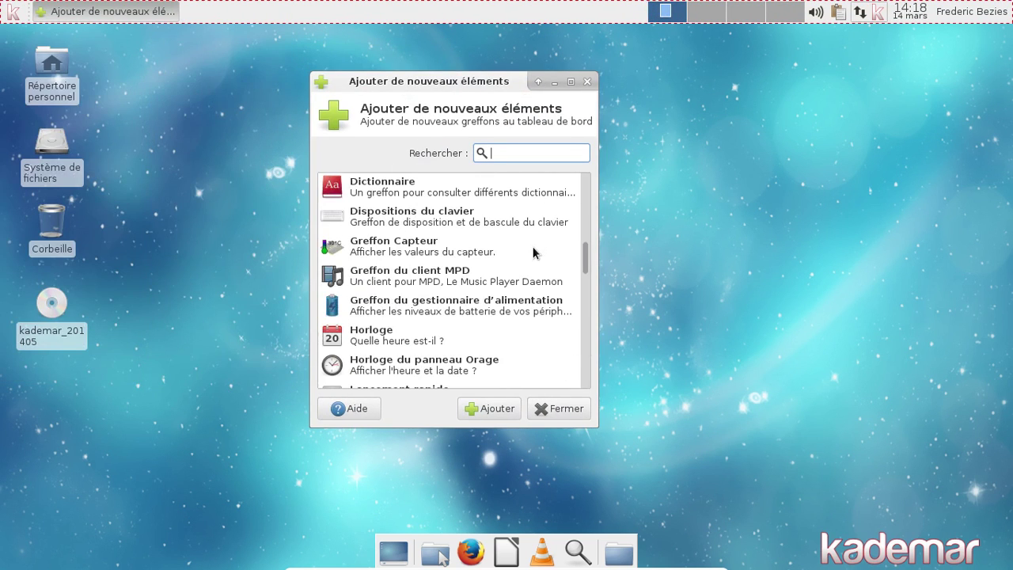
pyautogui.scroll(-5, 532, 252)
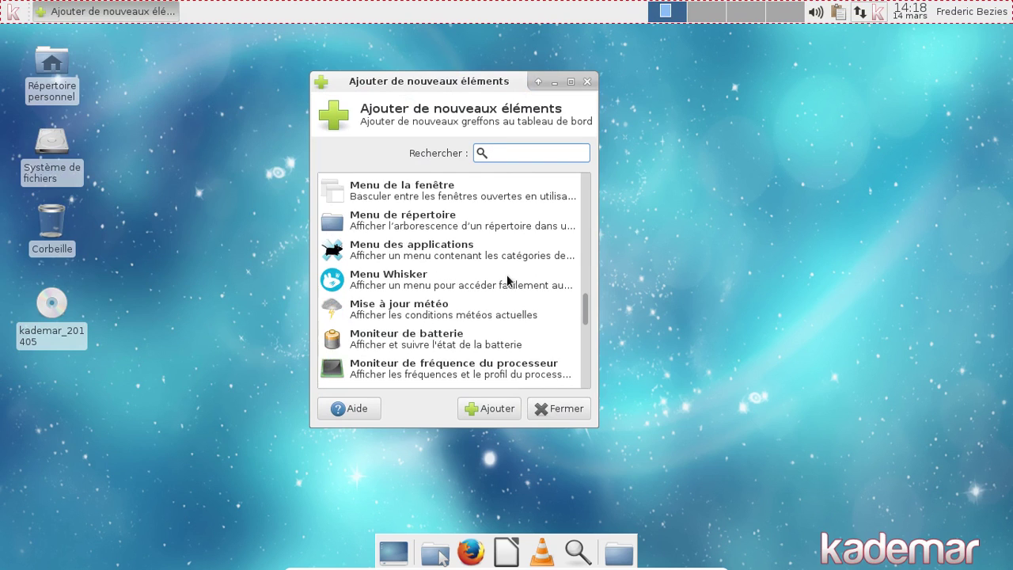
pyautogui.click(467, 305)
pyautogui.click(517, 407)
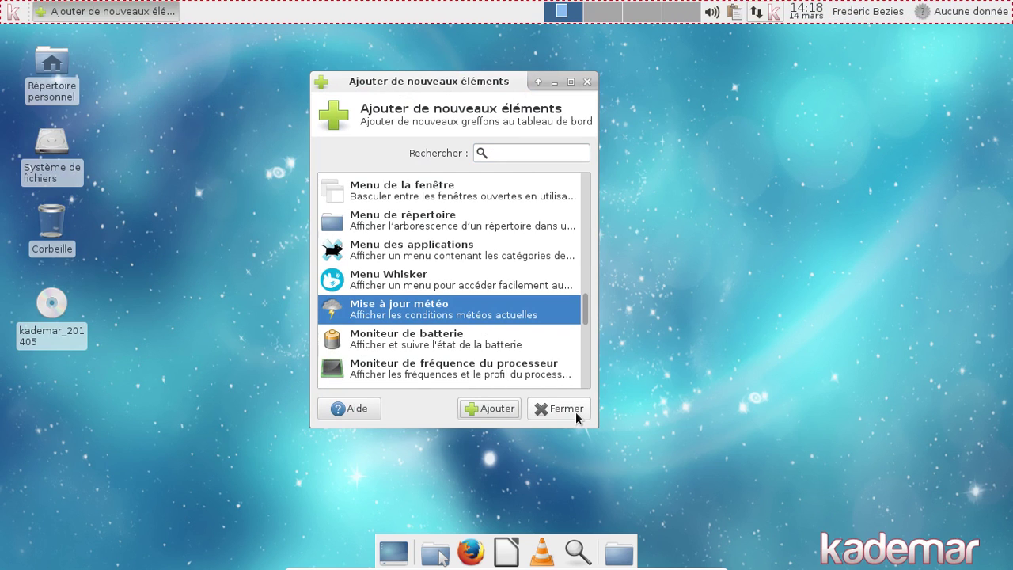
pyautogui.click(576, 412)
# Step: Open the weather plugin's properties and review its location, scrollbox, appearance and unit settings
pyautogui.rightClick(975, 16)
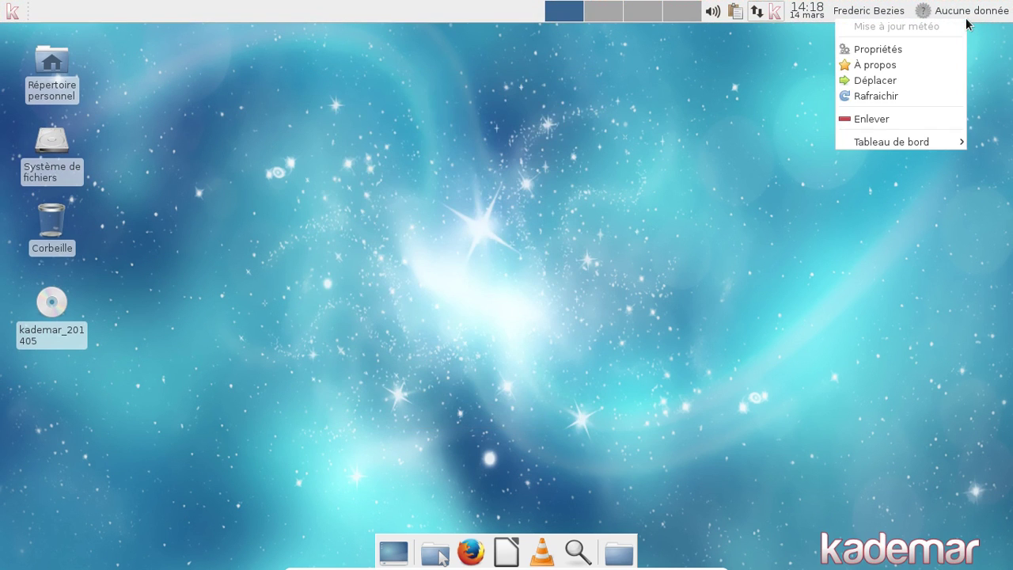
pyautogui.click(899, 50)
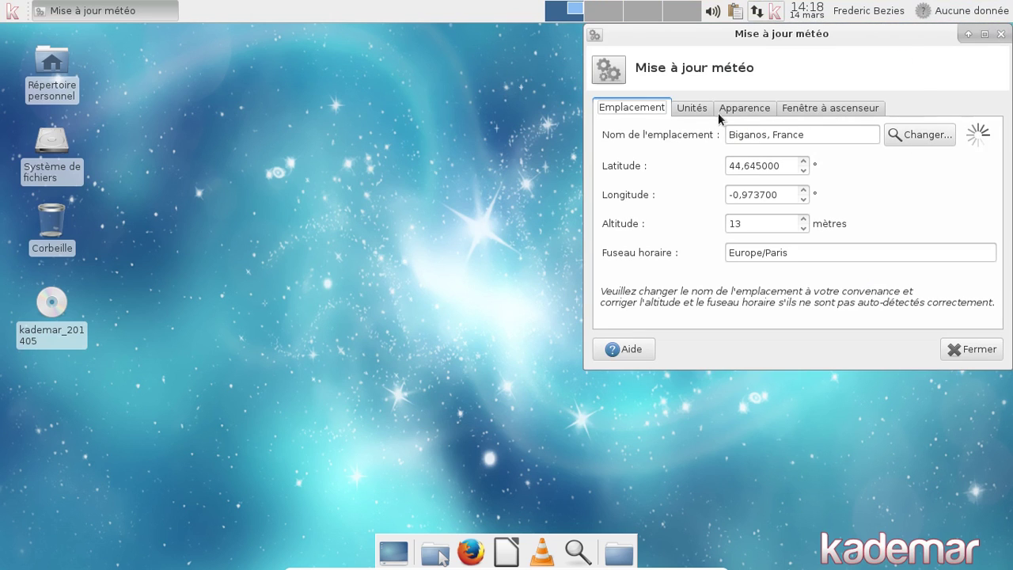
pyautogui.click(824, 110)
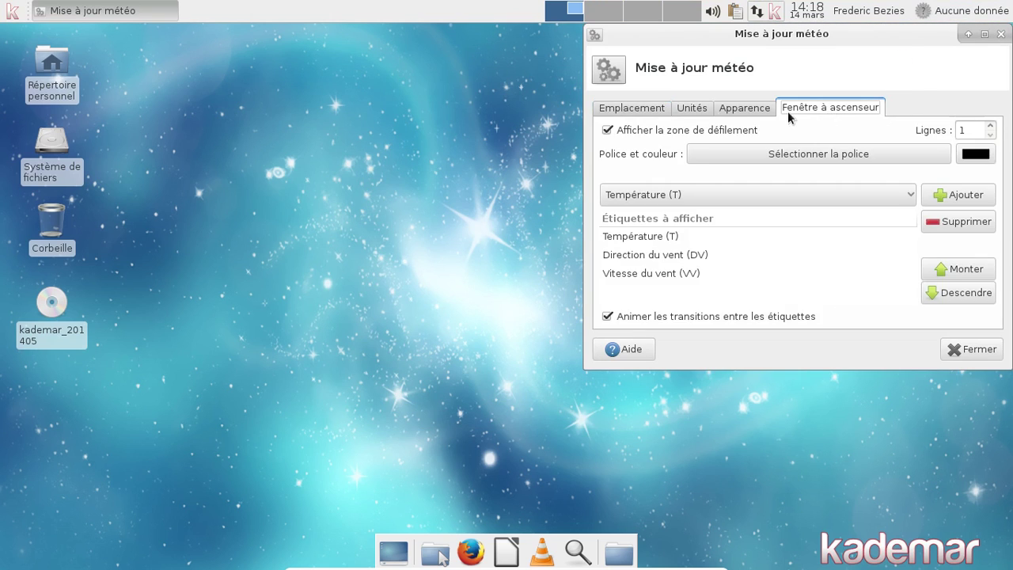
pyautogui.click(758, 106)
pyautogui.click(690, 108)
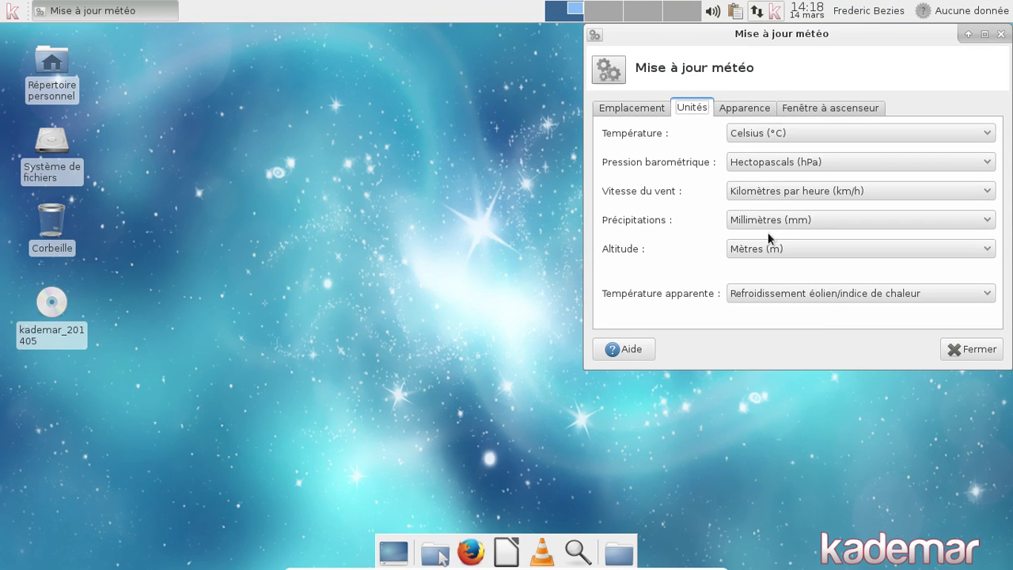
# Step: Remove the wind direction and wind speed labels from the weather plugin's scrollbox and close its properties
pyautogui.click(864, 108)
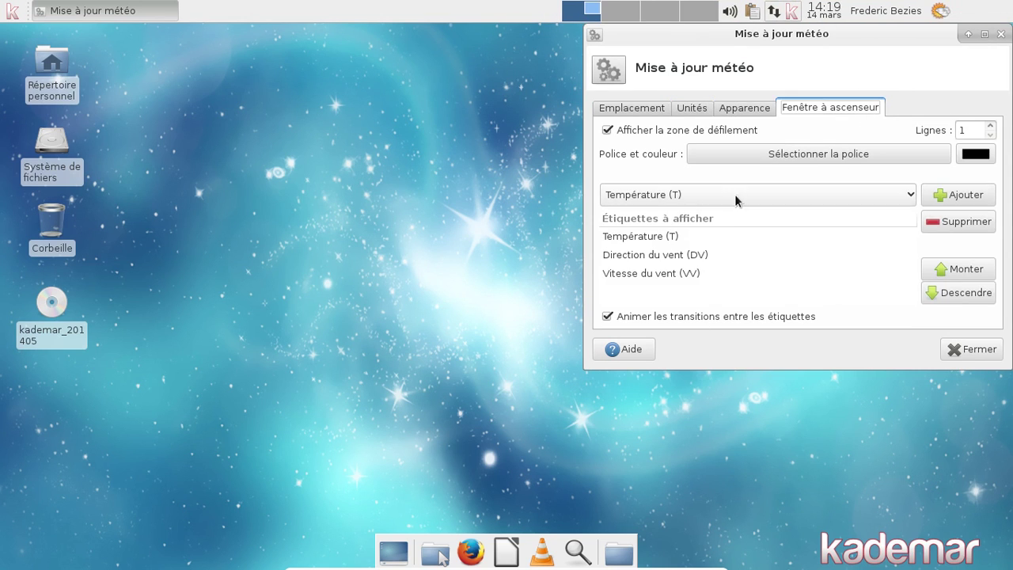
pyautogui.click(719, 253)
pyautogui.click(966, 221)
pyautogui.click(678, 255)
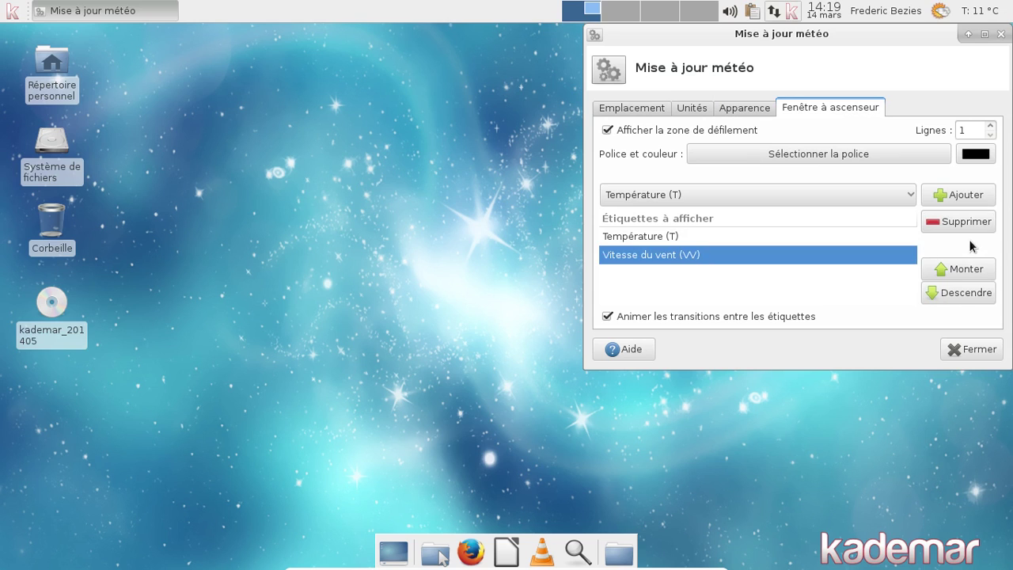
pyautogui.click(967, 225)
pyautogui.click(971, 349)
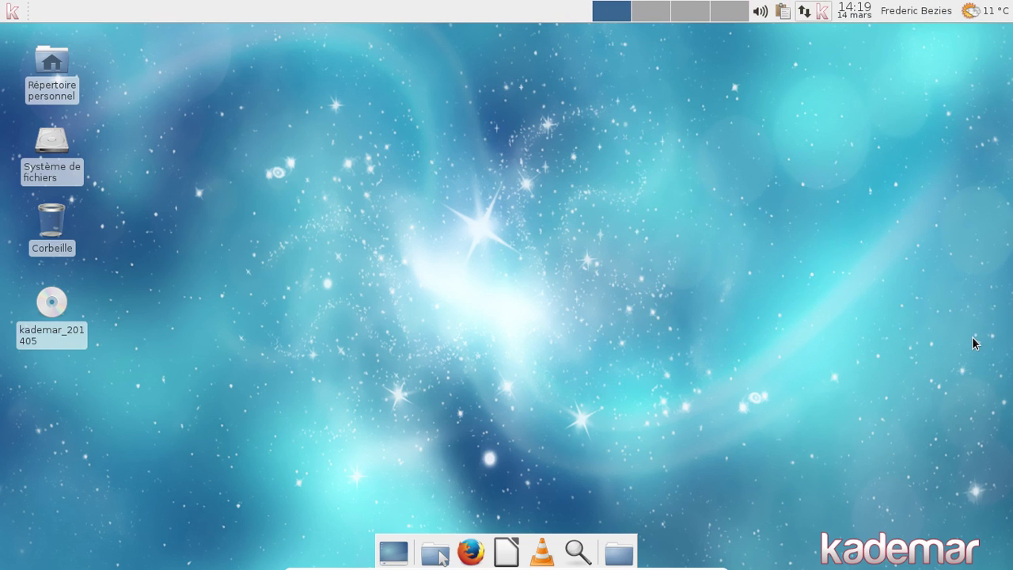
pyautogui.click(12, 13)
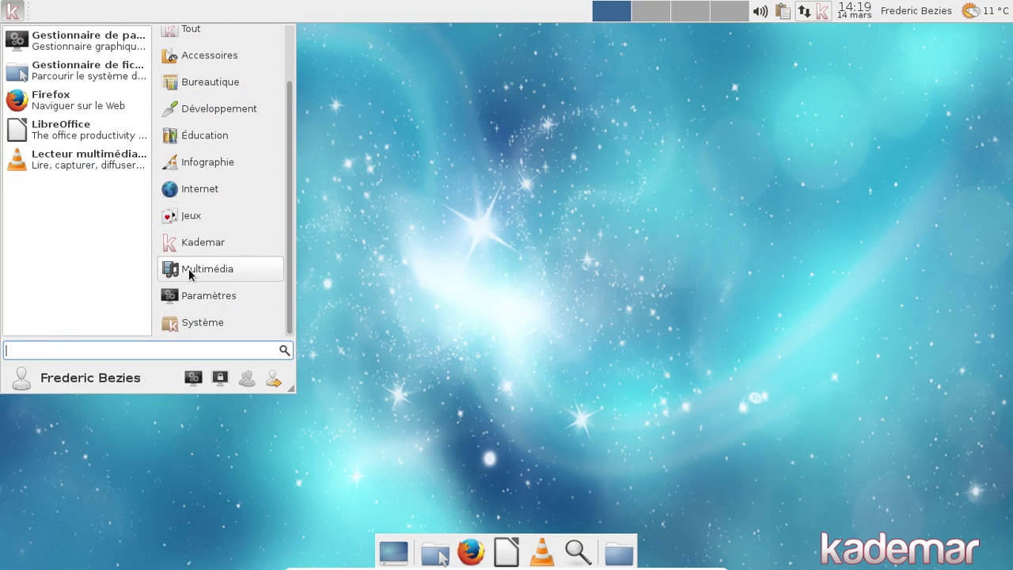
pyautogui.click(527, 421)
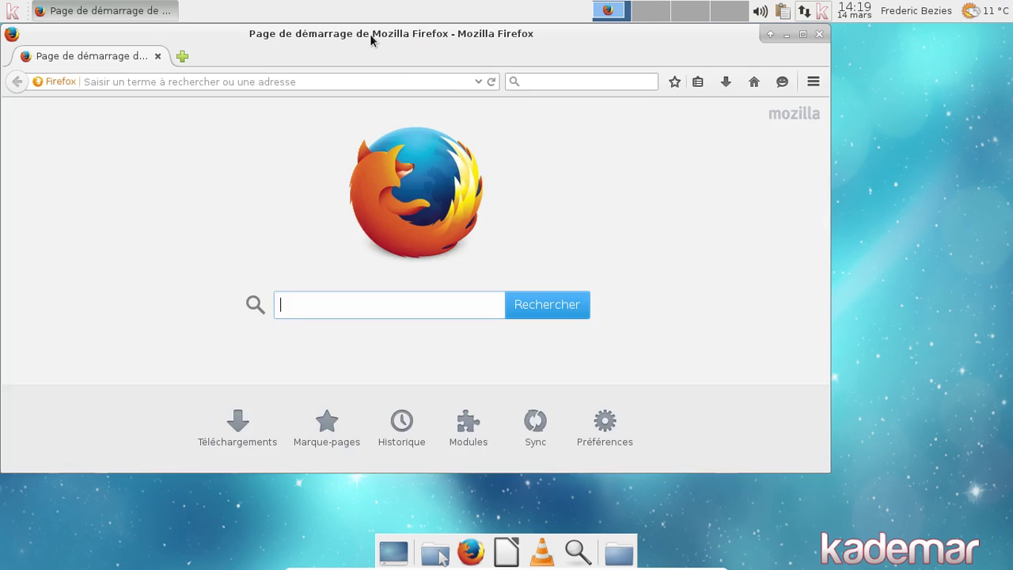
# Step: Move the Firefox window toward the middle of the desktop and load kademar.org
pyautogui.moveTo(373, 38); pyautogui.dragTo(477, 54)
pyautogui.click(329, 97)
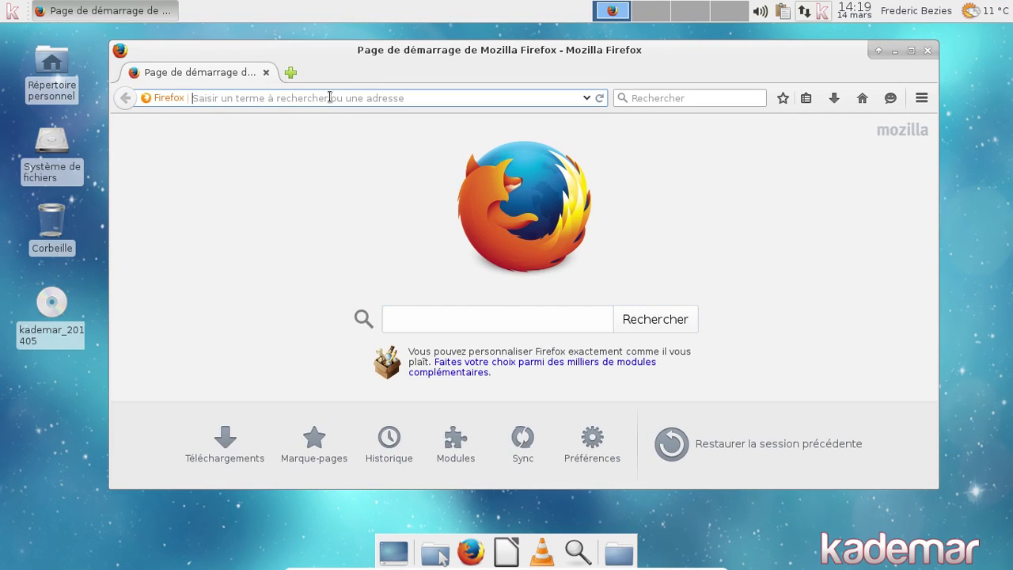
pyautogui.write('kad')
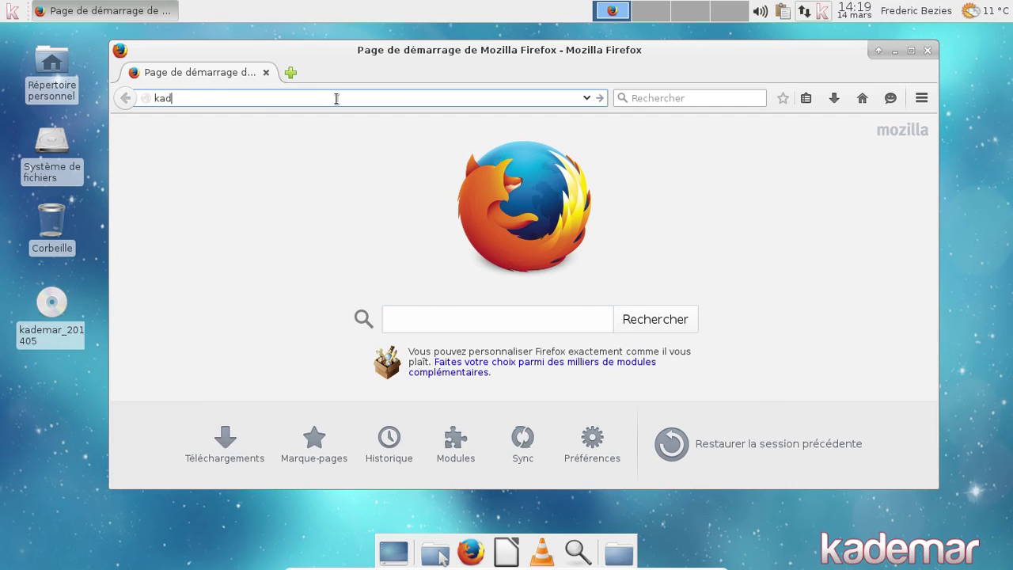
pyautogui.write('emar')
pyautogui.press('BackSpace')
pyautogui.write('mar.org')
pyautogui.press('Return')
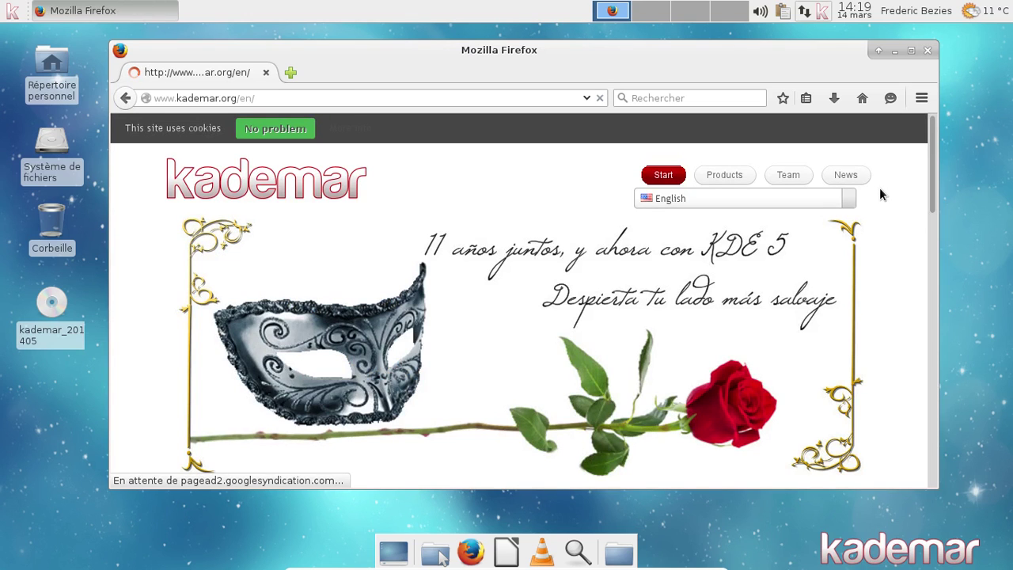
# Step: Look through the Kademar home page and accept its cookie notice
pyautogui.scroll(-4, 929, 141)
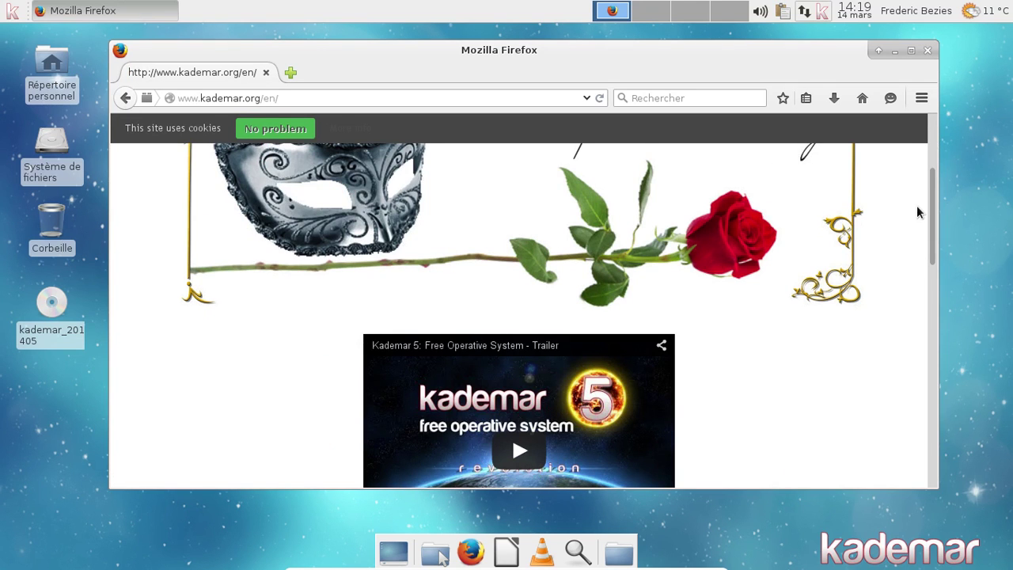
pyautogui.moveTo(931, 187); pyautogui.dragTo(944, 128)
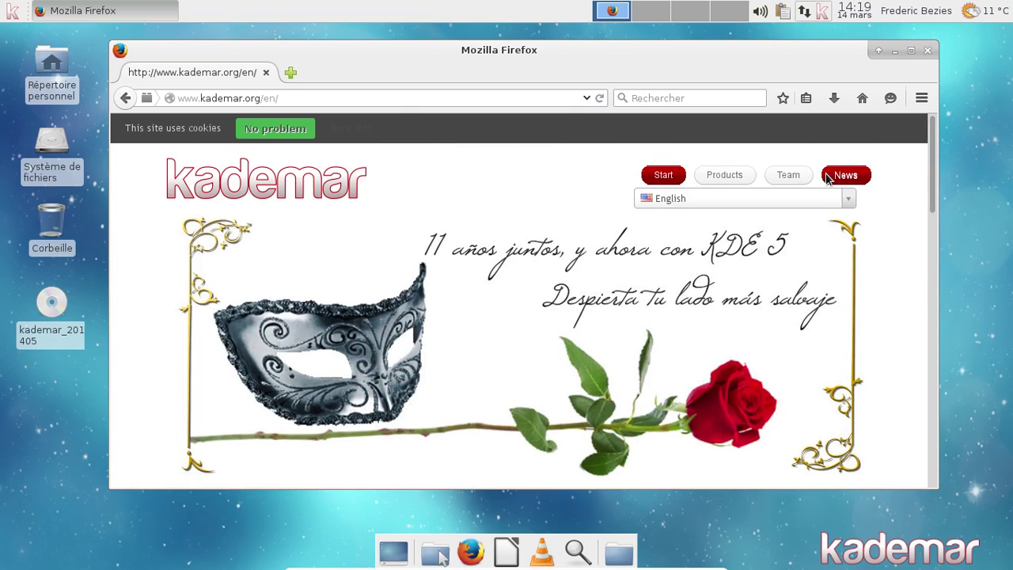
pyautogui.click(293, 129)
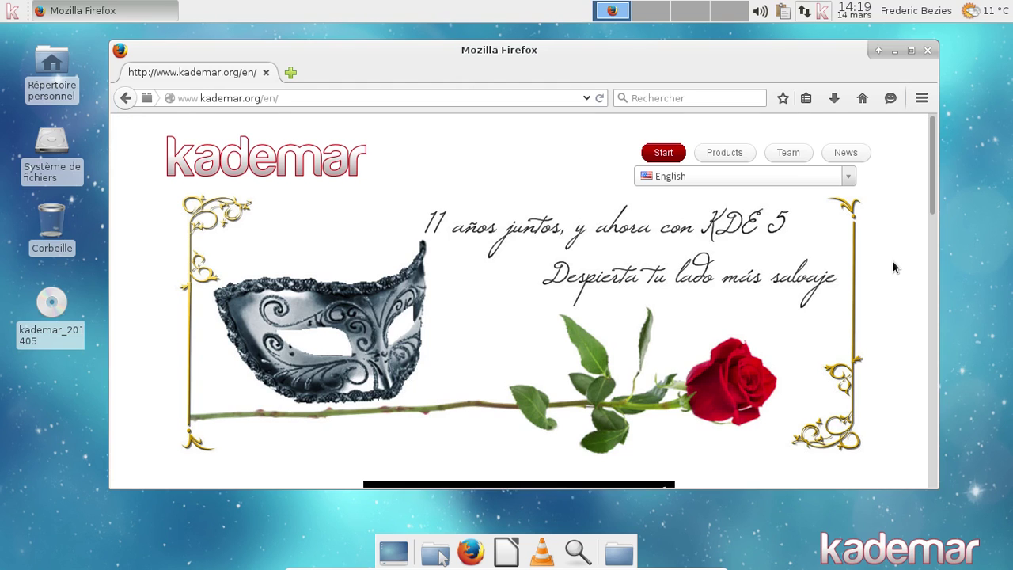
pyautogui.scroll(-6, 893, 263)
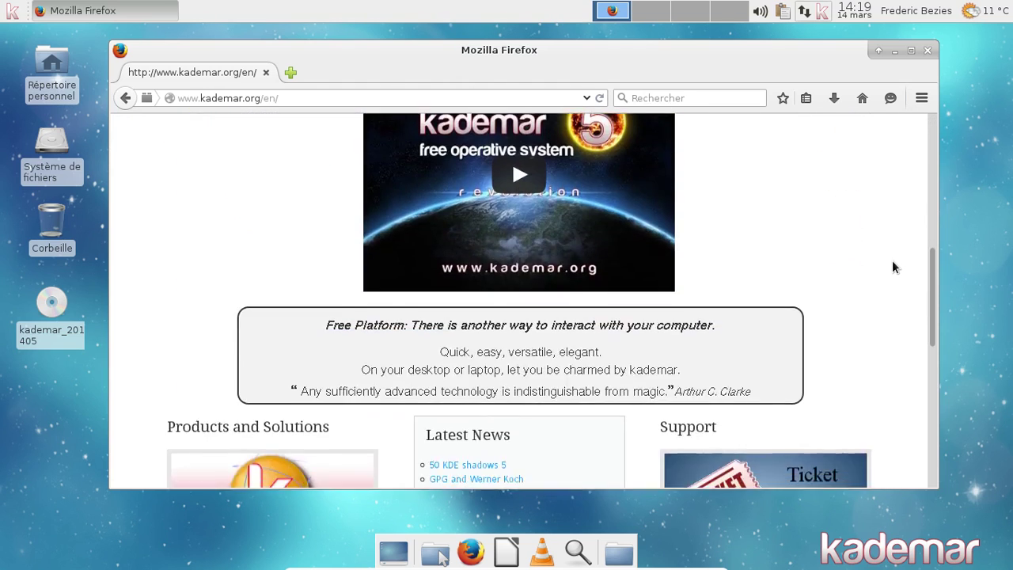
pyautogui.scroll(6, 892, 266)
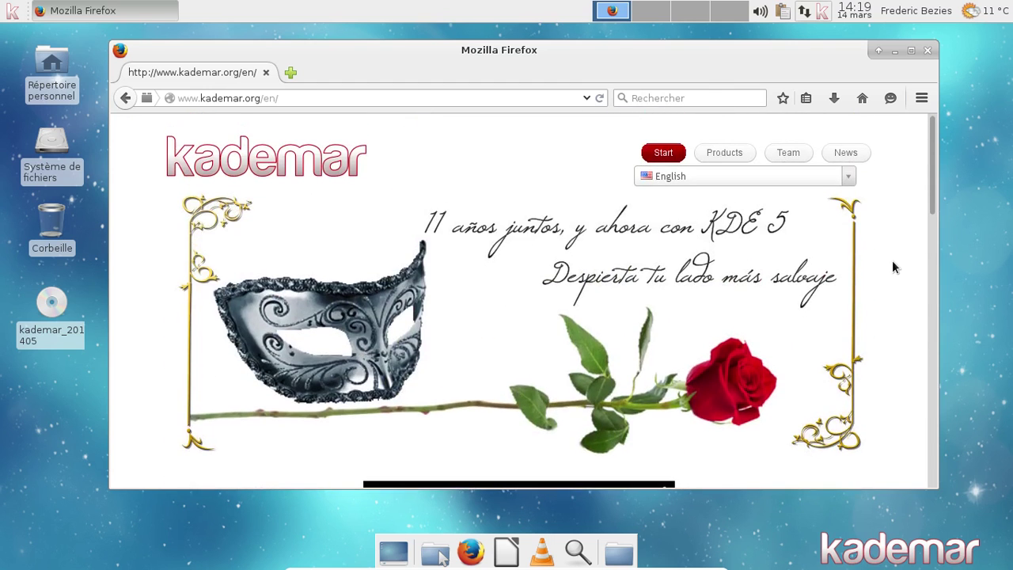
# Step: Open the Kademar site's News section and look through the posts down to the page's end
pyautogui.click(839, 155)
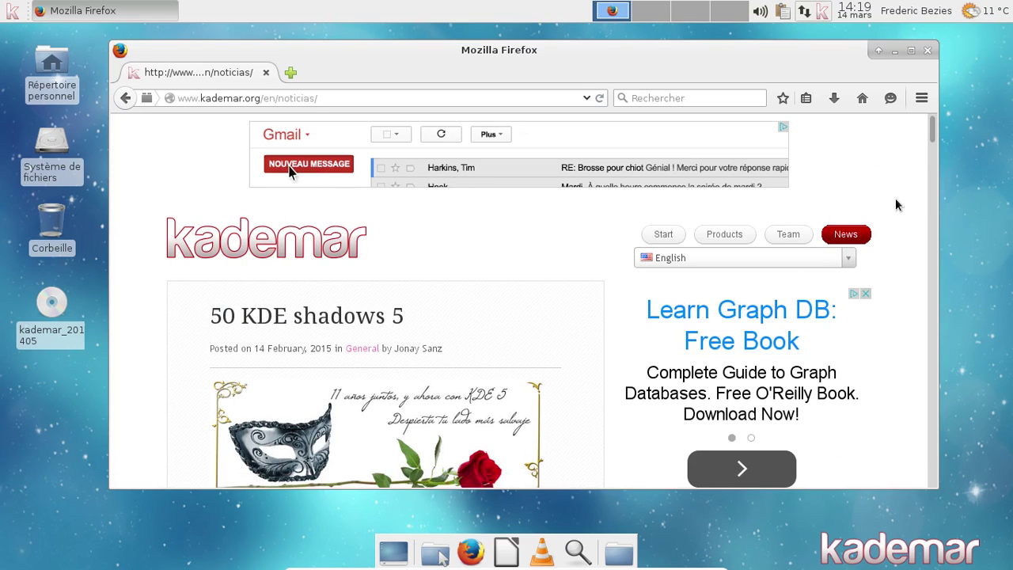
pyautogui.scroll(-5, 896, 199)
pyautogui.scroll(-3, 895, 200)
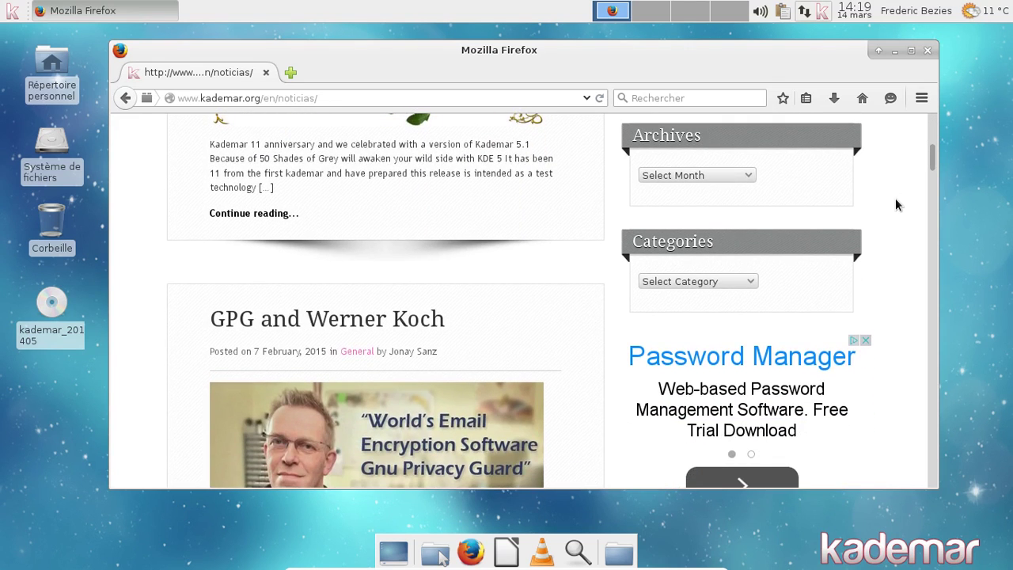
pyautogui.scroll(-4, 895, 200)
pyautogui.scroll(-12, 895, 199)
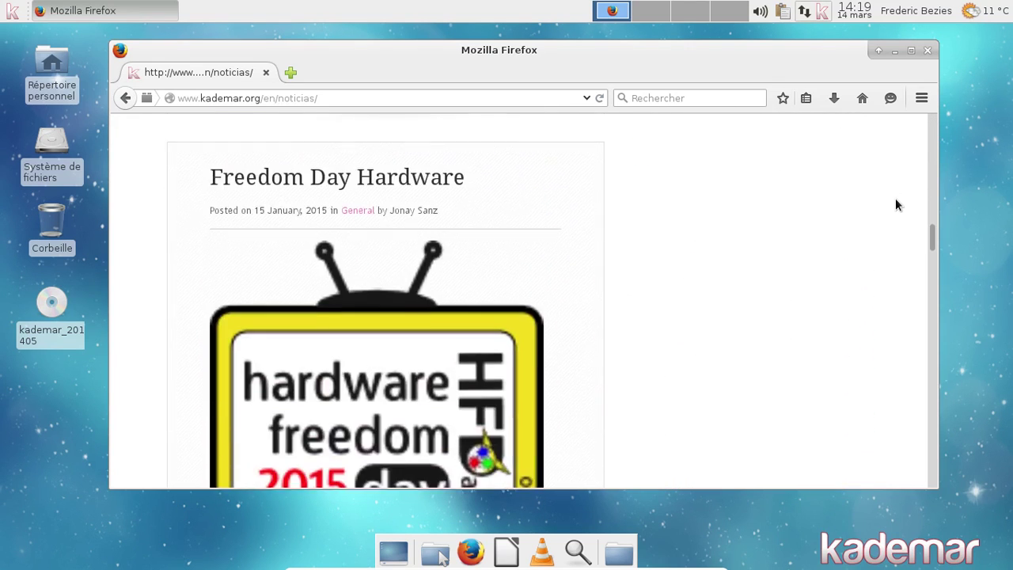
pyautogui.scroll(8, 895, 200)
pyautogui.scroll(-15, 895, 205)
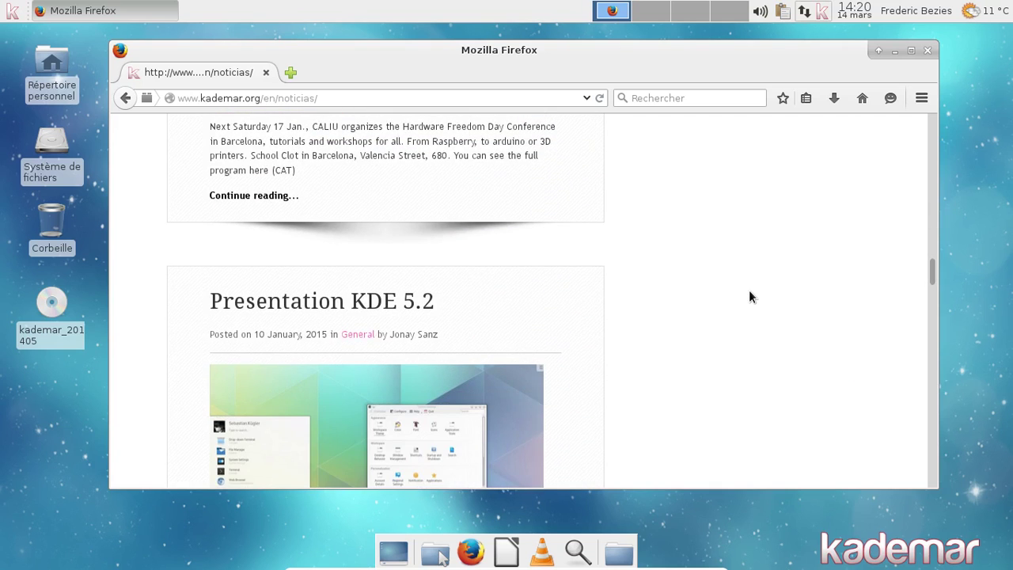
pyautogui.scroll(-12, 749, 296)
pyautogui.scroll(-10, 750, 292)
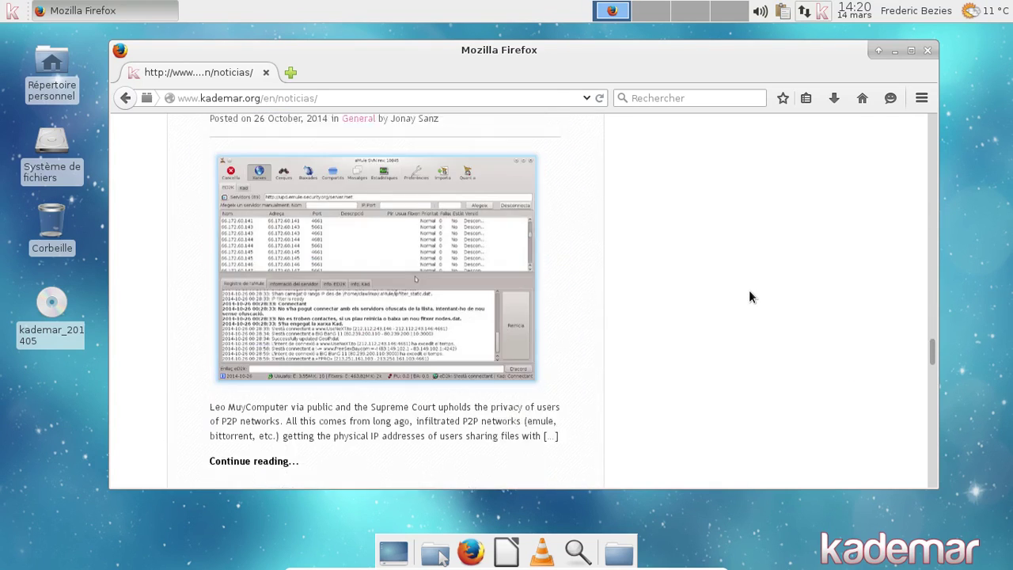
pyautogui.scroll(-12, 750, 296)
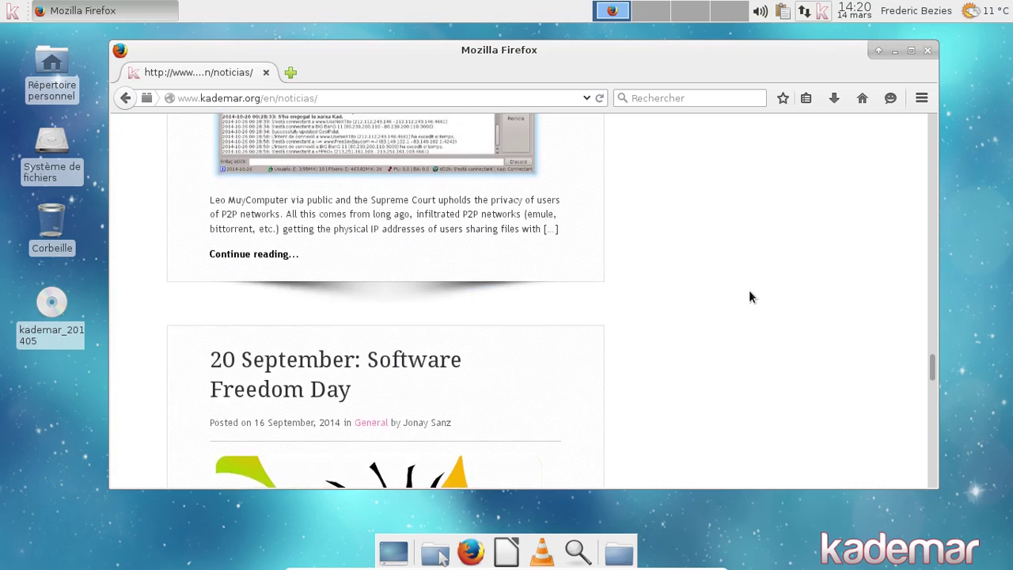
pyautogui.scroll(-10, 751, 296)
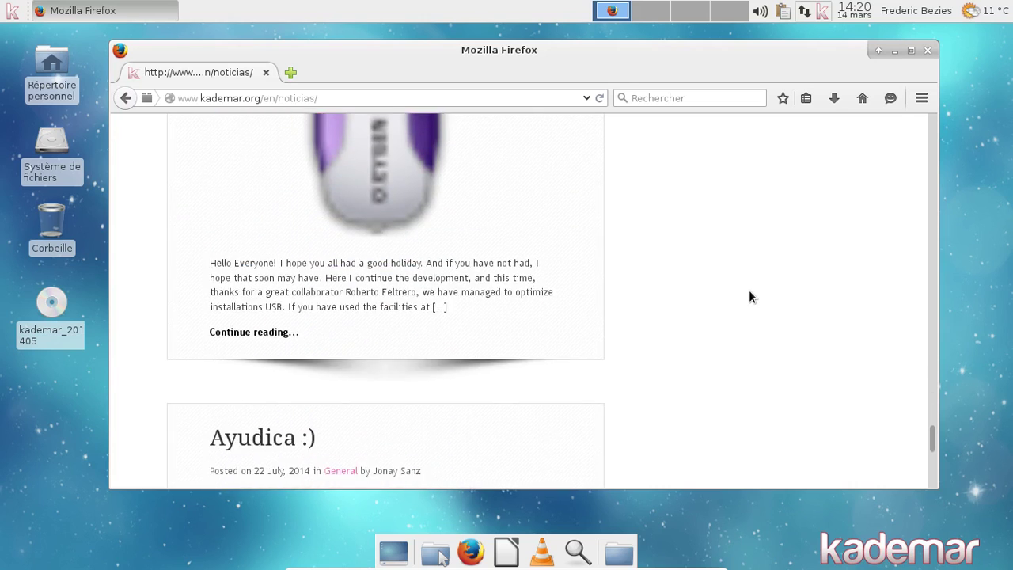
pyautogui.scroll(-1, 749, 290)
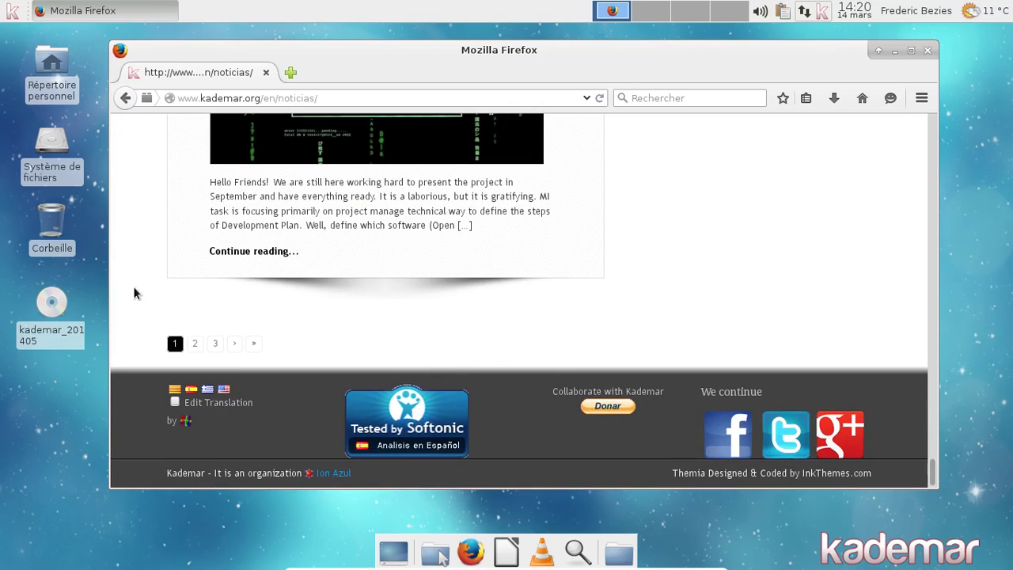
# Step: Go to page 2 of the Kademar news and open the full "Khronos 5 – Available" post
pyautogui.click(194, 343)
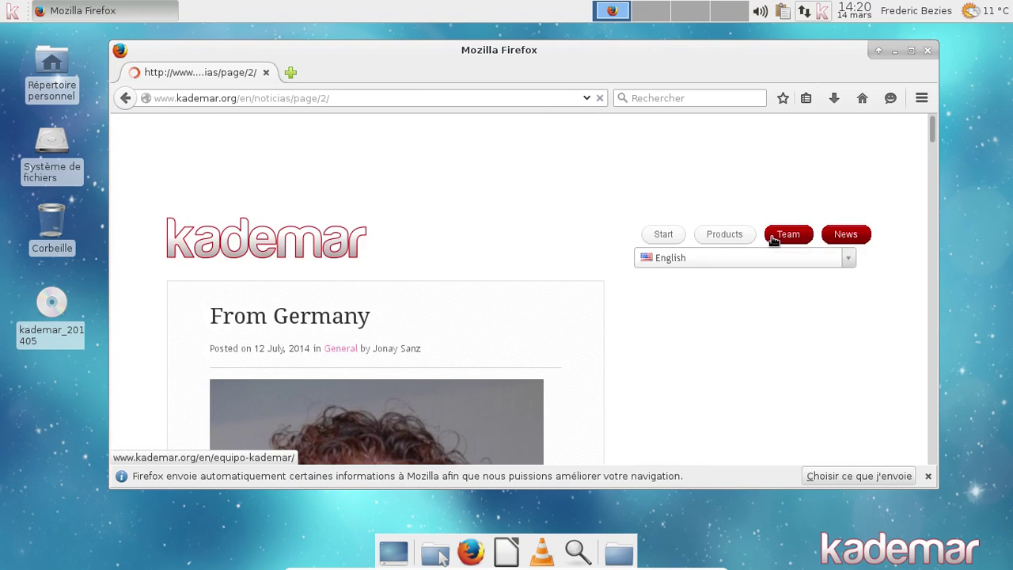
pyautogui.scroll(-5, 772, 237)
pyautogui.scroll(-5, 772, 237)
pyautogui.scroll(-8, 772, 237)
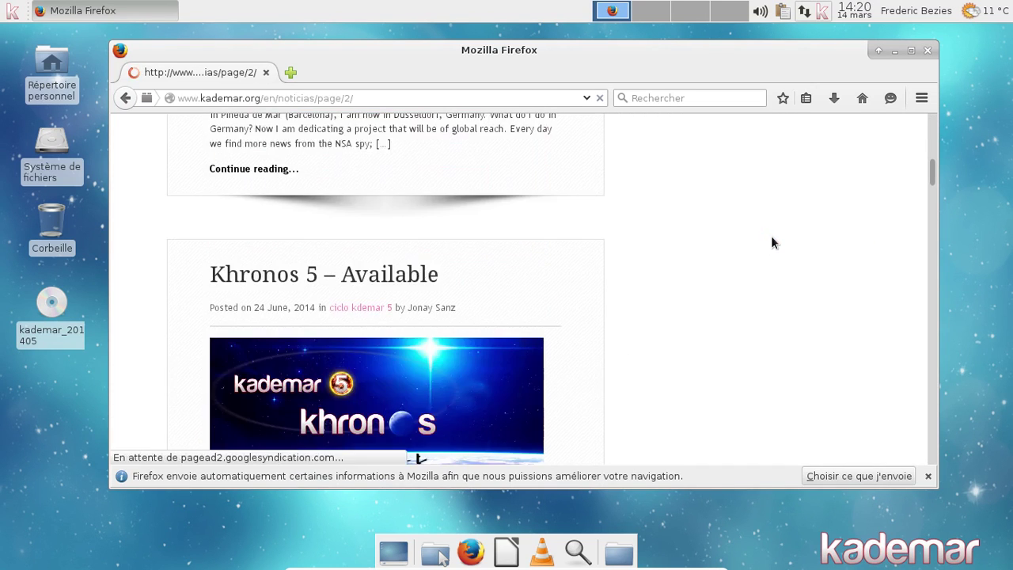
pyautogui.scroll(1, 771, 235)
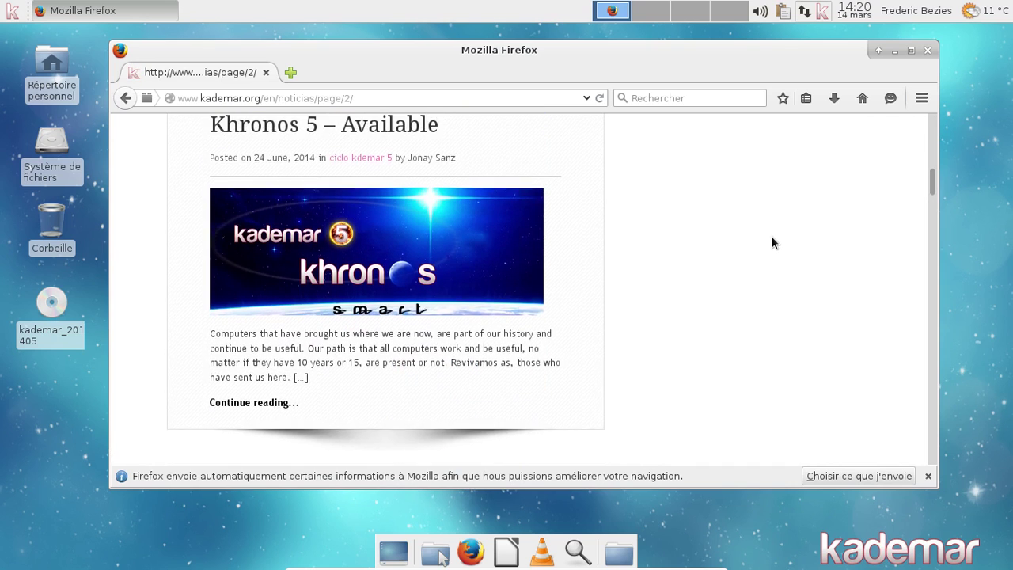
pyautogui.click(272, 426)
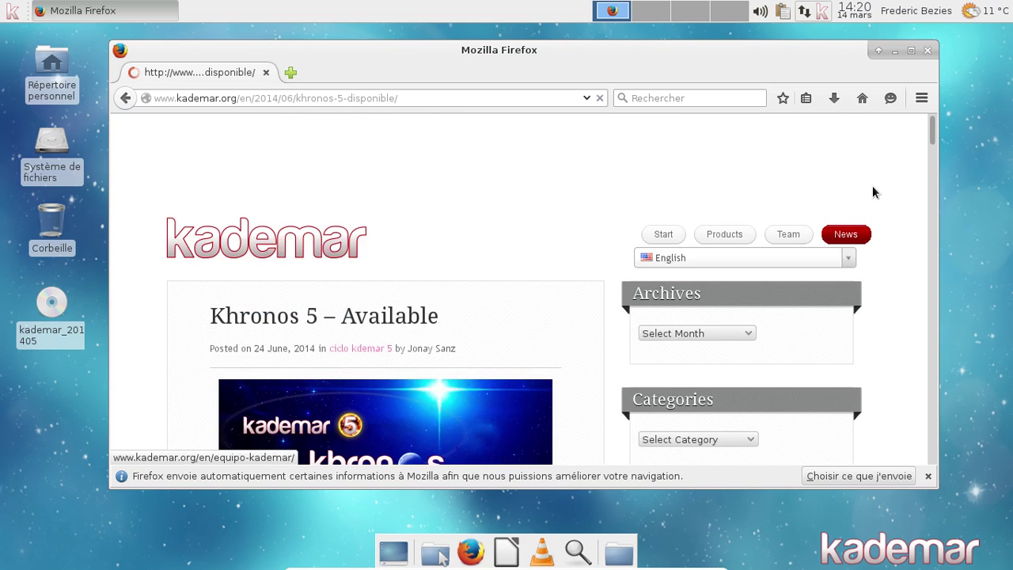
# Step: Look through the "Khronos 5 – Available" post down to its list of included applications and versions
pyautogui.scroll(-6, 771, 220)
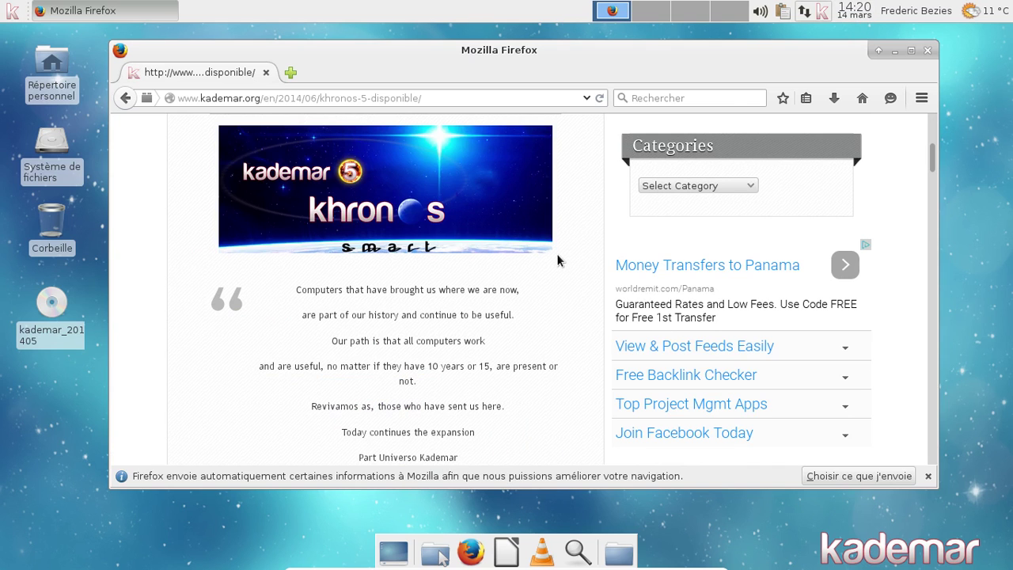
pyautogui.scroll(3, 558, 263)
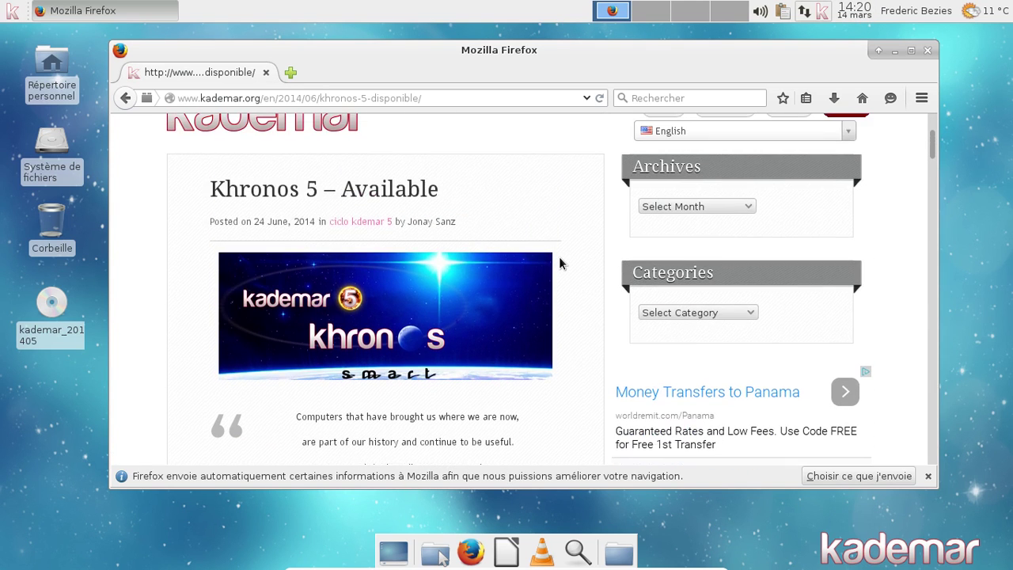
pyautogui.scroll(-10, 560, 263)
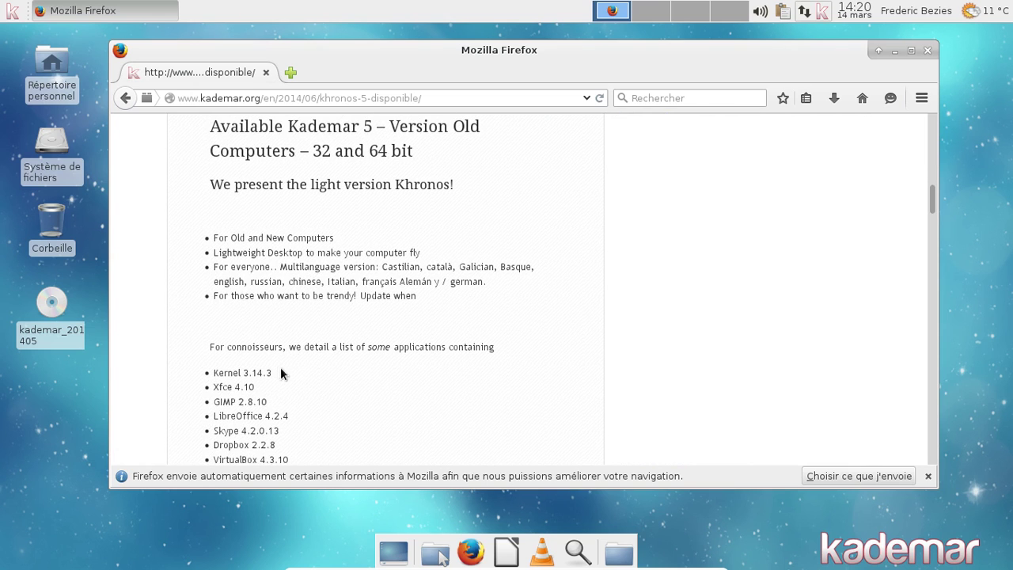
pyautogui.scroll(-2, 322, 317)
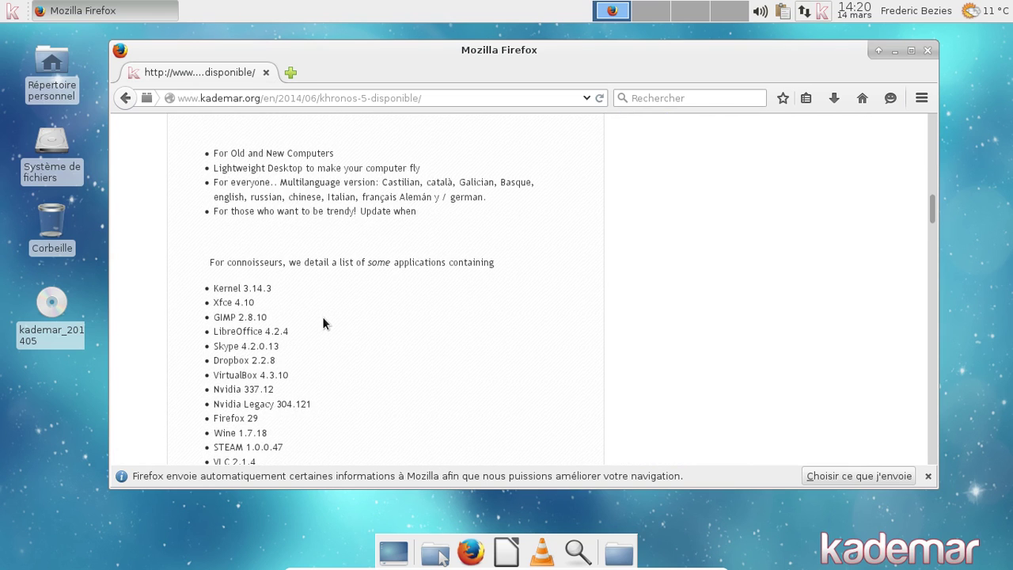
pyautogui.scroll(-1, 322, 323)
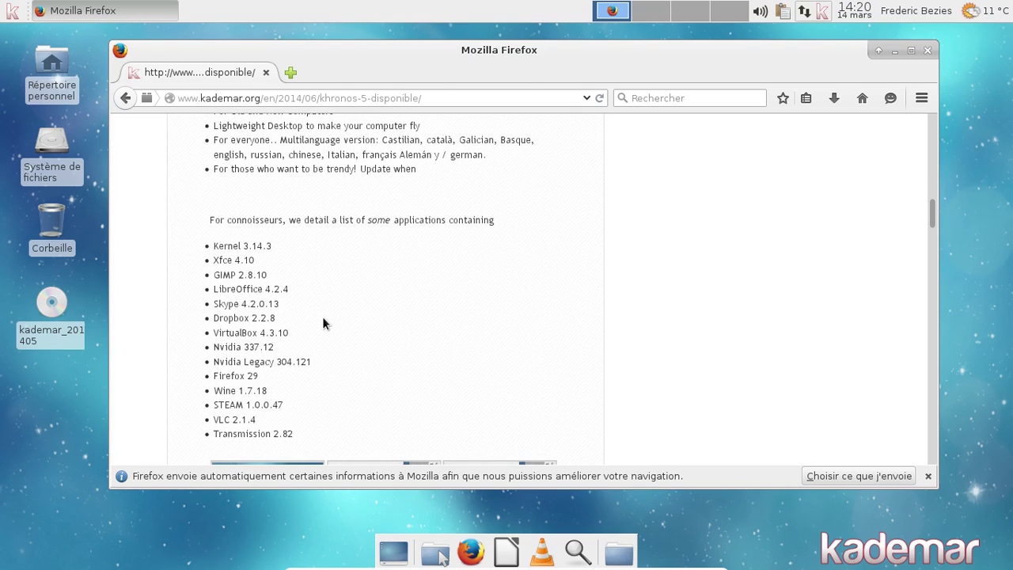
# Step: Check the installed Firefox version in the browser's About window and close that window
pyautogui.click(919, 98)
pyautogui.click(880, 469)
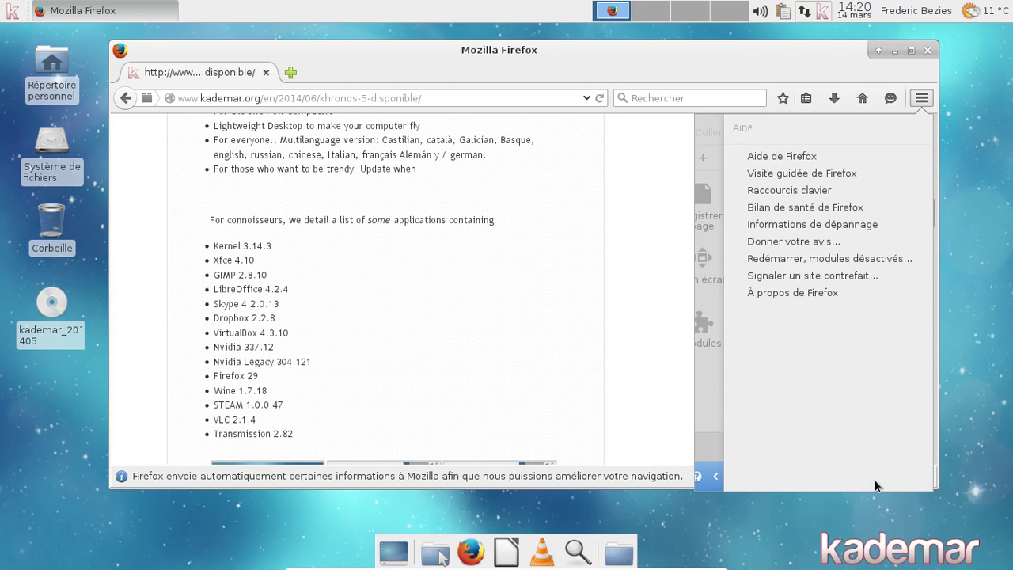
pyautogui.click(815, 291)
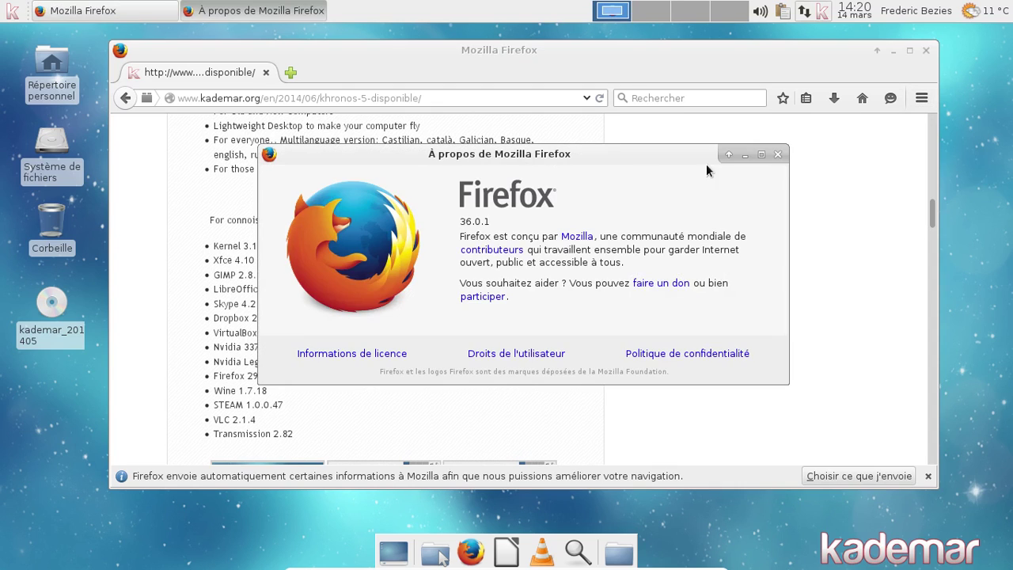
pyautogui.click(782, 156)
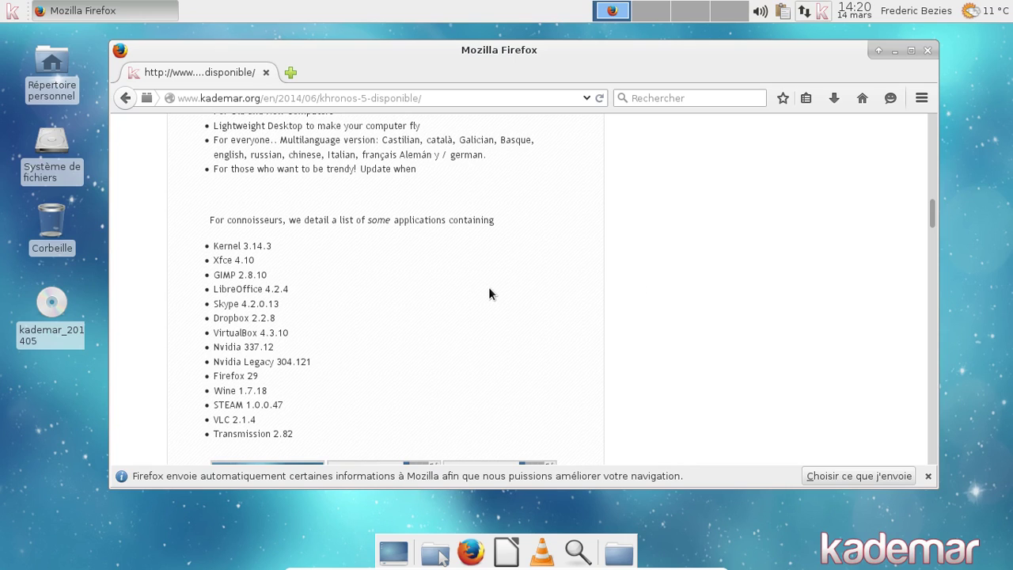
# Step: View Firefox's data-collection preferences, dismiss them unchanged and close the browser
pyautogui.click(844, 474)
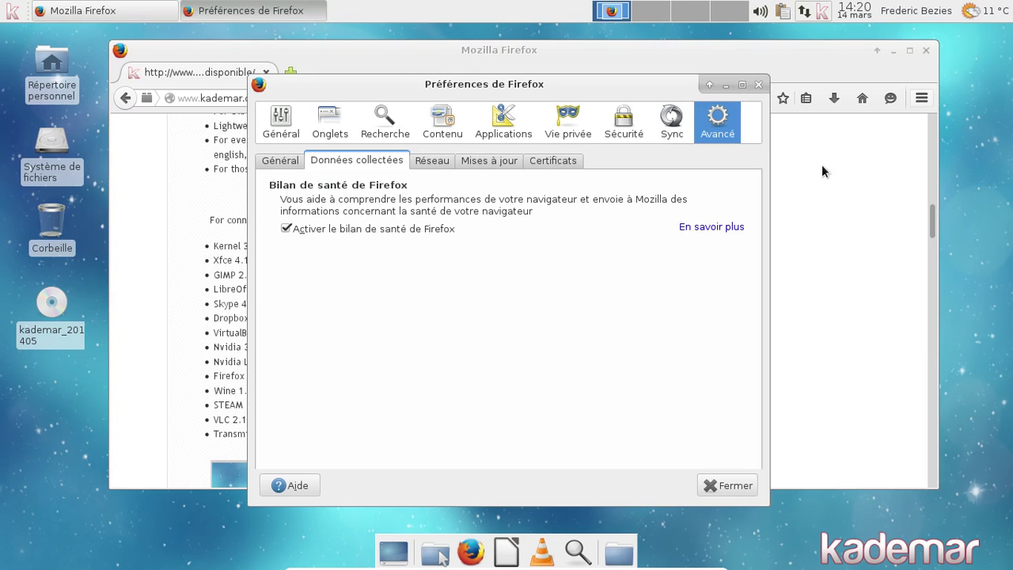
pyautogui.click(758, 85)
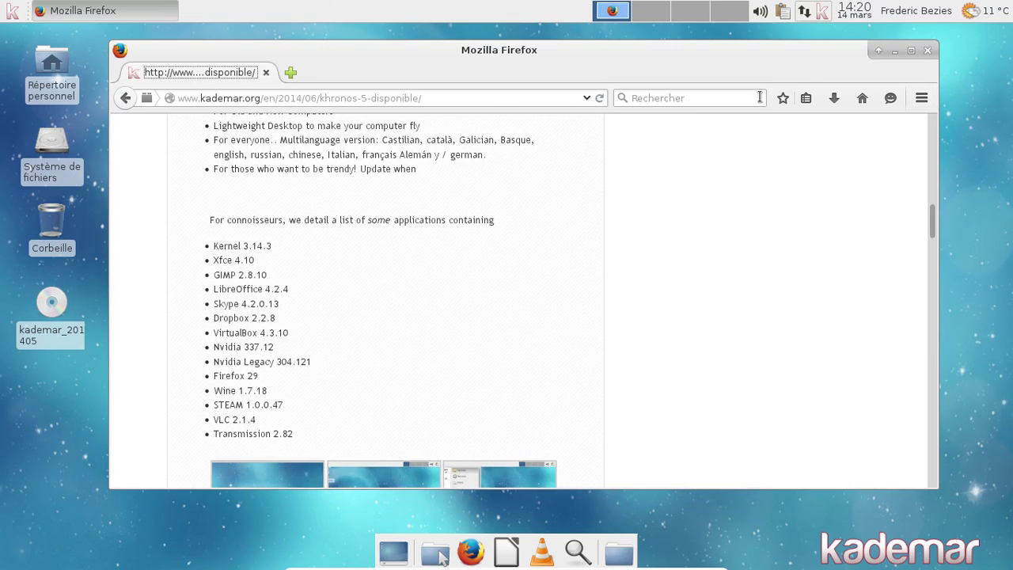
pyautogui.click(922, 54)
# Step: Find the package manager by searching the applications for "paquet" and open Paquets
pyautogui.click(13, 11)
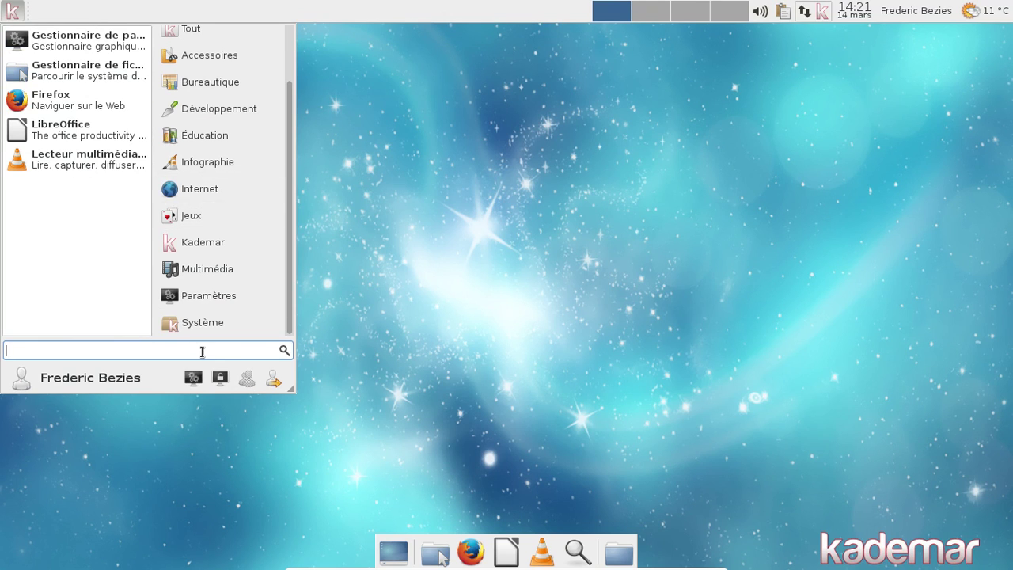
pyautogui.write('paquet')
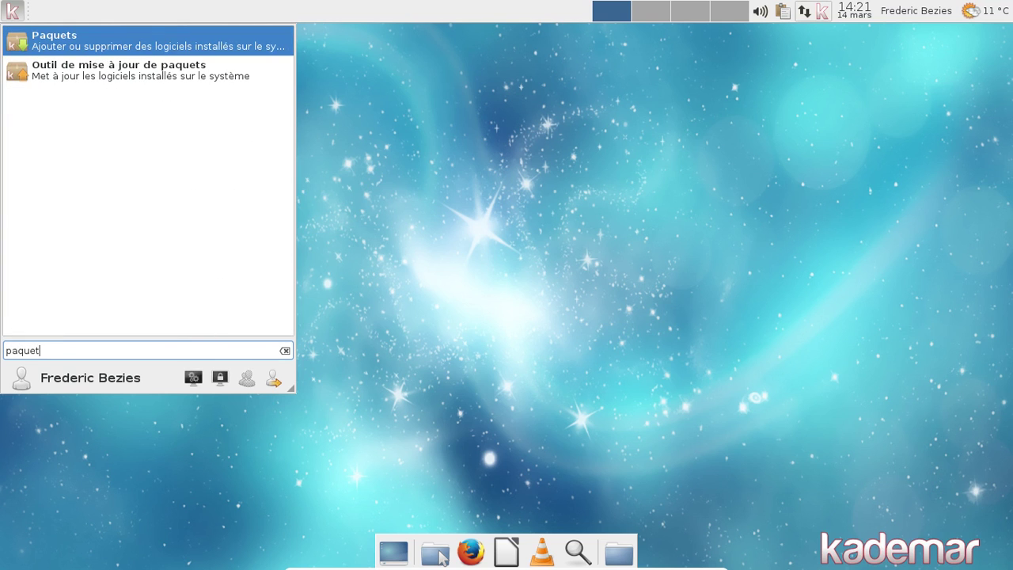
pyautogui.click(95, 41)
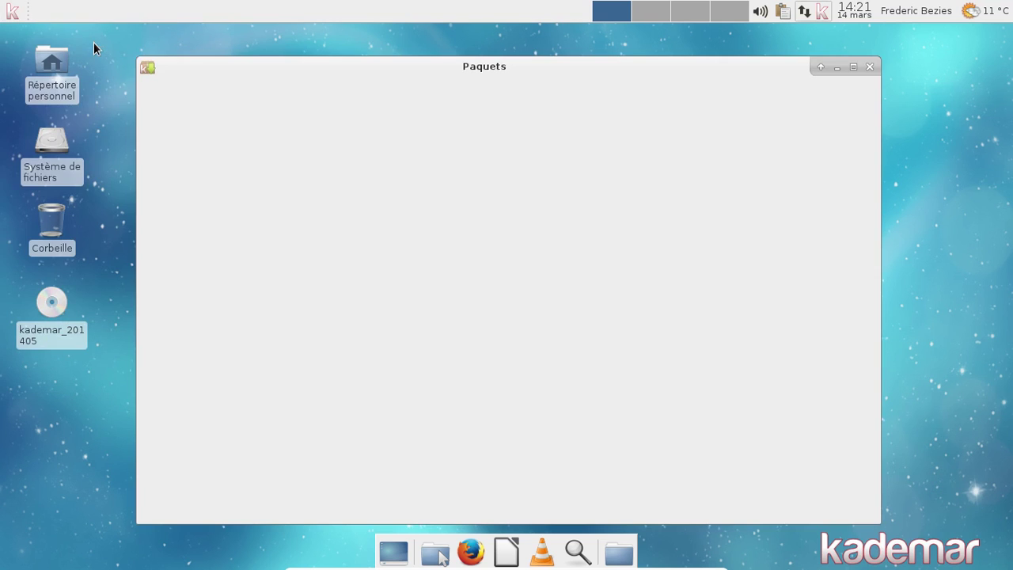
# Step: Search the packages for "amule", remove the amule-10866-1 package and authenticate with the account password
pyautogui.write('ule')
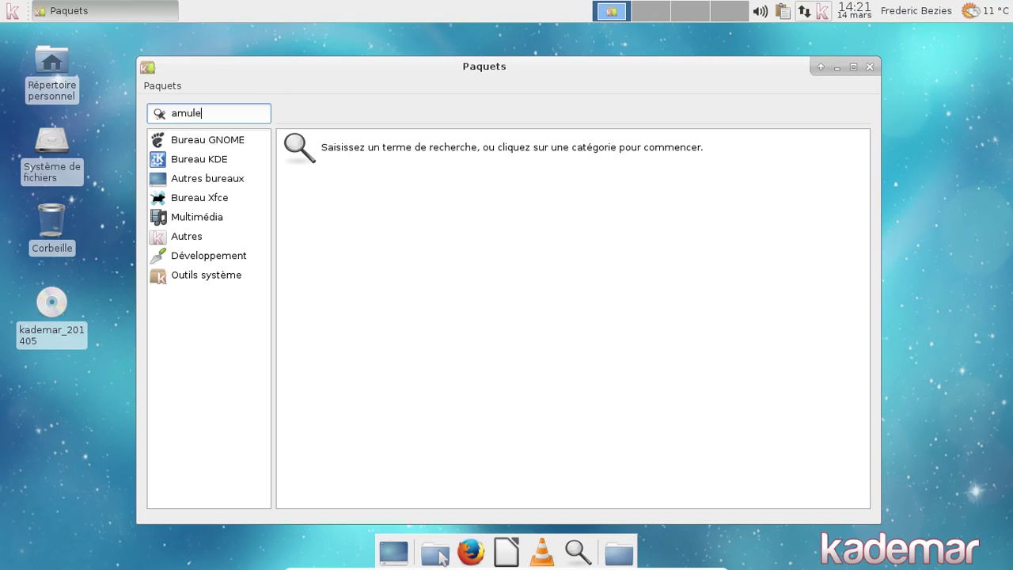
pyautogui.press('Return')
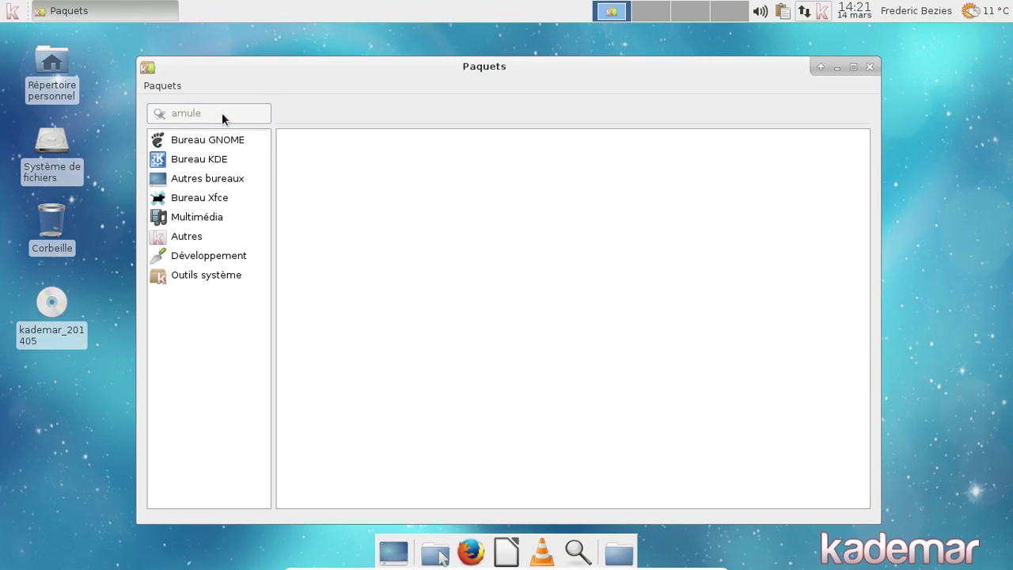
pyautogui.click(285, 148)
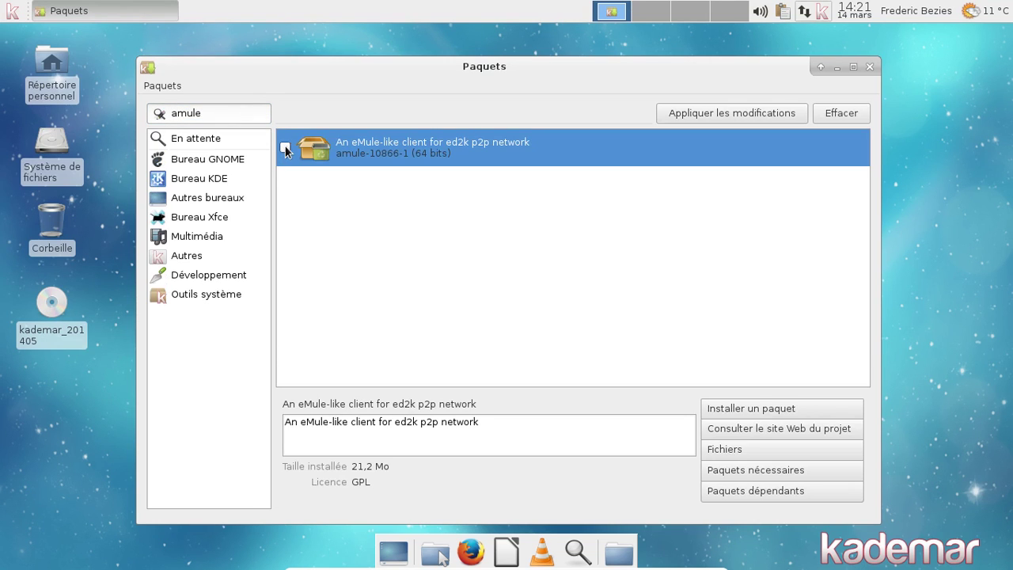
pyautogui.click(788, 111)
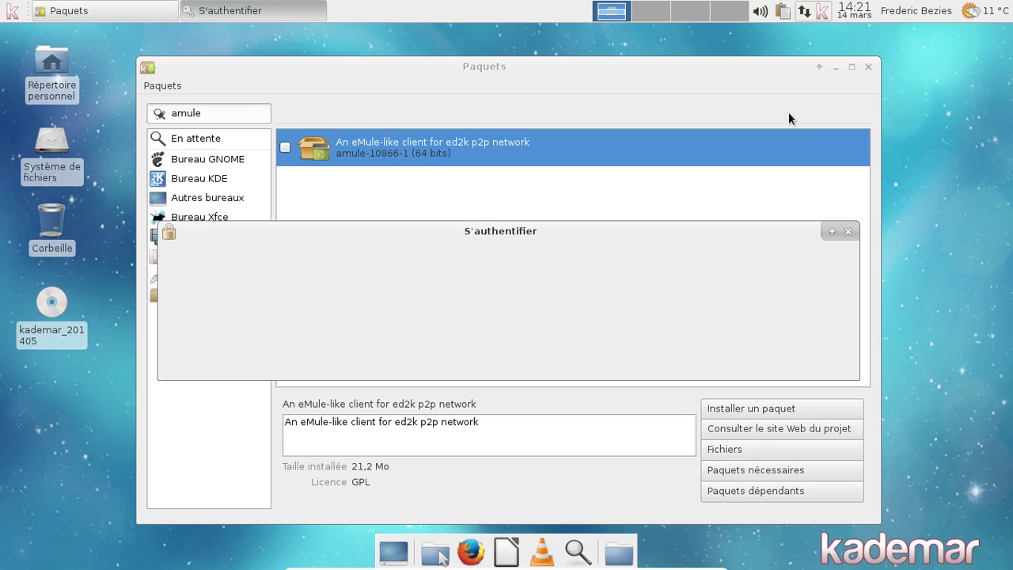
pyautogui.write('*********')
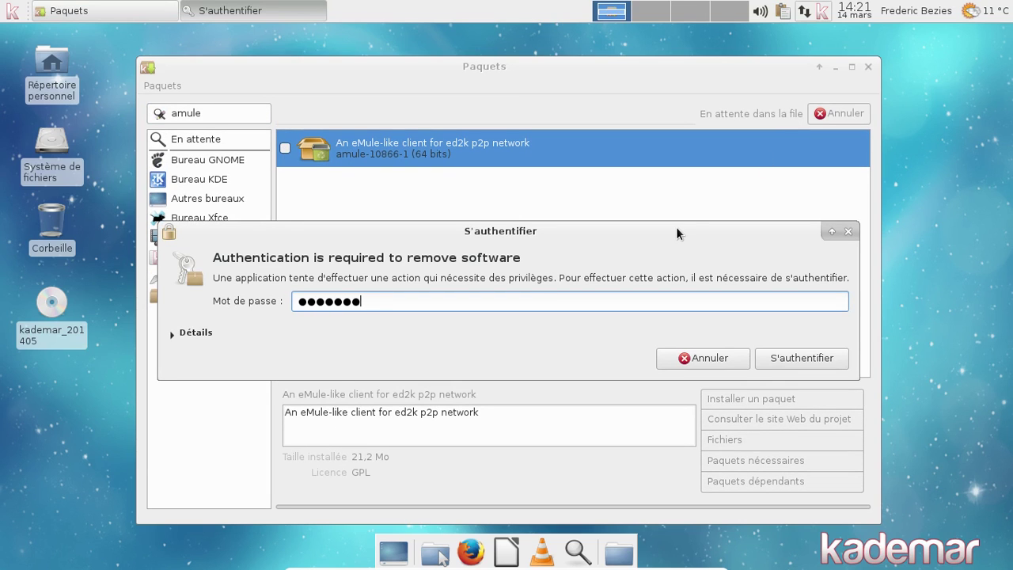
pyautogui.press('Return')
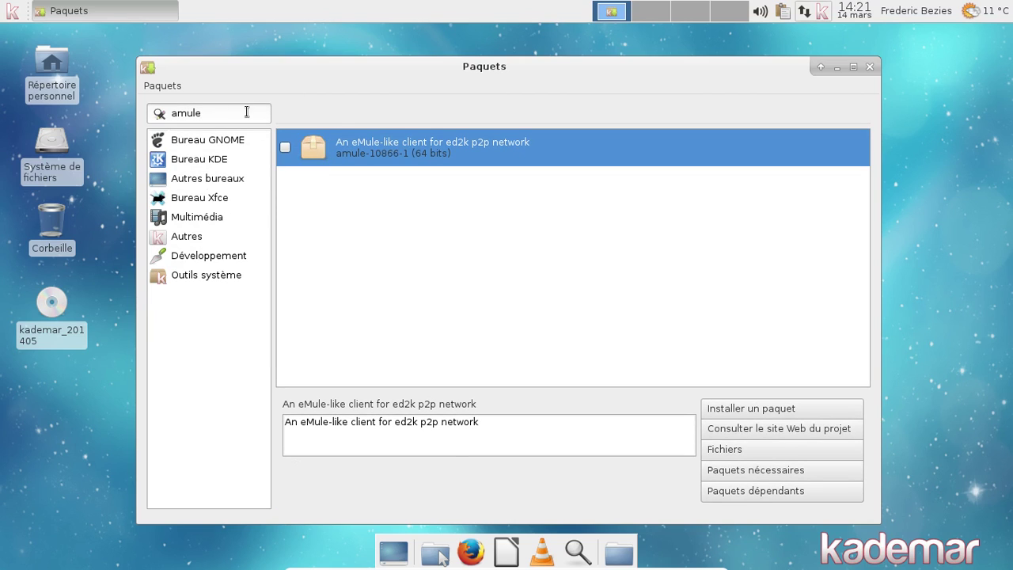
# Step: Search the packages for "amule-gui" and for "mule" to look for other aMule components
pyautogui.click(245, 113)
pyautogui.write('am')
pyautogui.press('BackSpace')
pyautogui.press('BackSpace')
pyautogui.write('amule')
pyautogui.press('BackSpace')
pyautogui.press('BackSpace')
pyautogui.press('BackSpace')
pyautogui.press('BackSpace')
pyautogui.write('mule-giui')
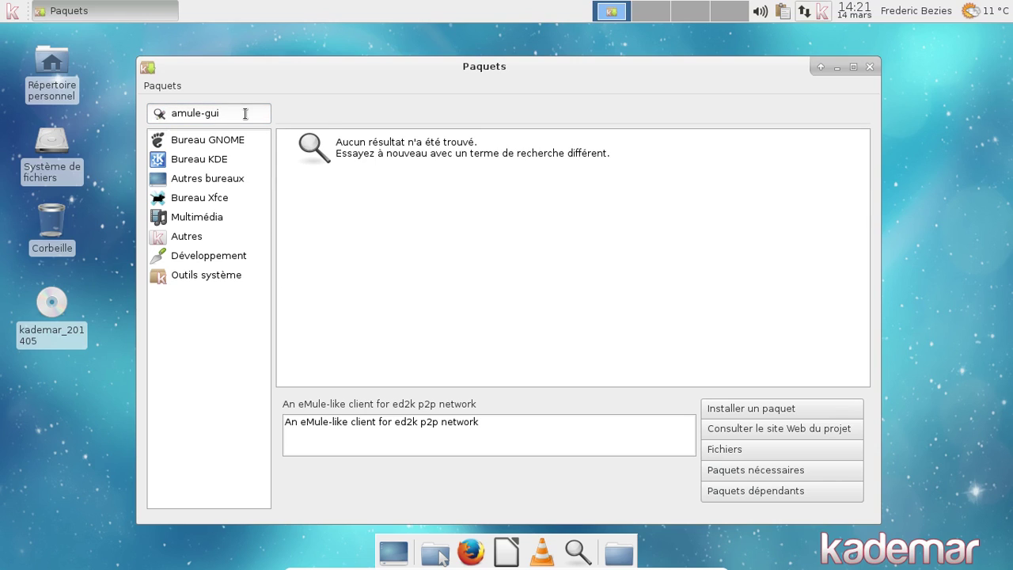
pyautogui.click(234, 114)
pyautogui.tripleClick(234, 114)
pyautogui.write('mule')
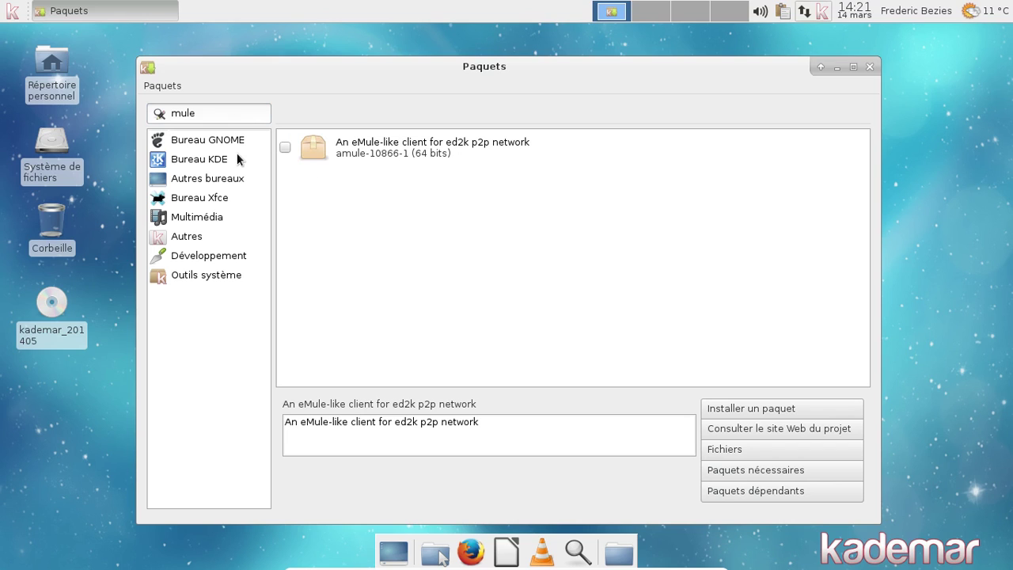
# Step: View the package manager's update, source and filter options and clear the search term
pyautogui.click(162, 86)
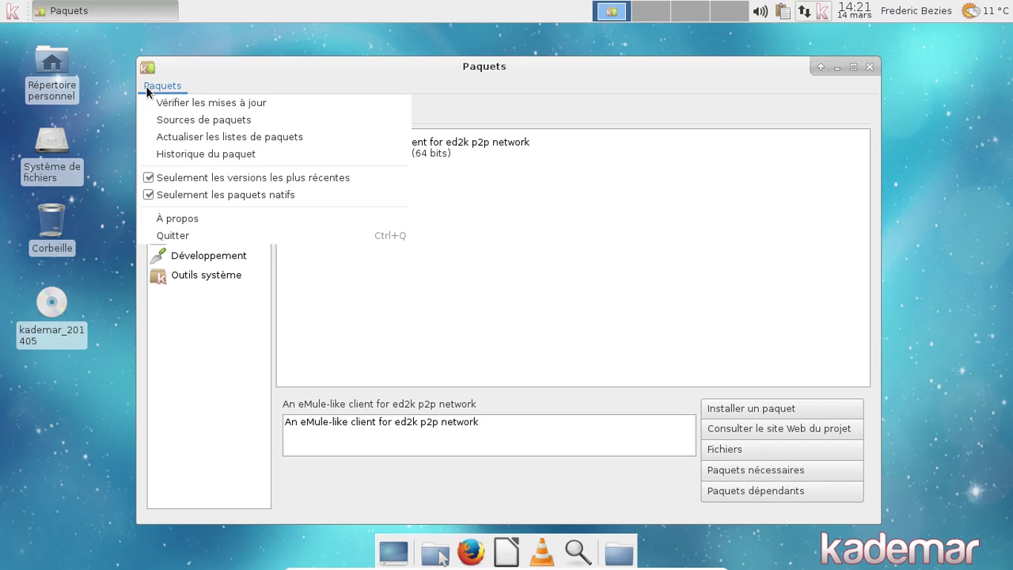
pyautogui.click(146, 86)
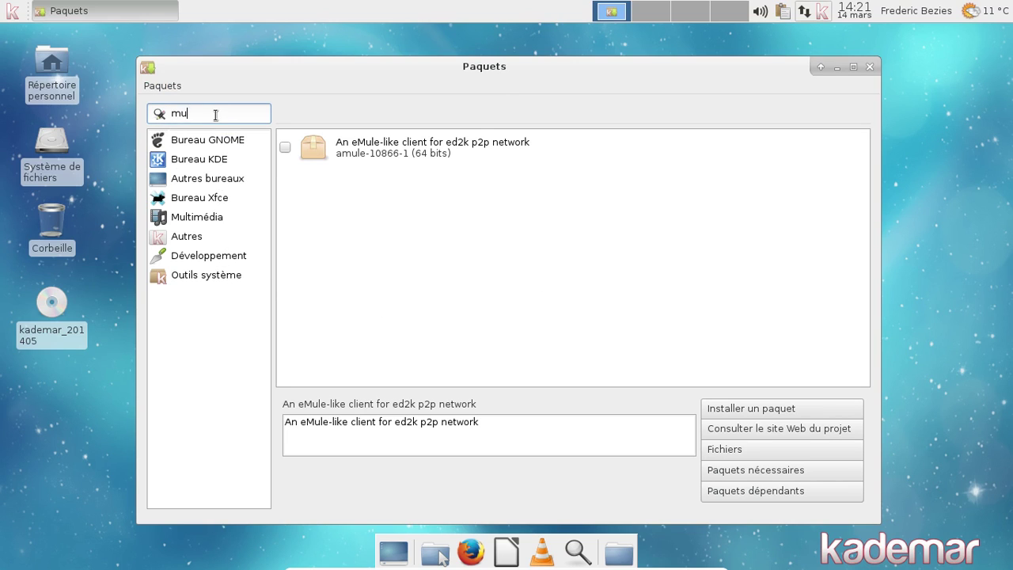
pyautogui.press('BackSpace')
pyautogui.press('BackSpace')
# Step: Review the Internet applications installed on the system and return to the package manager
pyautogui.click(20, 8)
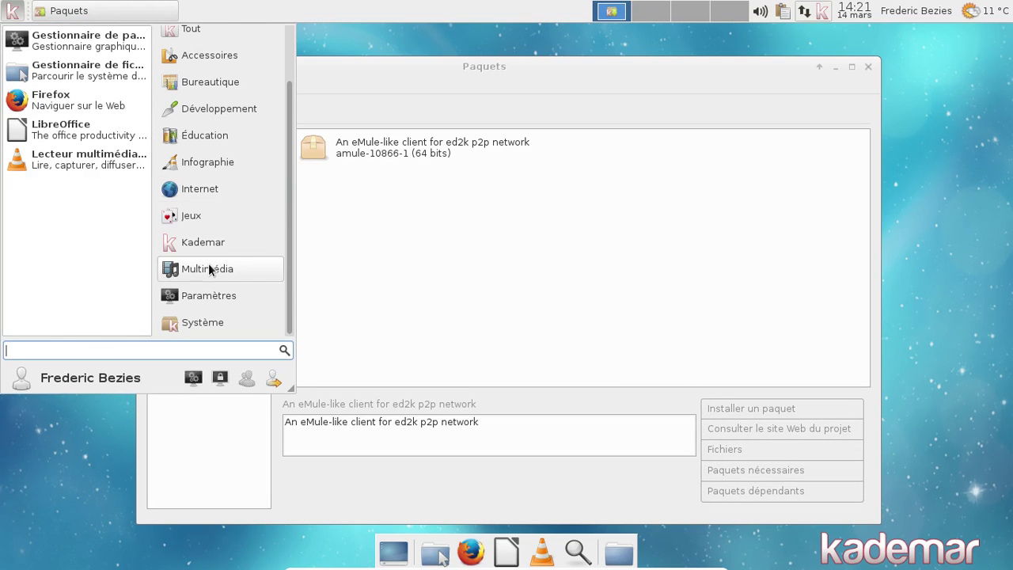
pyautogui.click(227, 186)
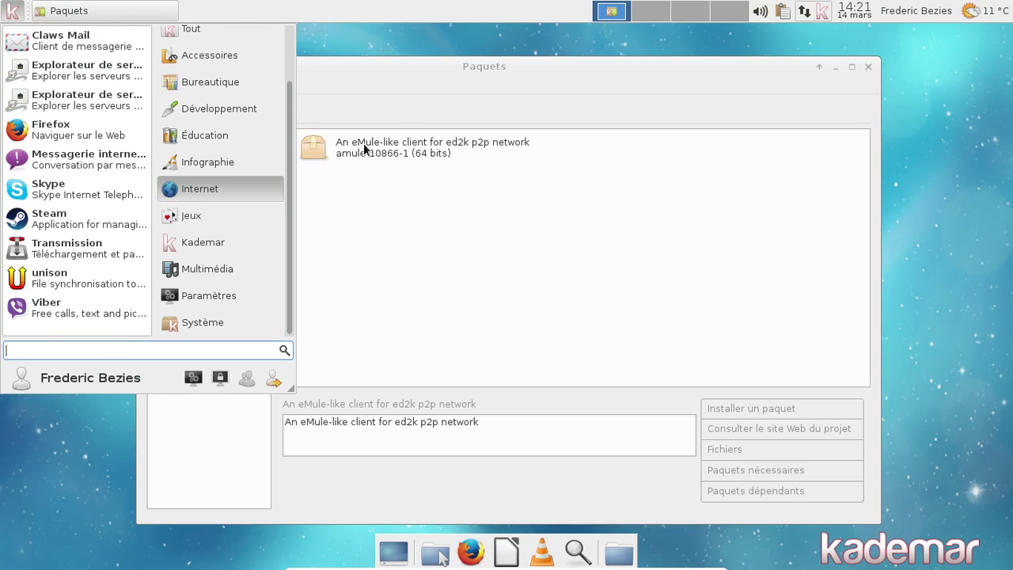
pyautogui.click(406, 90)
# Step: Search the packages for "skype" and remove the skype-4.3.0.37-3 package
pyautogui.write('skype')
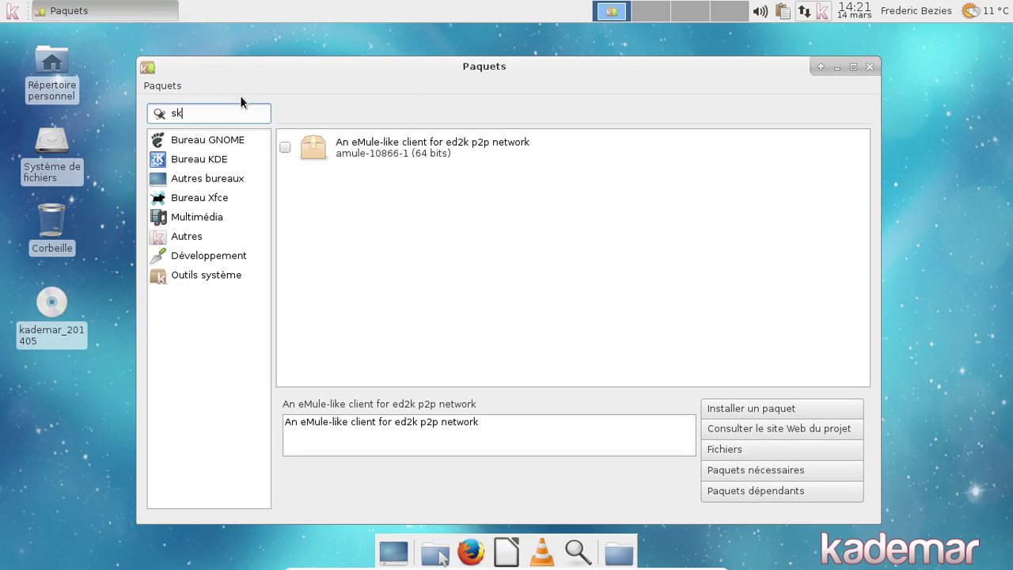
pyautogui.press('BackSpace')
pyautogui.press('BackSpace')
pyautogui.write('pe')
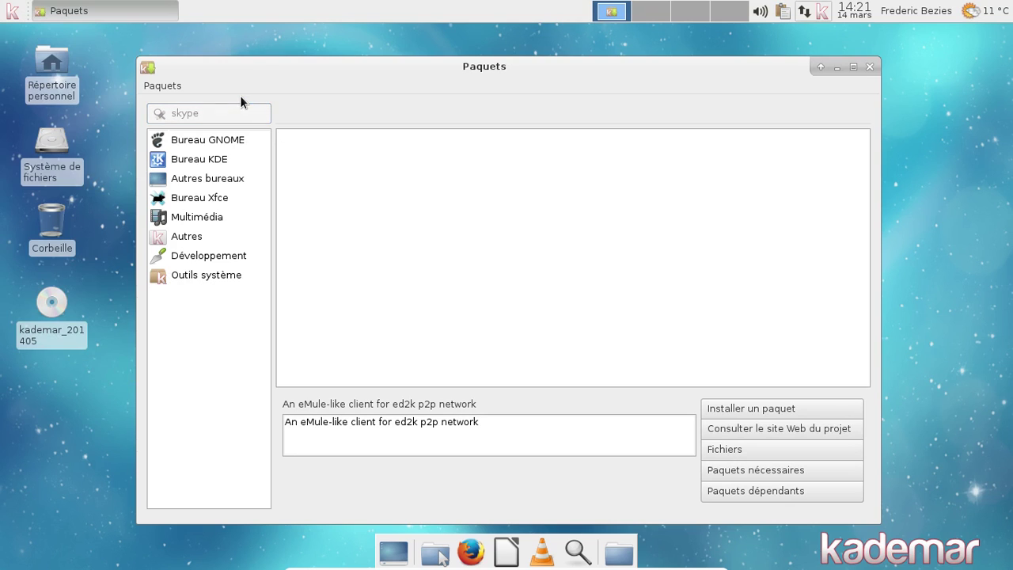
pyautogui.click(285, 148)
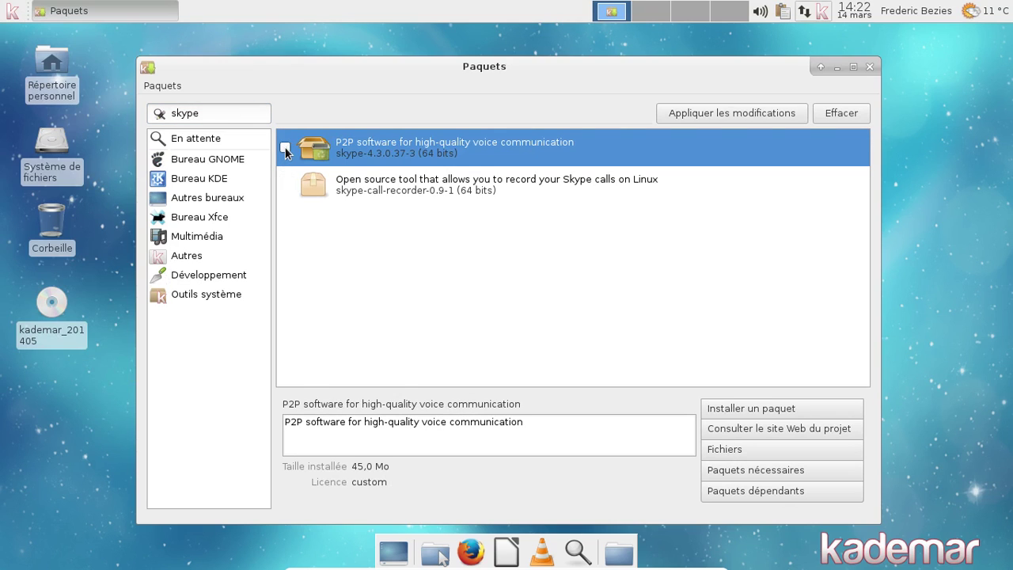
pyautogui.click(701, 119)
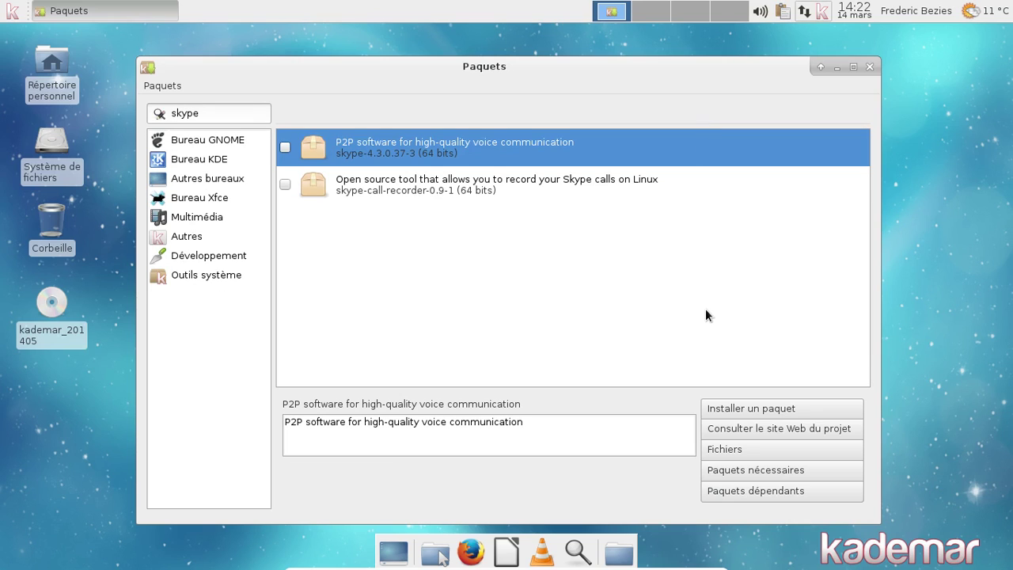
# Step: Search the packages for "steam" and remove both steam-1.0.0.49-2 and steam-session-git-59-1
pyautogui.click(206, 112)
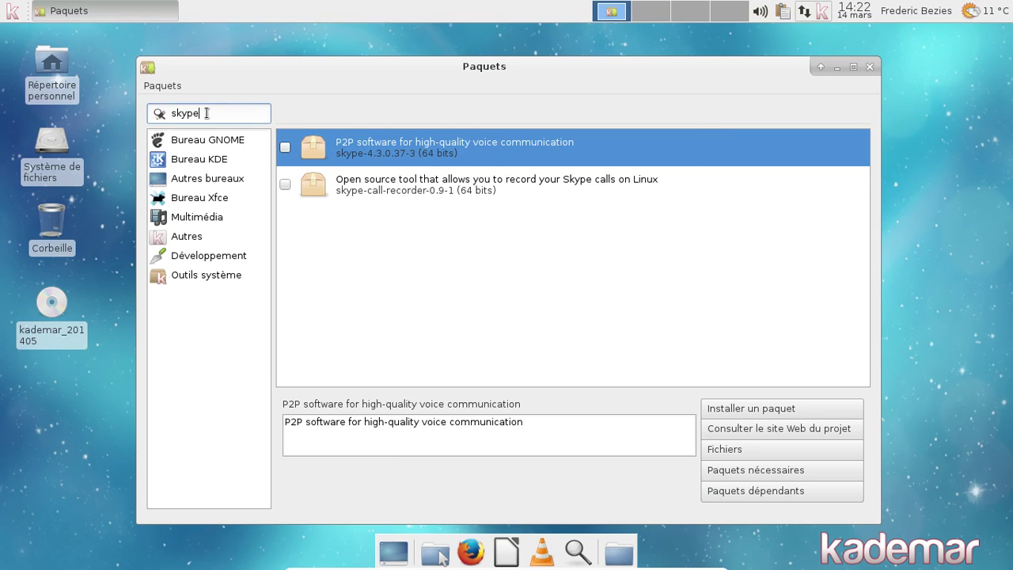
pyautogui.press('BackSpace')
pyautogui.press('BackSpace')
pyautogui.press('BackSpace')
pyautogui.press('BackSpace')
pyautogui.write('team')
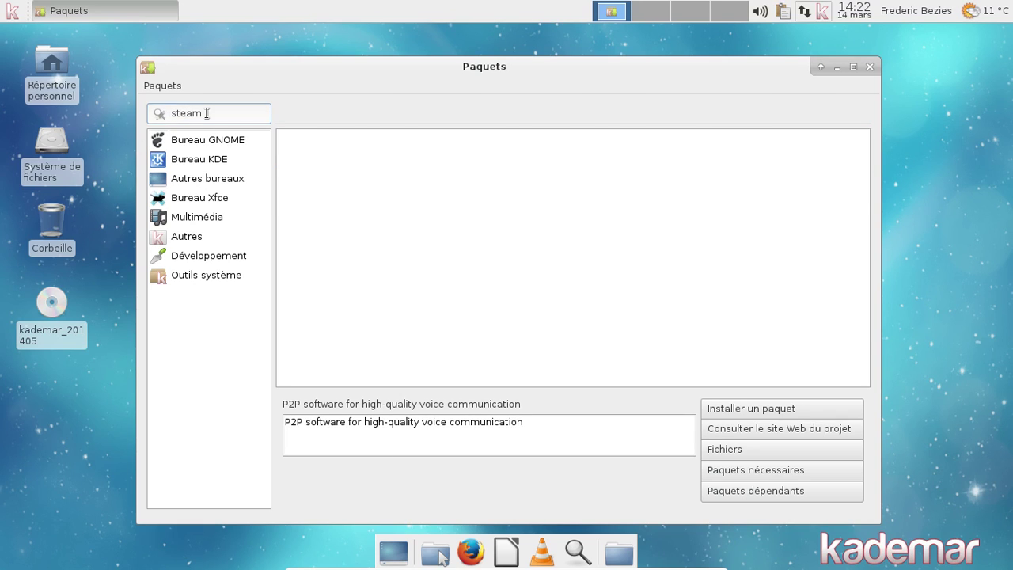
pyautogui.click(285, 185)
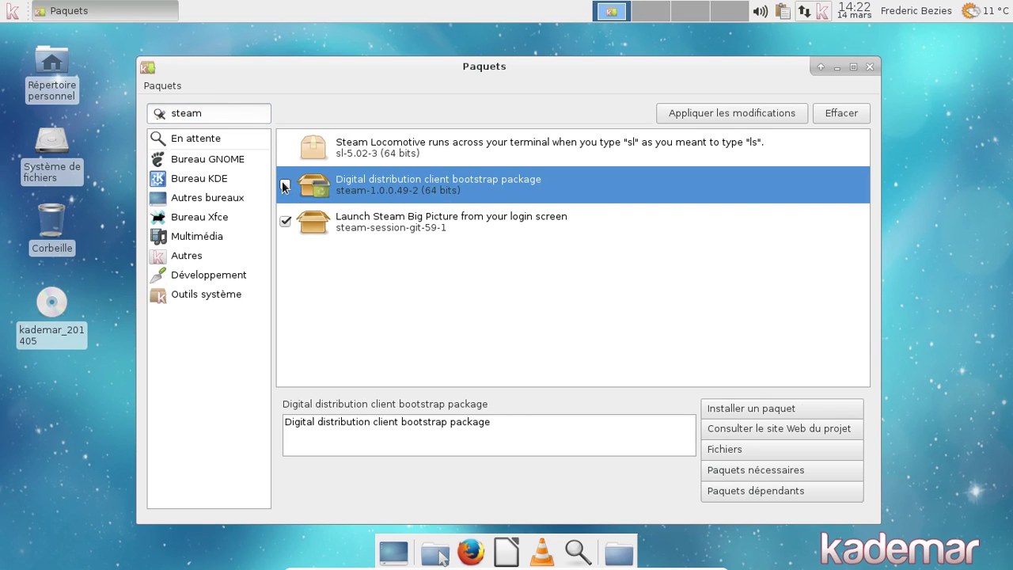
pyautogui.click(286, 224)
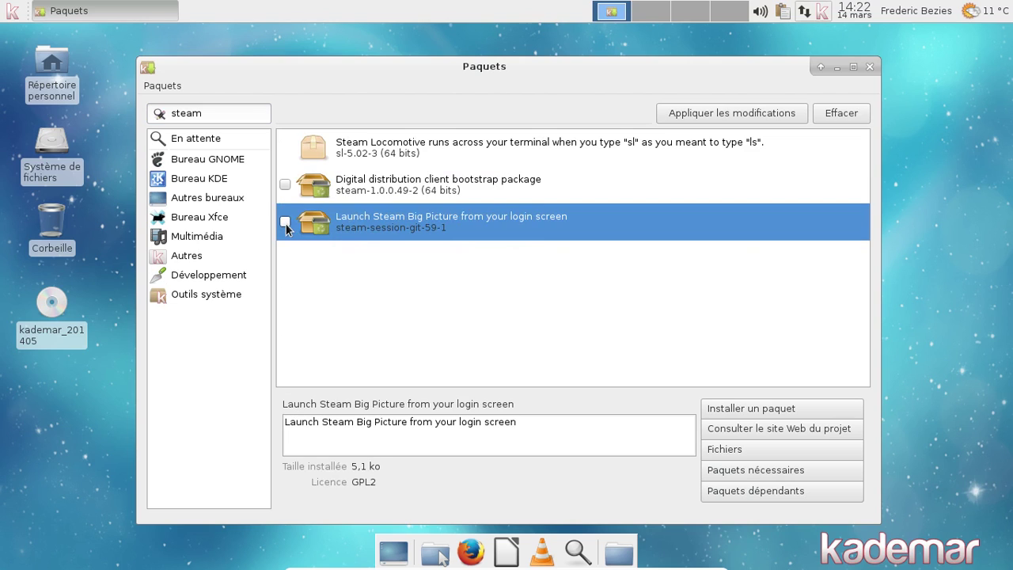
pyautogui.click(756, 106)
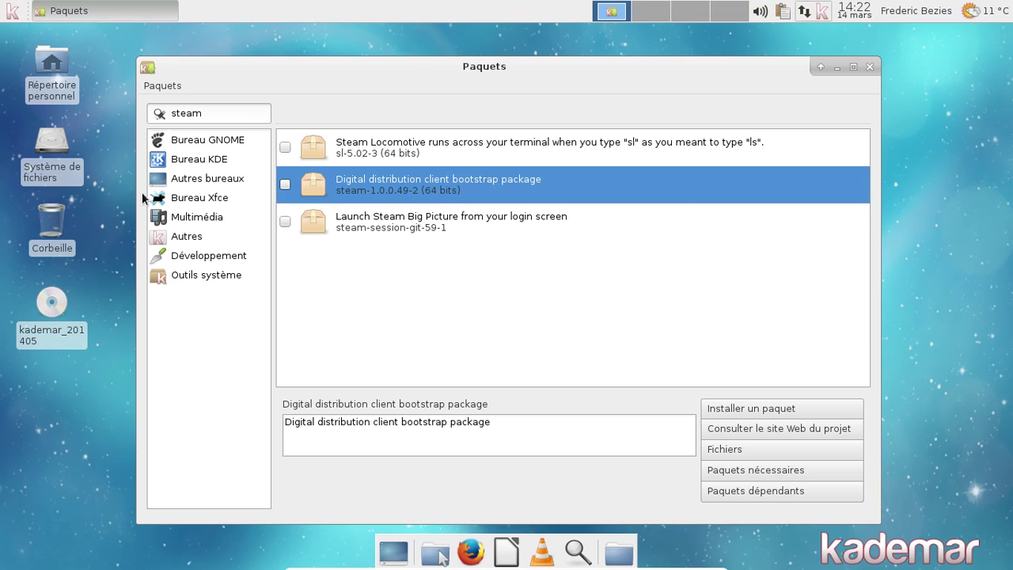
# Step: Open the Xfce terminal, move its window over the package manager and check disk usage with "df -h"
pyautogui.click(13, 11)
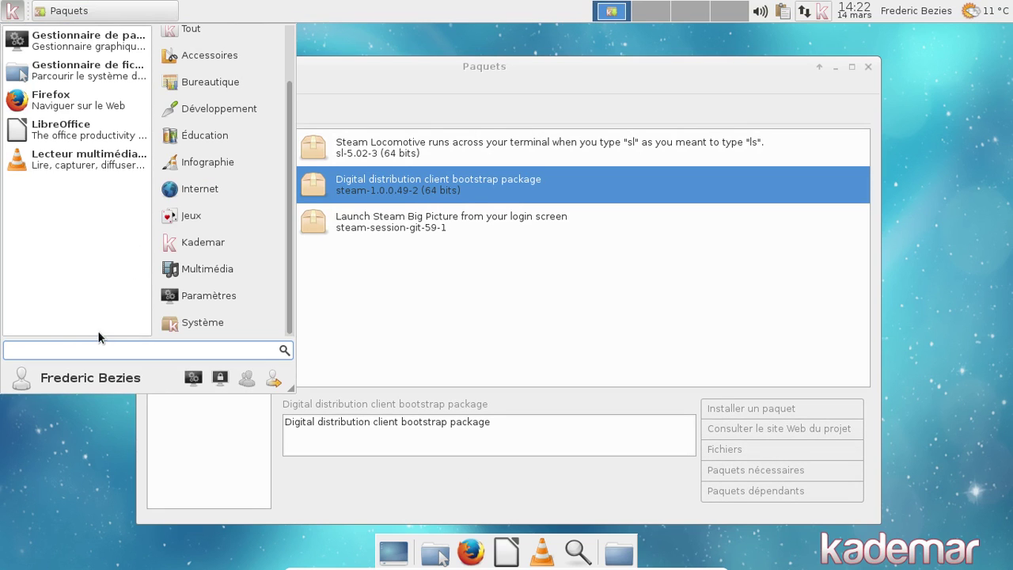
pyautogui.write('terminal')
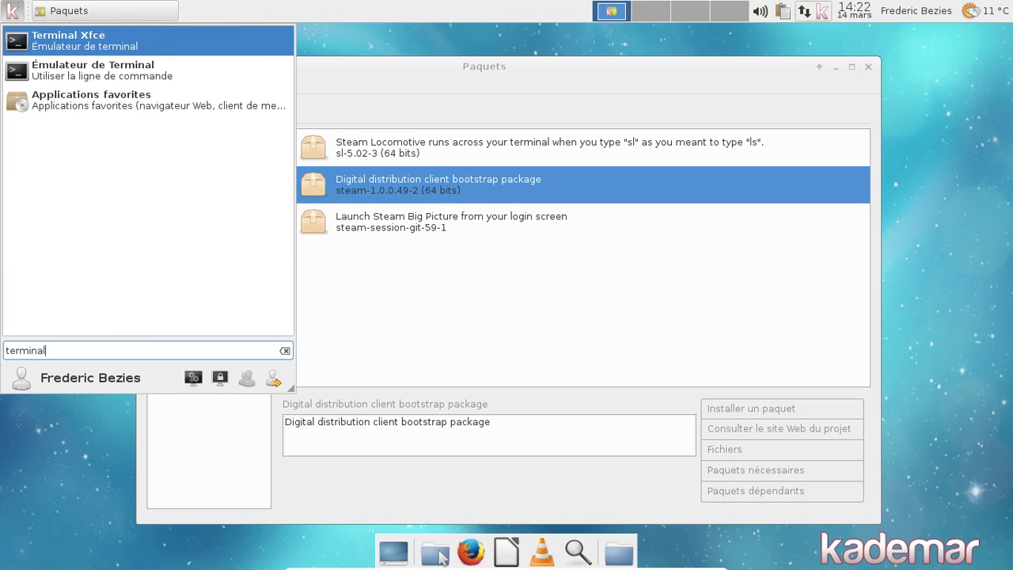
pyautogui.press('Return')
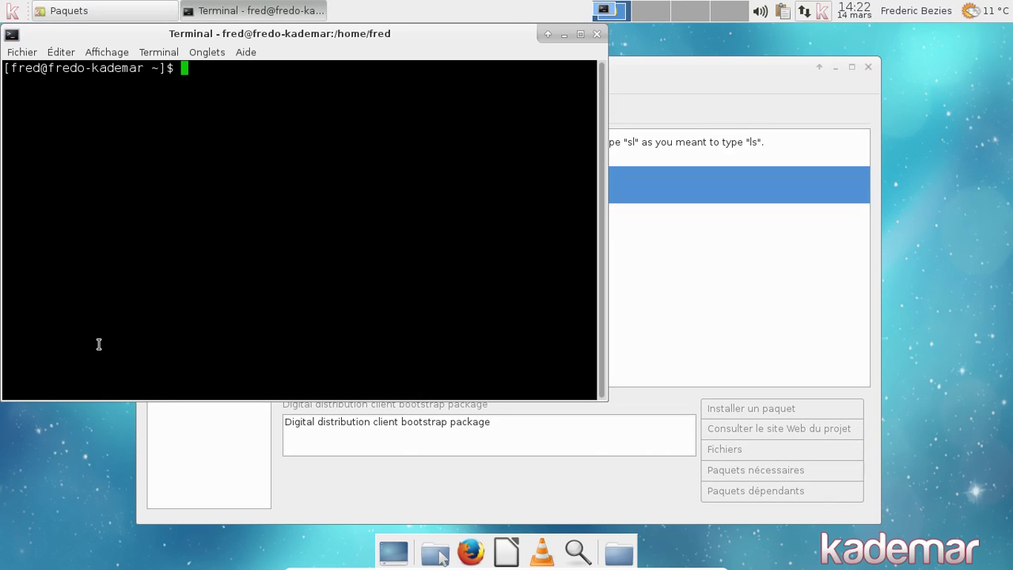
pyautogui.moveTo(269, 34); pyautogui.dragTo(486, 141)
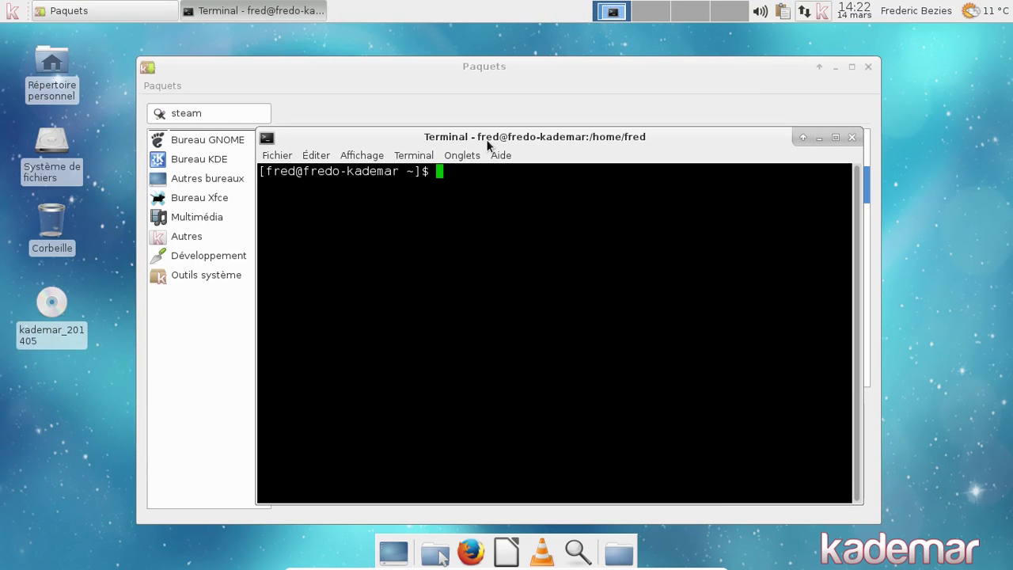
pyautogui.write('df -h')
pyautogui.press('Return')
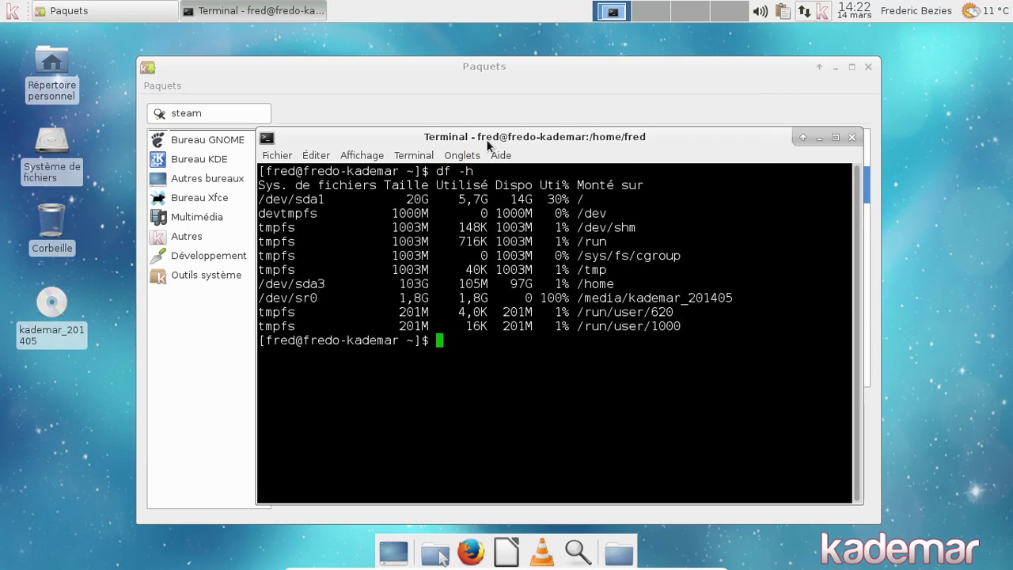
# Step: Review the installed applications in the Internet, games, Kademar, multimedia, settings and accessories categories, and return to the terminal
pyautogui.click(13, 10)
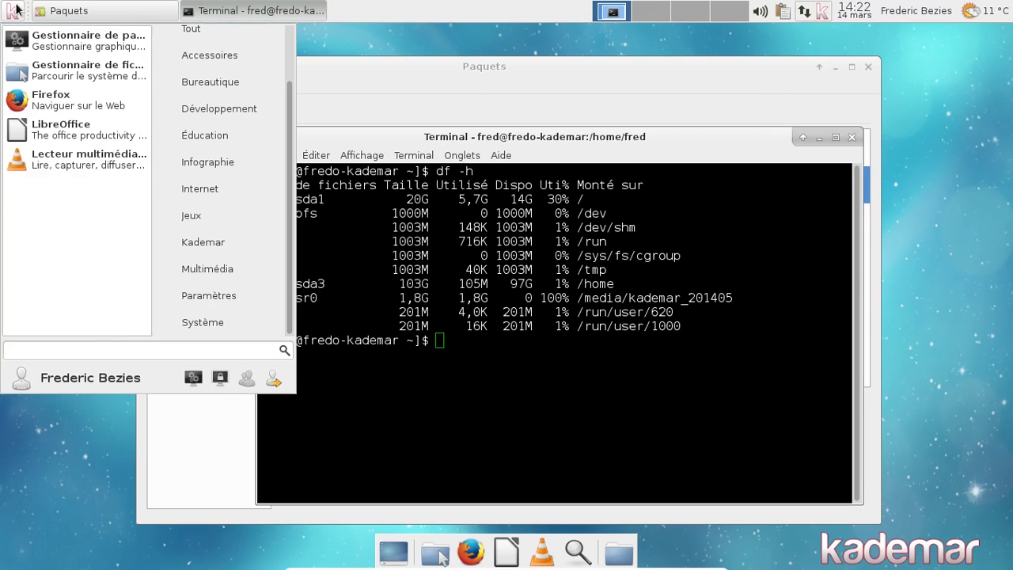
pyautogui.click(208, 194)
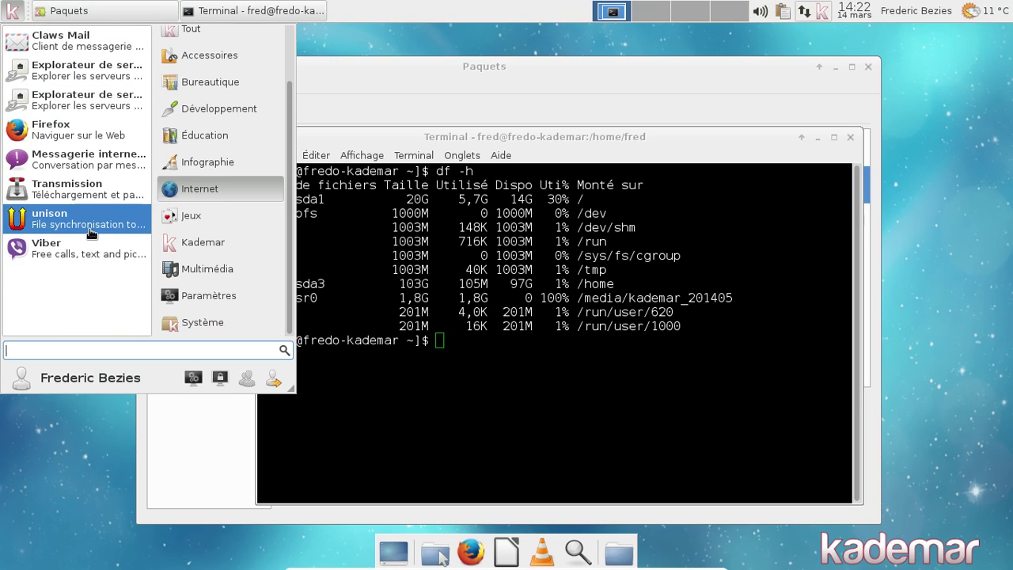
pyautogui.click(203, 210)
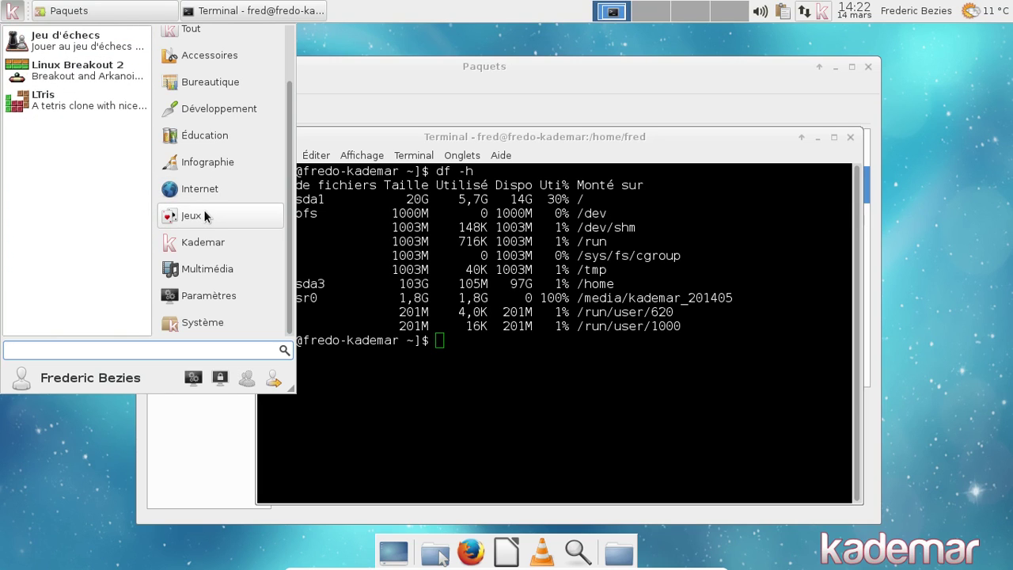
pyautogui.click(201, 242)
pyautogui.click(198, 269)
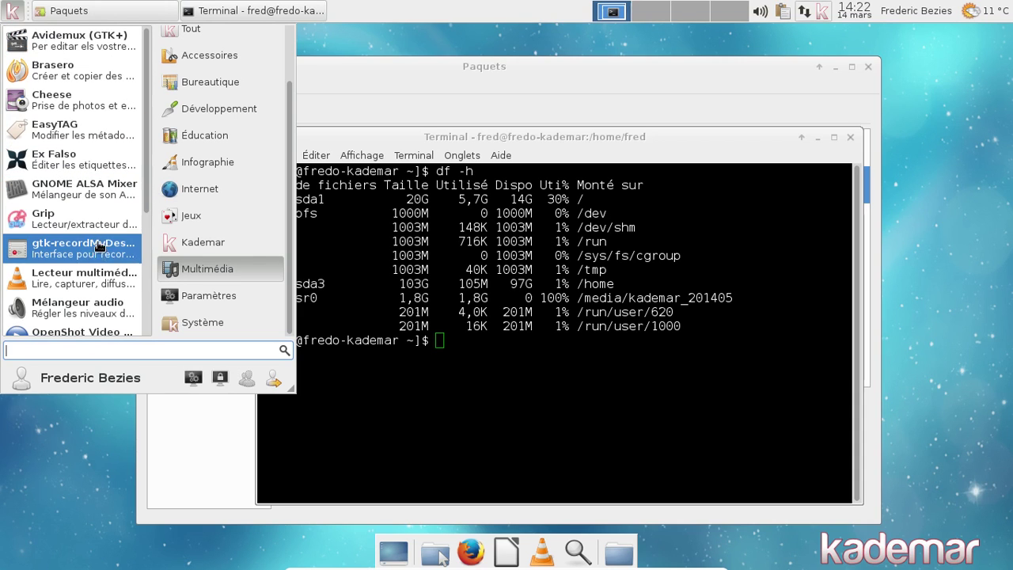
pyautogui.scroll(-1, 129, 240)
pyautogui.scroll(-2, 129, 239)
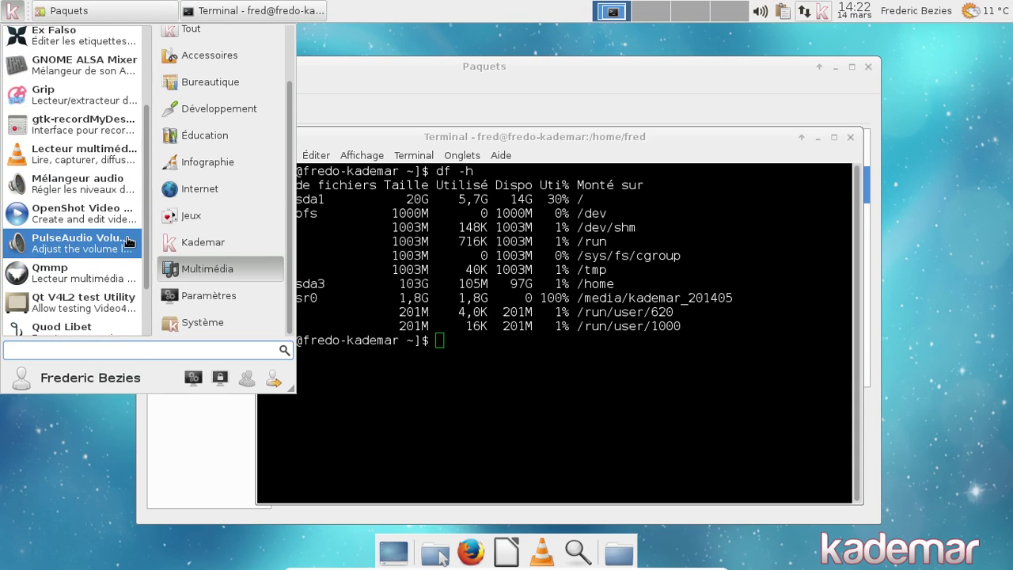
pyautogui.scroll(-2, 129, 240)
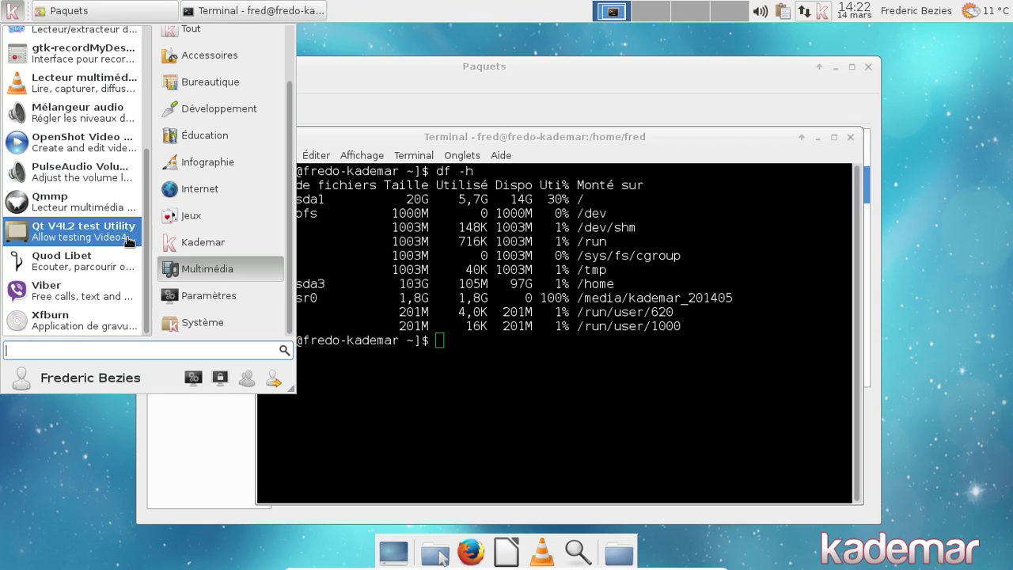
pyautogui.click(200, 286)
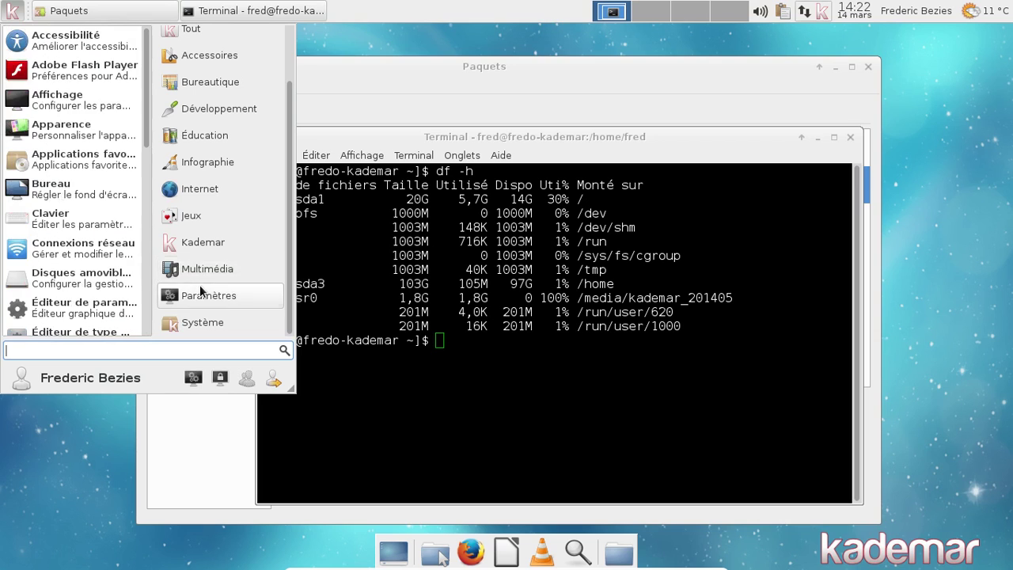
pyautogui.click(196, 61)
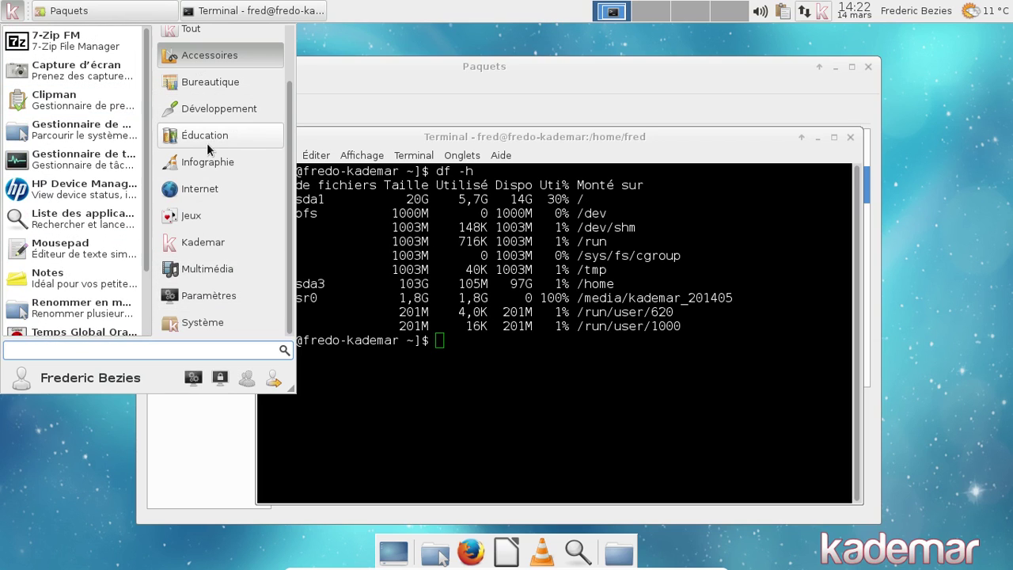
pyautogui.click(446, 136)
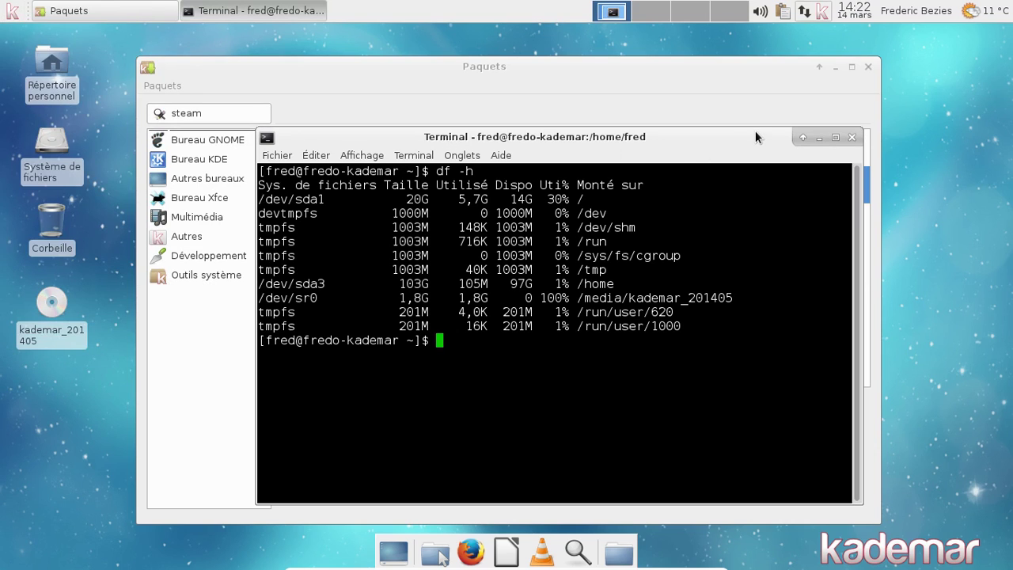
# Step: Search the packages for "flash" and remove flashplugin-11.2.202.442-1 and lib32-flashplugin-11.2.202.442-1
pyautogui.click(666, 69)
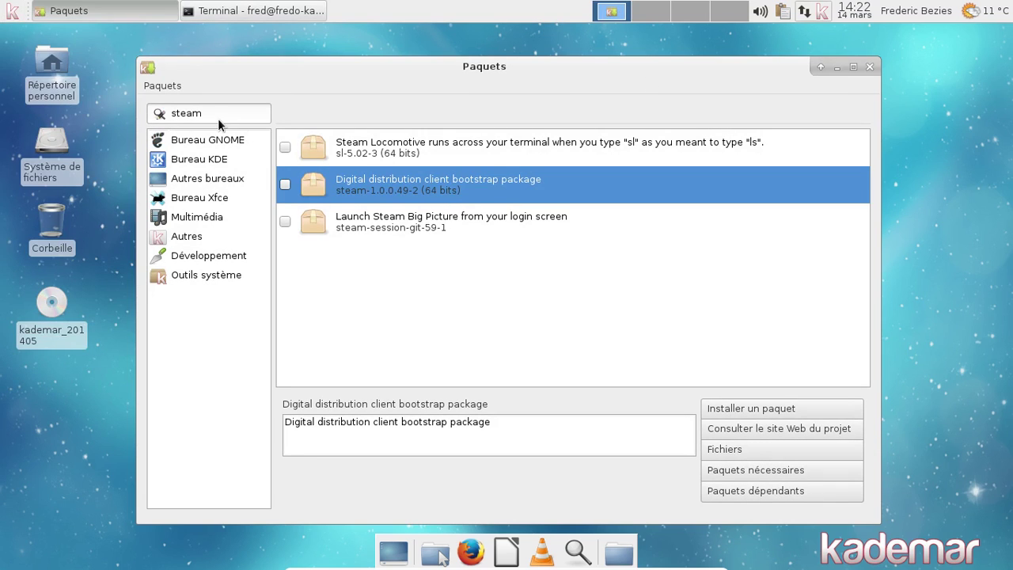
pyautogui.click(218, 117)
pyautogui.doubleClick(215, 118)
pyautogui.write('flash')
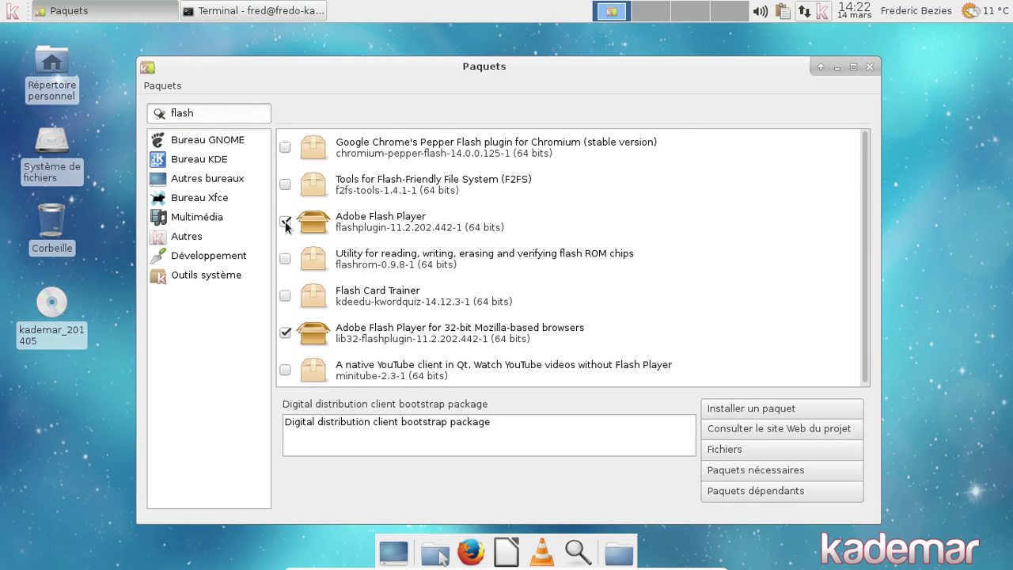
pyautogui.click(285, 221)
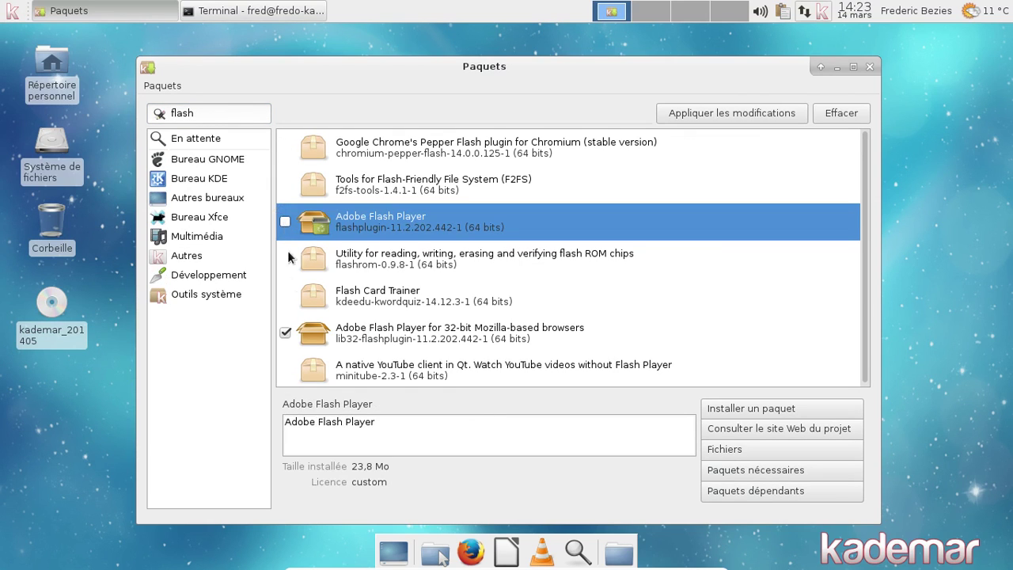
pyautogui.click(285, 333)
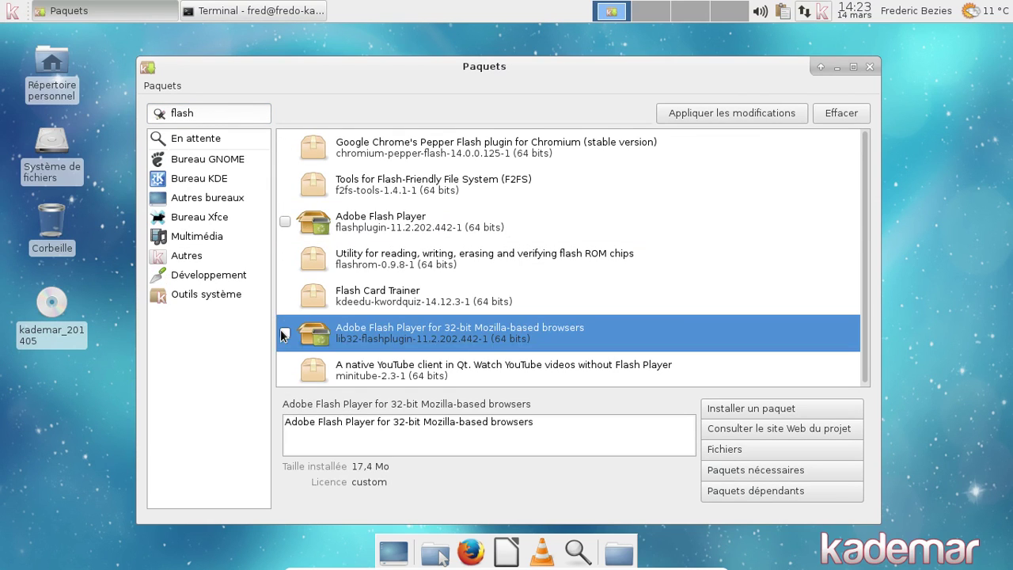
pyautogui.click(754, 115)
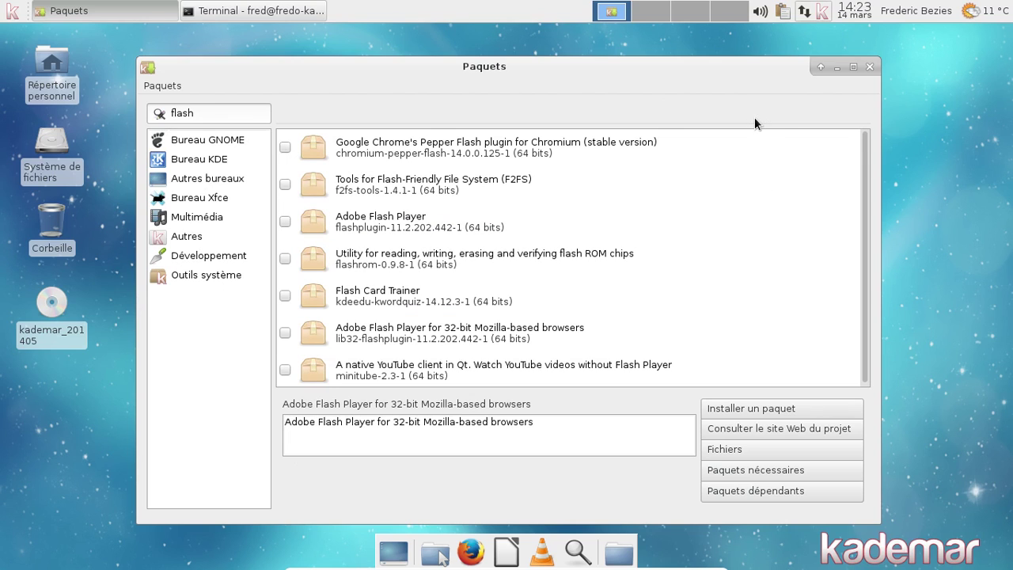
# Step: Close the package manager and run "df -h" again in the terminal
pyautogui.click(870, 69)
pyautogui.press('Up')
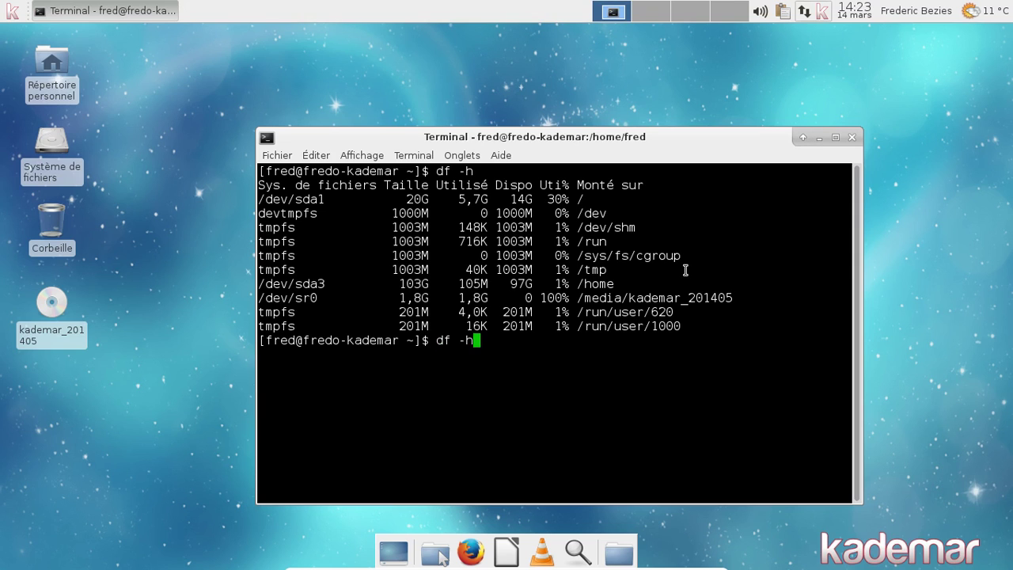
pyautogui.press('Return')
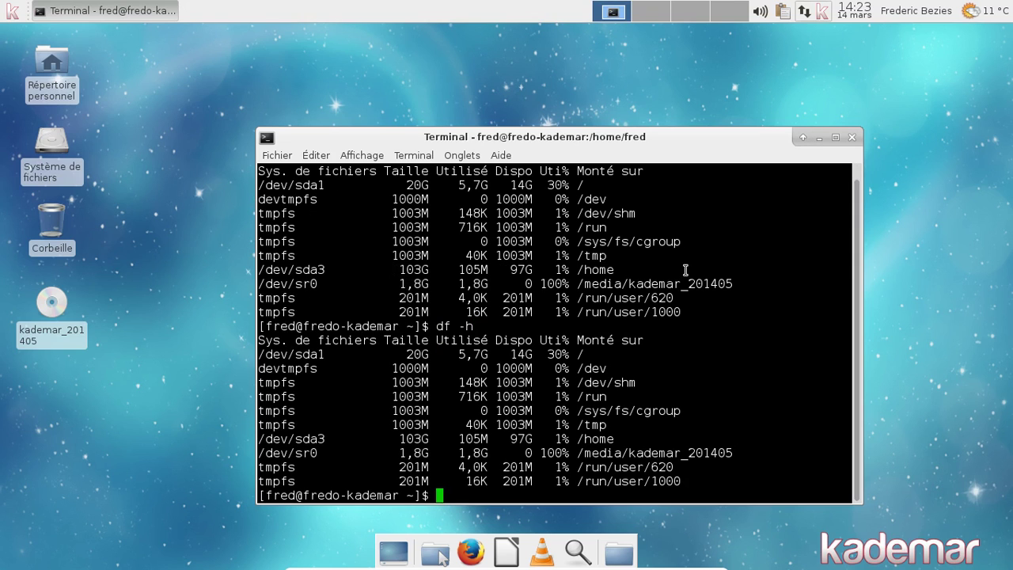
# Step: Run "sudo pacman -Scc" with the root password and agree to delete all cached package files and unused repositories
pyautogui.write('sudo pacman -Scc')
pyautogui.press('Return')
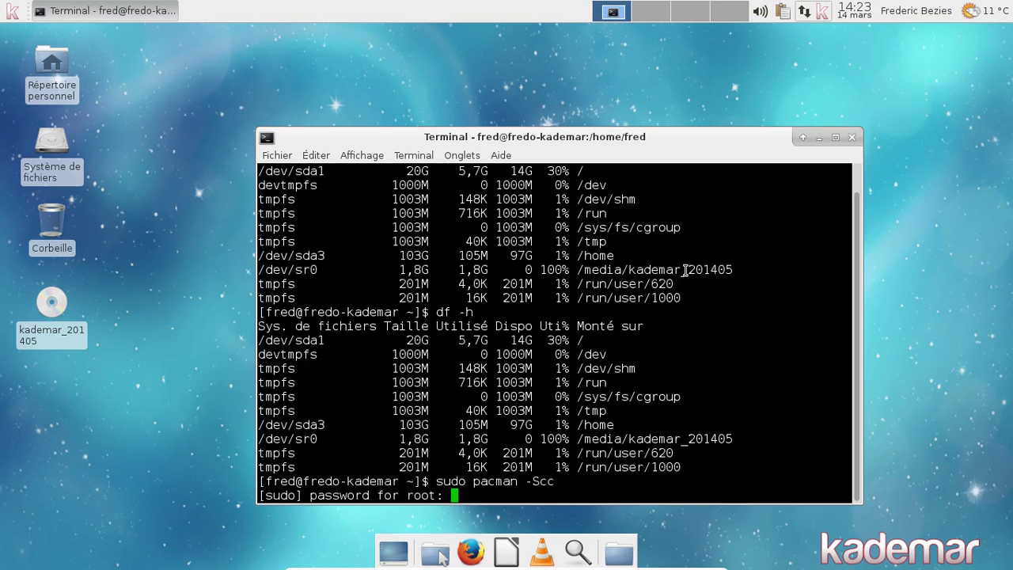
pyautogui.press('Return')
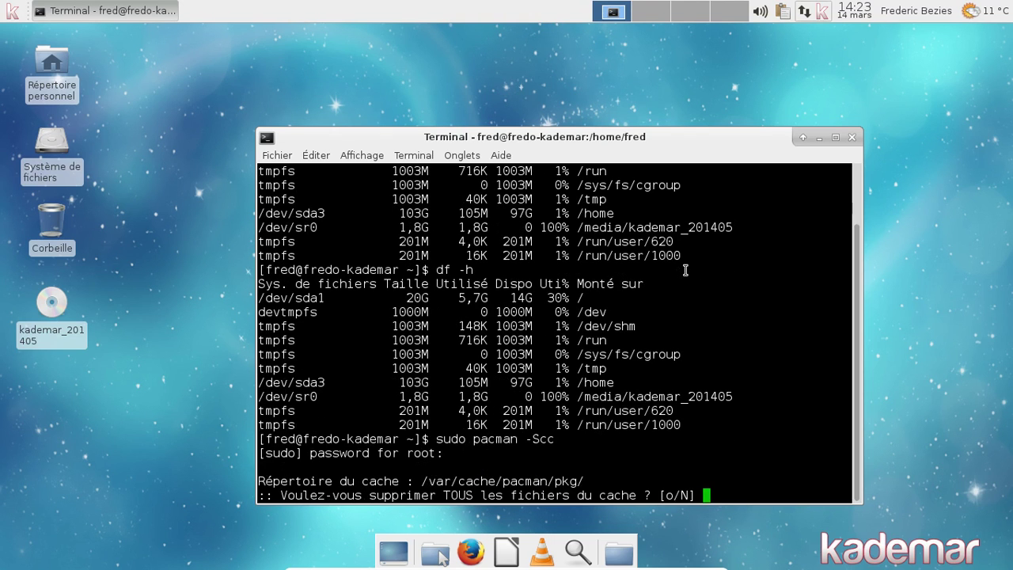
pyautogui.write('o')
pyautogui.press('Return')
pyautogui.write('o')
pyautogui.press('Return')
# Step: Check the disk usage after the cache cleanup with "df -h" and close the terminal
pyautogui.write('df -h')
pyautogui.press('Return')
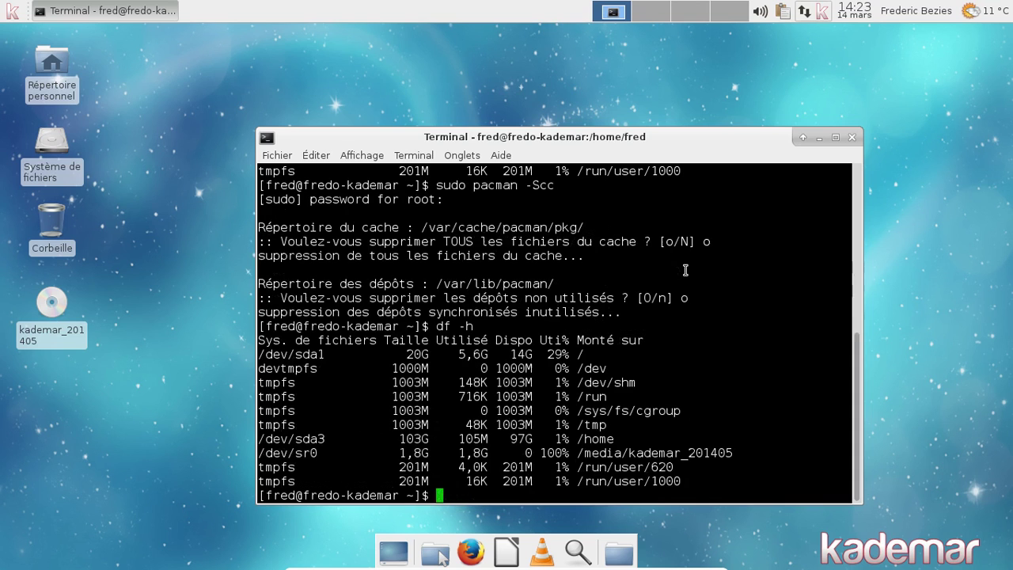
pyautogui.click(846, 141)
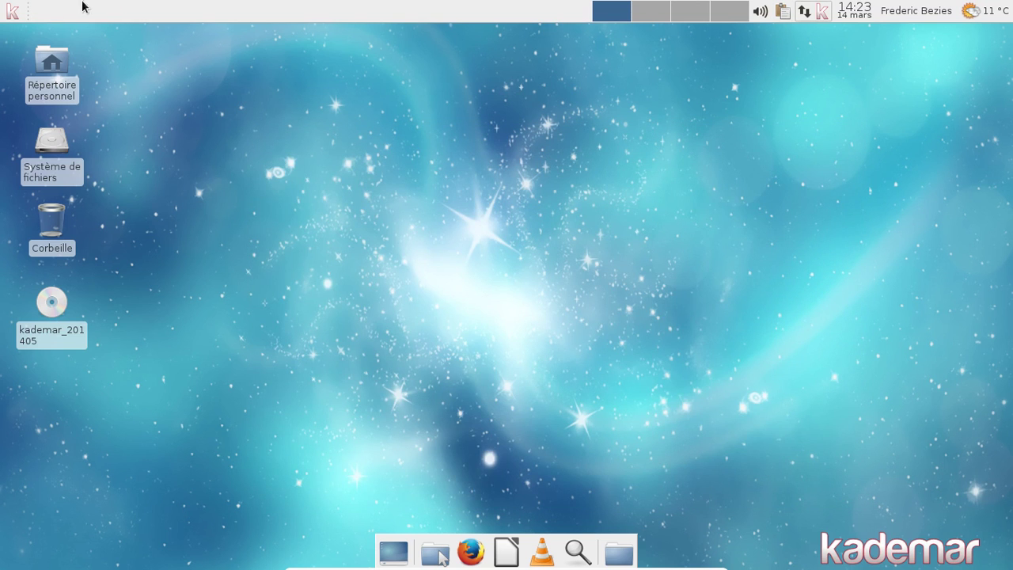
# Step: Review the office applications installed on the system and close the application list
pyautogui.click(10, 12)
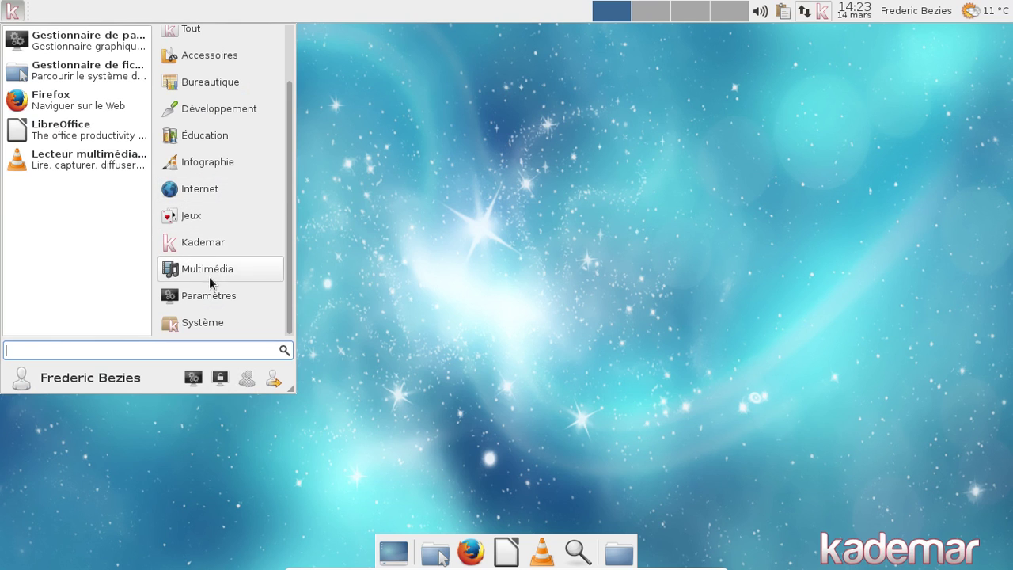
pyautogui.click(206, 86)
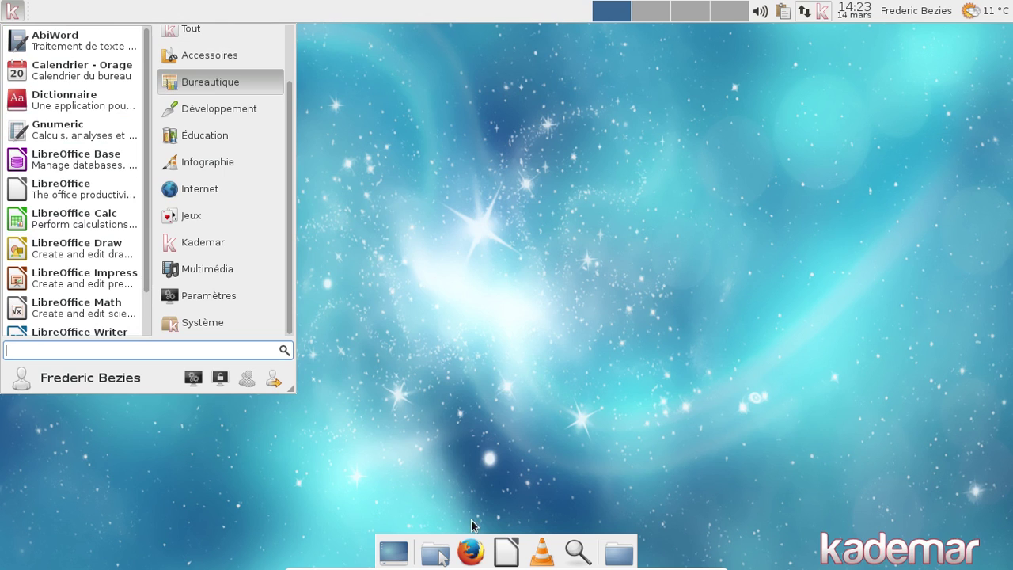
pyautogui.click(12, 11)
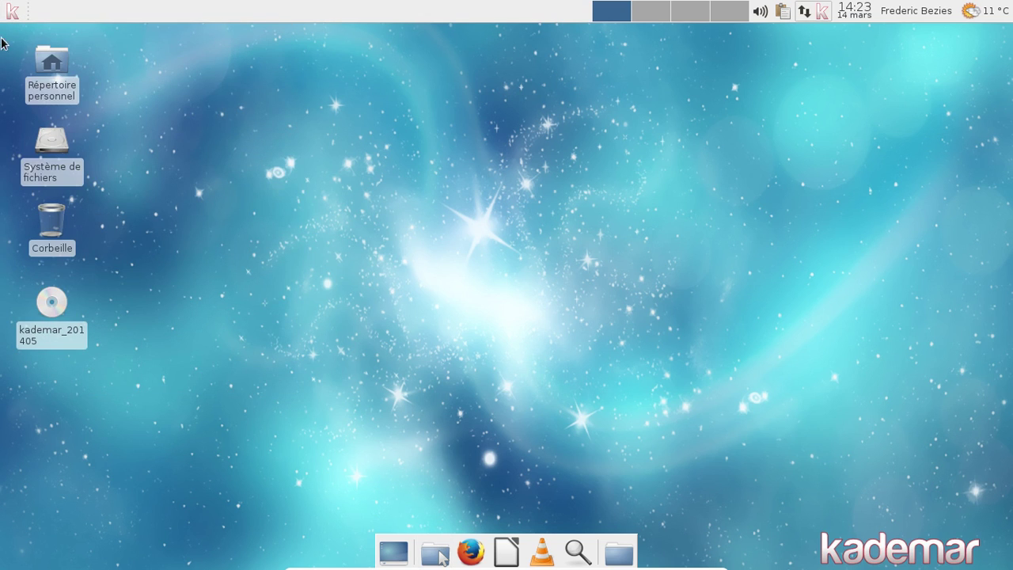
# Step: Open a new Xfce terminal and move its window to the middle of the desktop
pyautogui.click(11, 16)
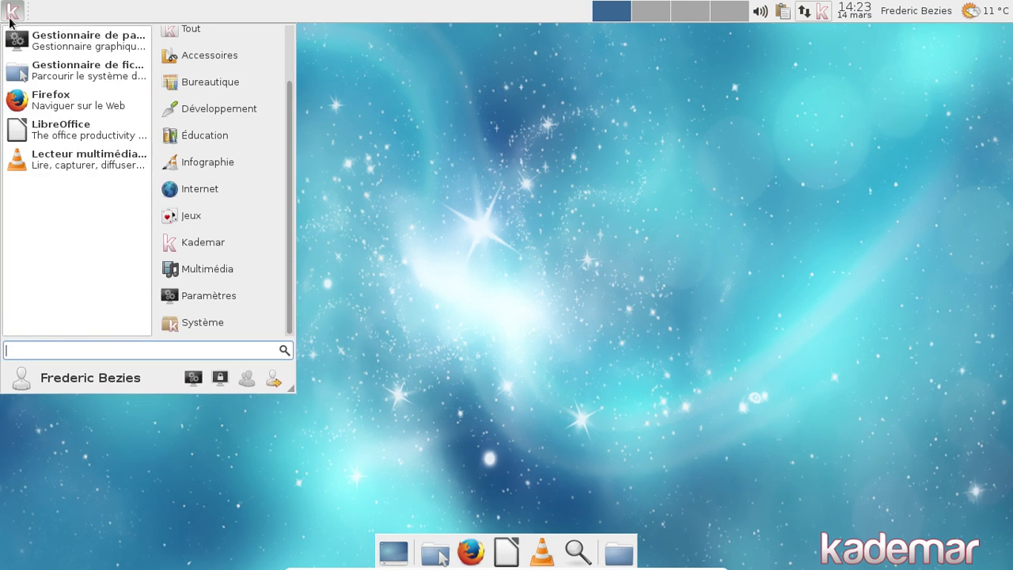
pyautogui.write('terminal')
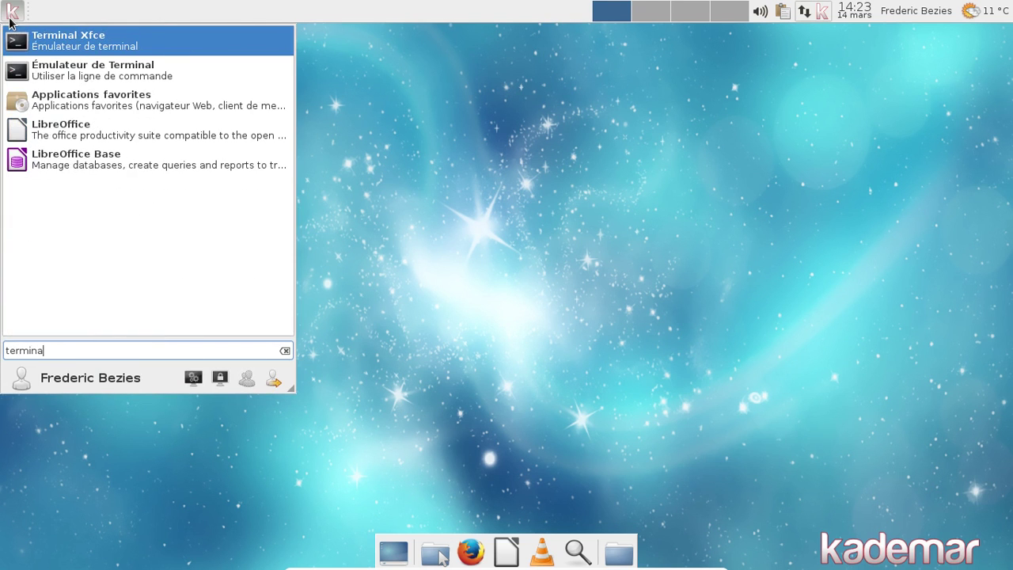
pyautogui.press('Return')
pyautogui.moveTo(266, 35); pyautogui.dragTo(467, 95)
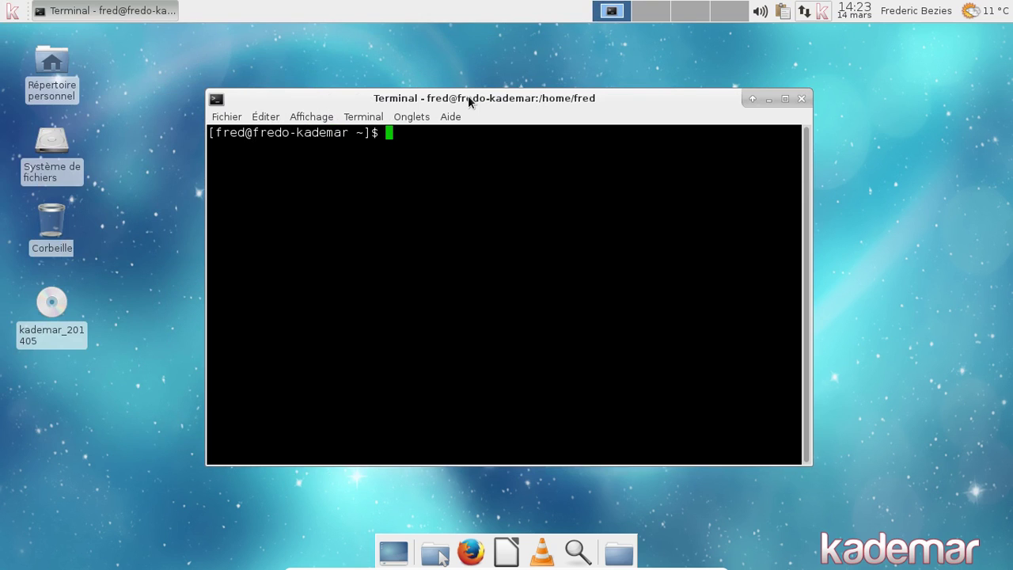
# Step: Remove AbiWord and Gnumeric with "sudo pacman -Rcs abiword gnumeric", entering the root password and confirming the uninstallation
pyautogui.write('sudo pacman -R')
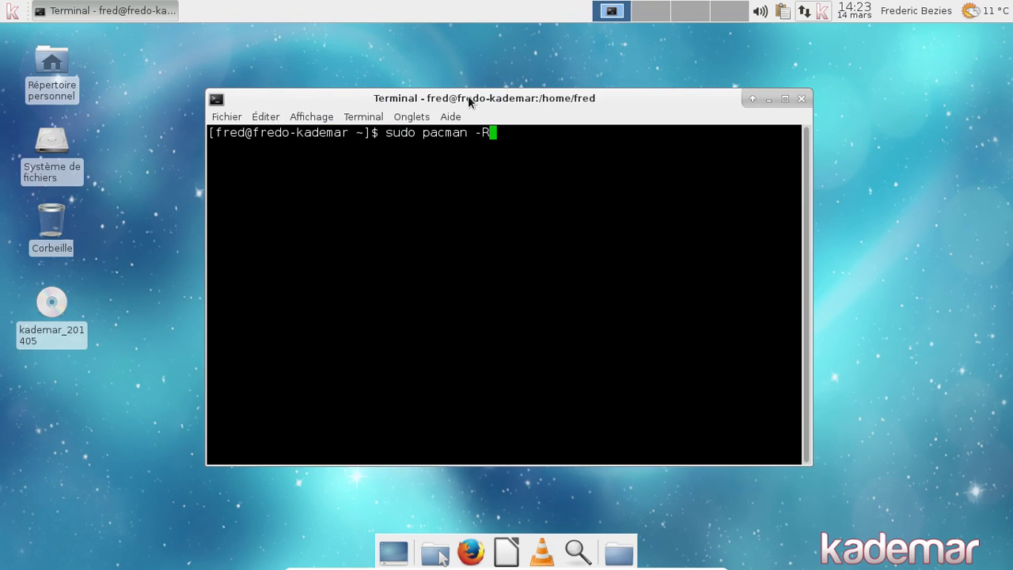
pyautogui.write('cs abiword ')
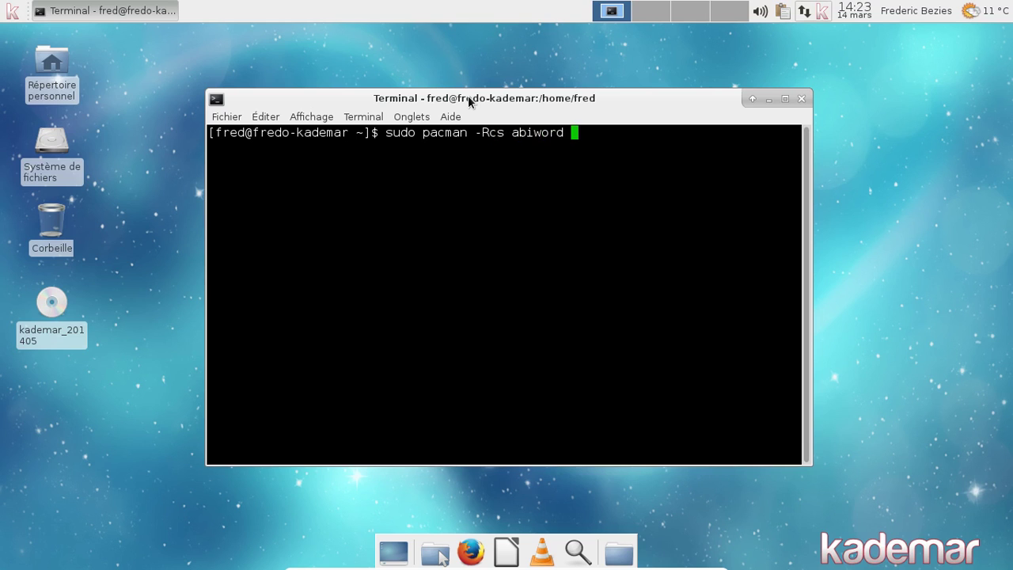
pyautogui.write('gnumeric')
pyautogui.press('Return')
pyautogui.press('Return')
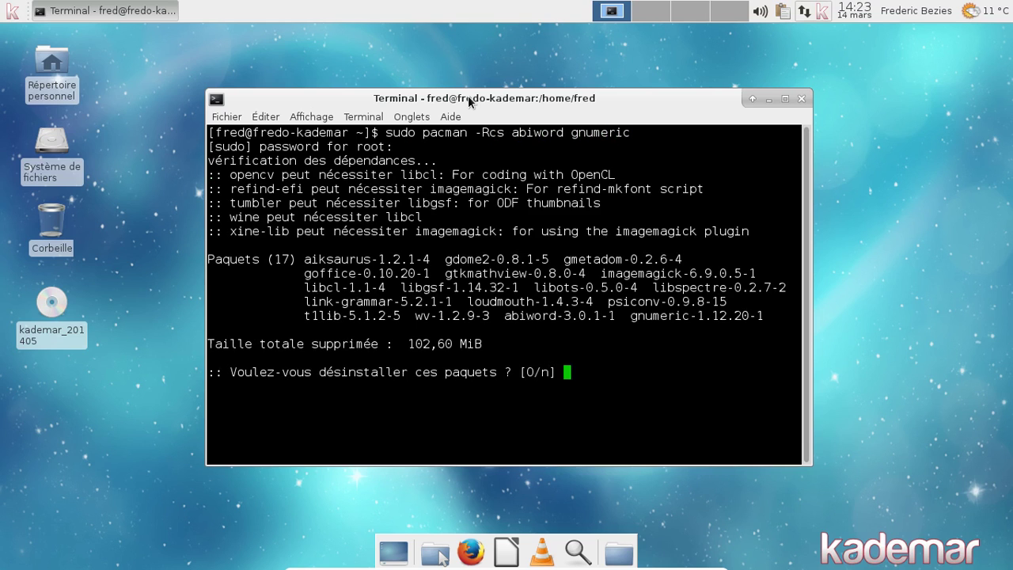
pyautogui.press('Return')
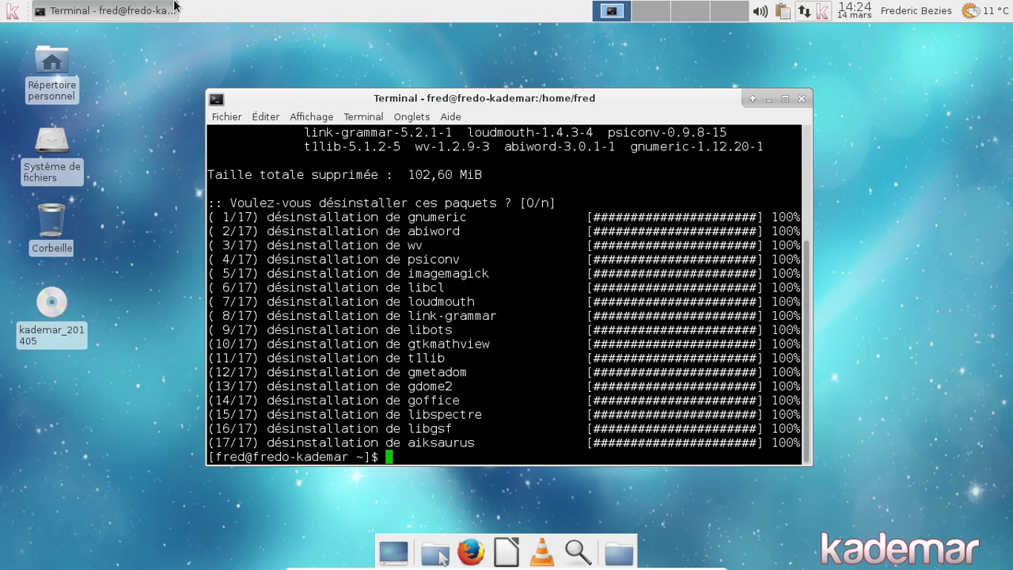
# Step: Review the installed education, graphics, internet, Kademar and multimedia applications, and close the application list
pyautogui.click(14, 16)
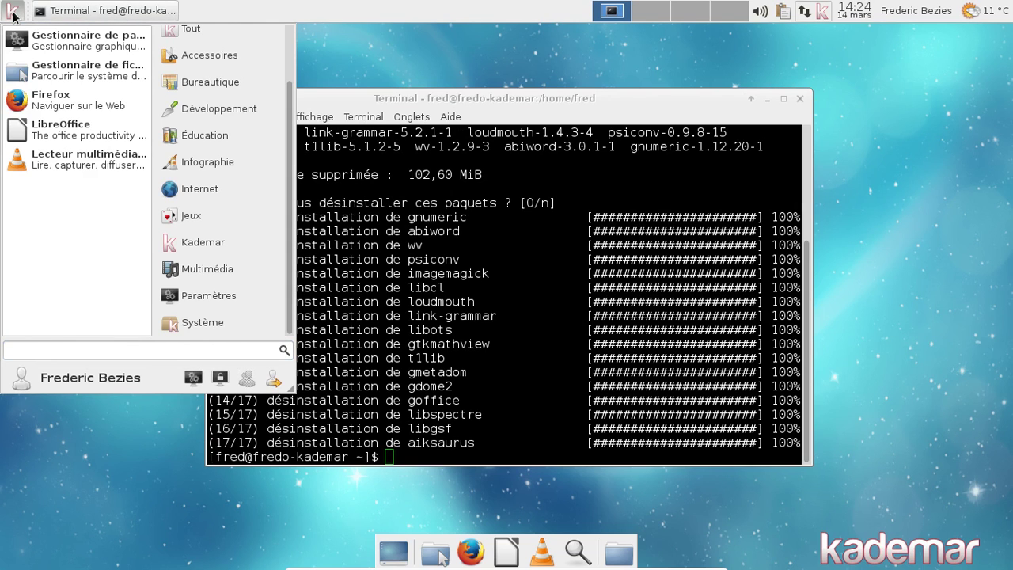
pyautogui.moveTo(175, 93)
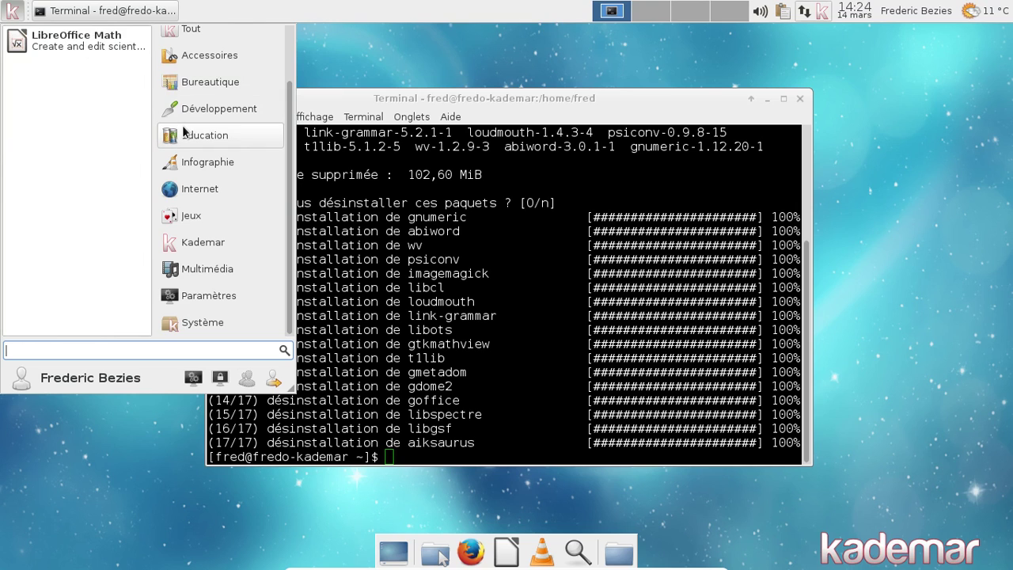
pyautogui.moveTo(192, 159)
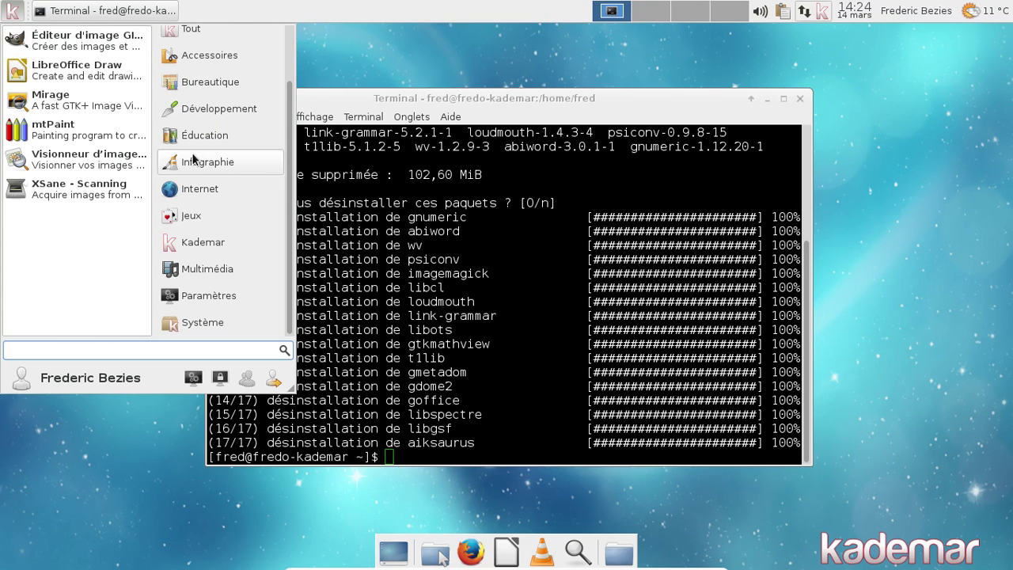
pyautogui.moveTo(203, 192)
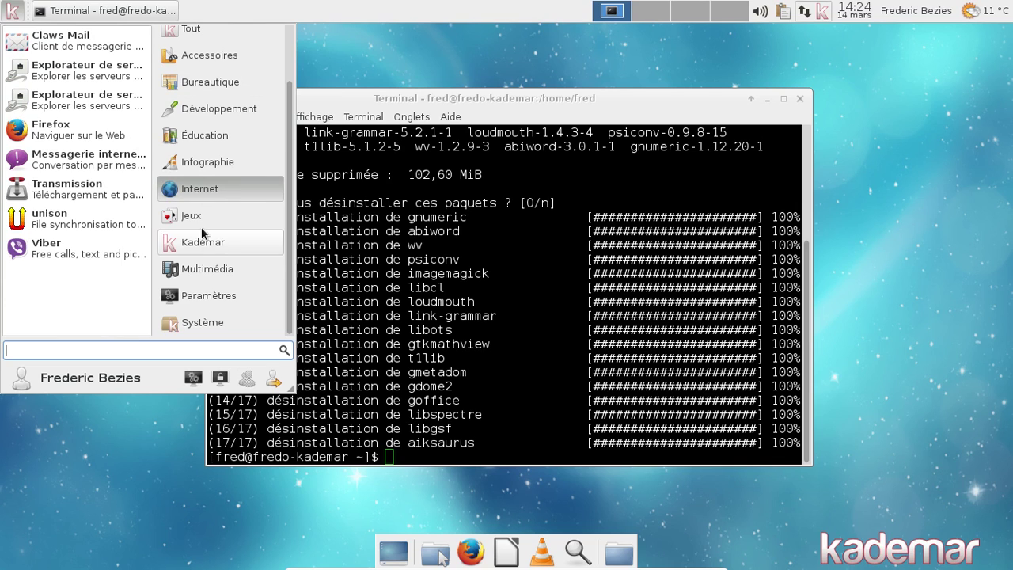
pyautogui.moveTo(197, 219)
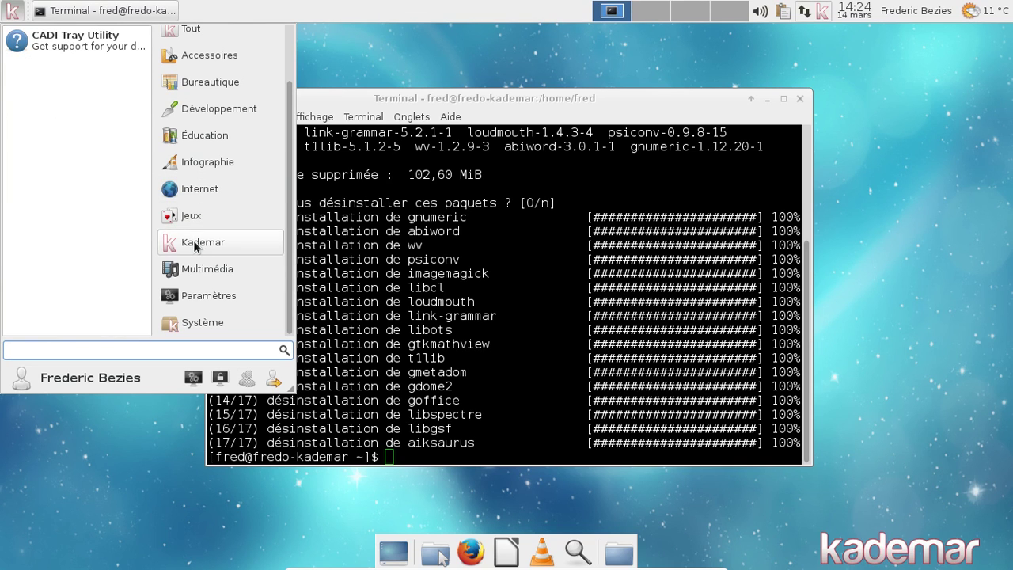
pyautogui.moveTo(198, 271)
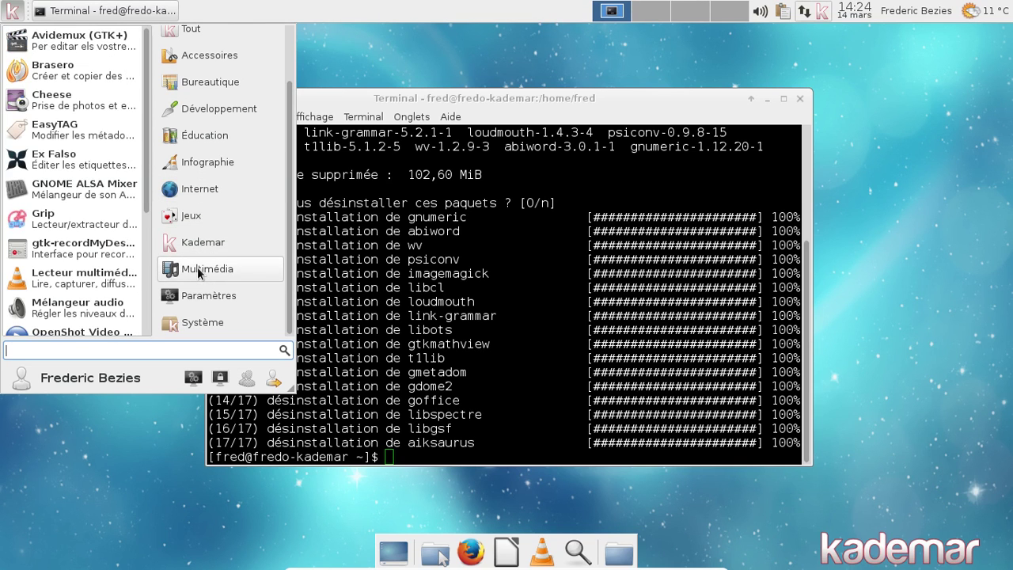
pyautogui.click(472, 251)
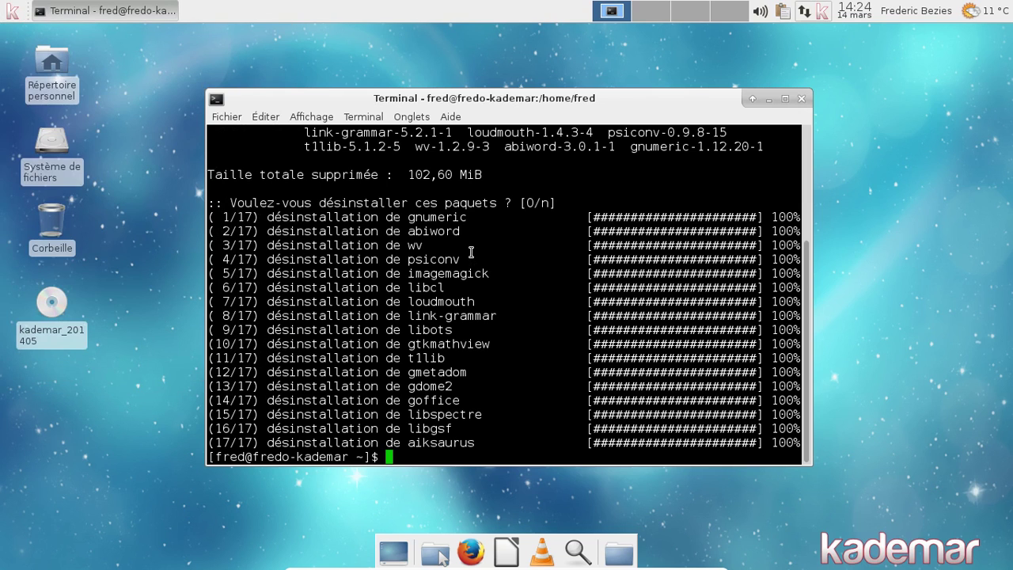
# Step: Reinstall the bad GStreamer plugins in the terminal with "sudo pacman -S gst-plugins-bad" and confirm the installation
pyautogui.write('sudo pacman ')
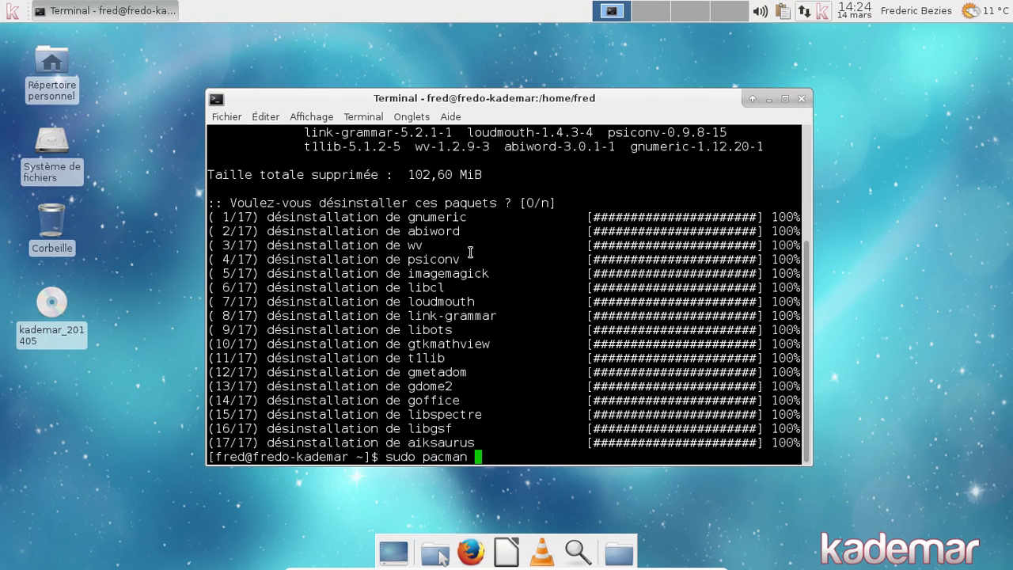
pyautogui.write('-S gstreamer')
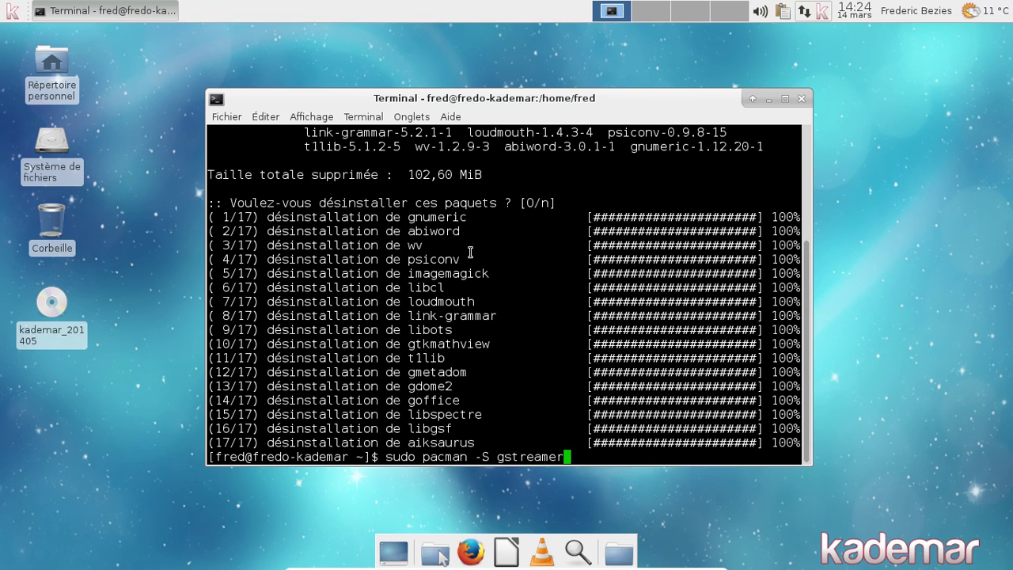
pyautogui.write('-plugi')
pyautogui.press('BackSpace')
pyautogui.press('BackSpace')
pyautogui.press('BackSpace')
pyautogui.press('BackSpace')
pyautogui.press('BackSpace')
pyautogui.press('BackSpace')
pyautogui.press('BackSpace')
pyautogui.press('BackSpace')
pyautogui.press('BackSpace')
pyautogui.press('BackSpace')
pyautogui.press('BackSpace')
pyautogui.press('BackSpace')
pyautogui.press('BackSpace')
pyautogui.press('BackSpace')
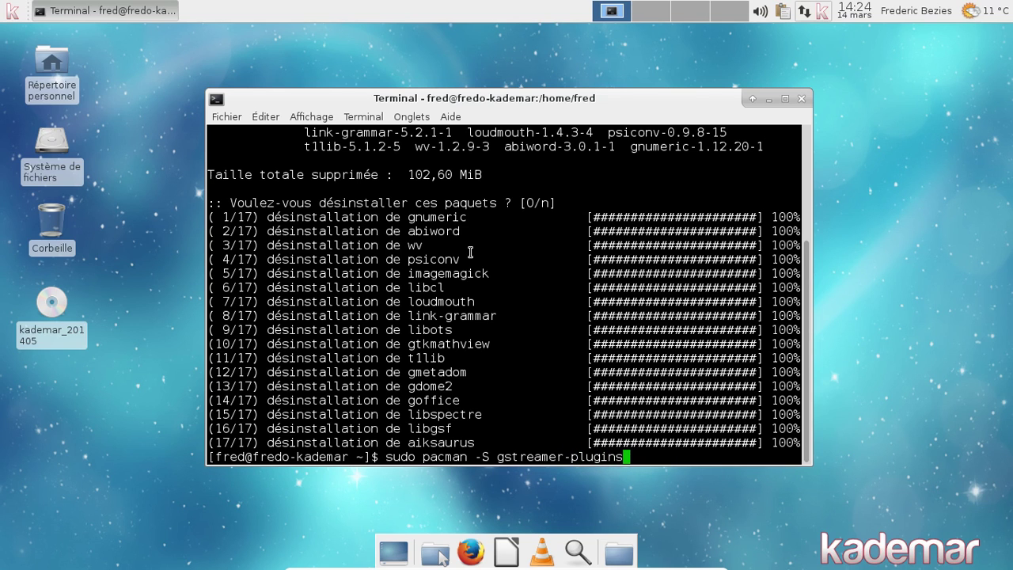
pyautogui.press('BackSpace')
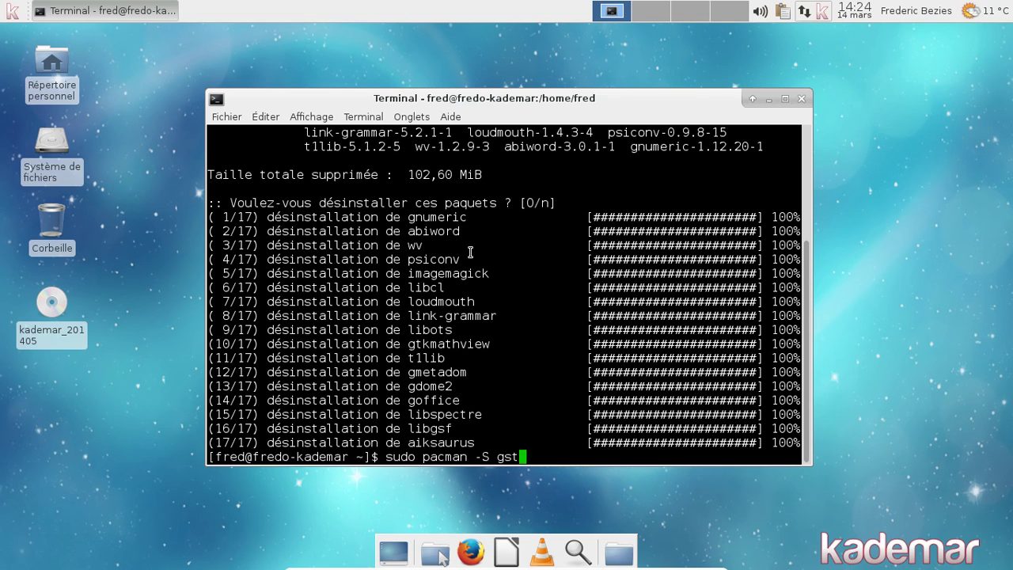
pyautogui.write('-plugins-bad')
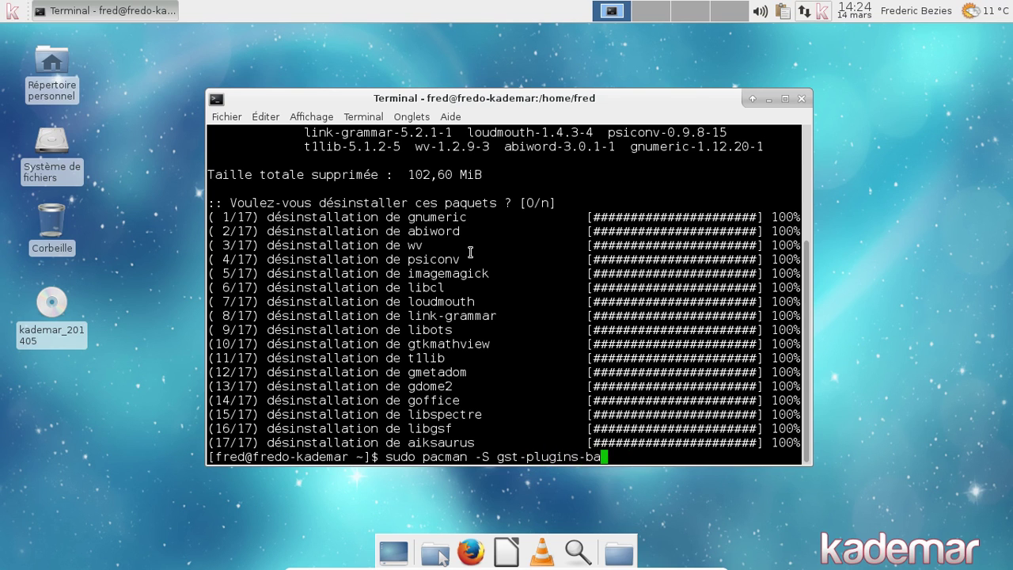
pyautogui.press('Return')
pyautogui.press('Return')
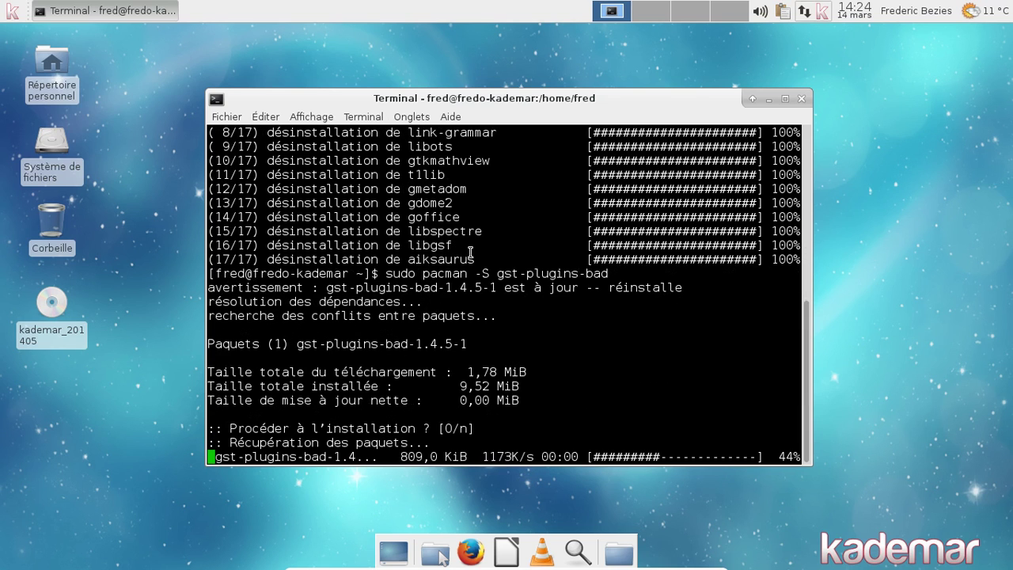
# Step: Reinstall the ugly GStreamer plugins with "sudo pacman -S gst-plugins-ugly" and confirm the installation
pyautogui.press('Up')
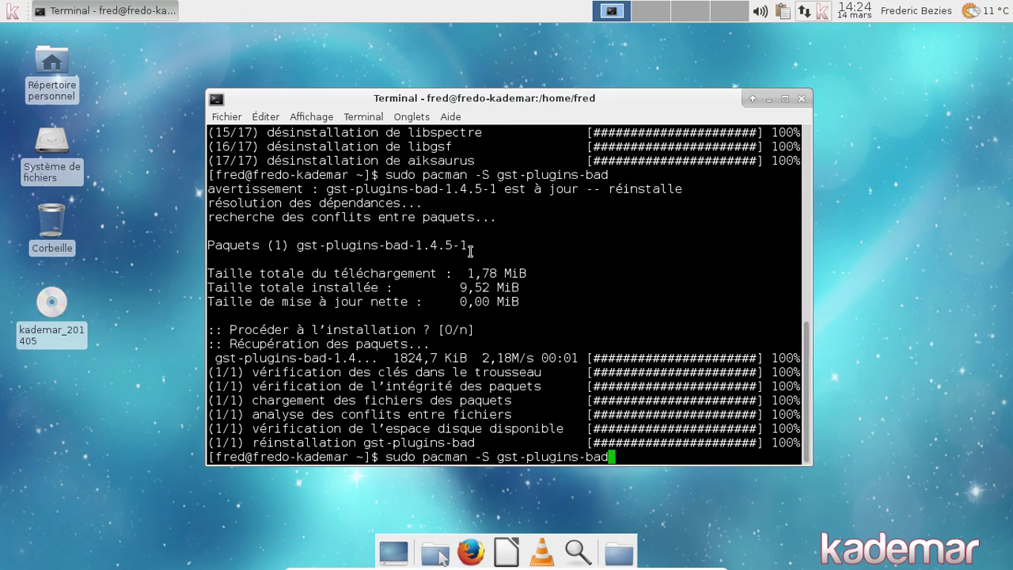
pyautogui.press('BackSpace')
pyautogui.press('BackSpace')
pyautogui.press('BackSpace')
pyautogui.write('ugly')
pyautogui.press('Return')
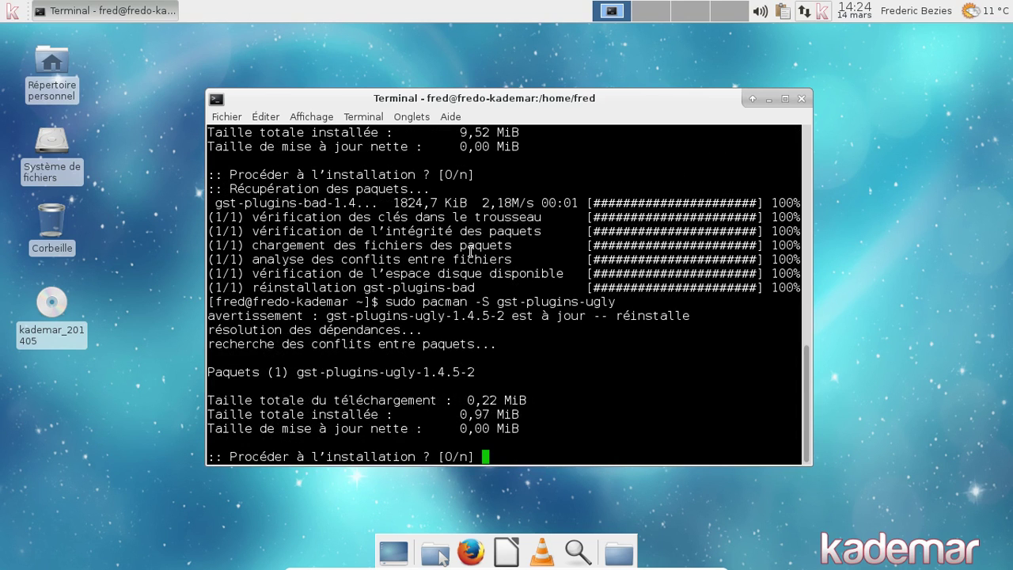
pyautogui.press('Return')
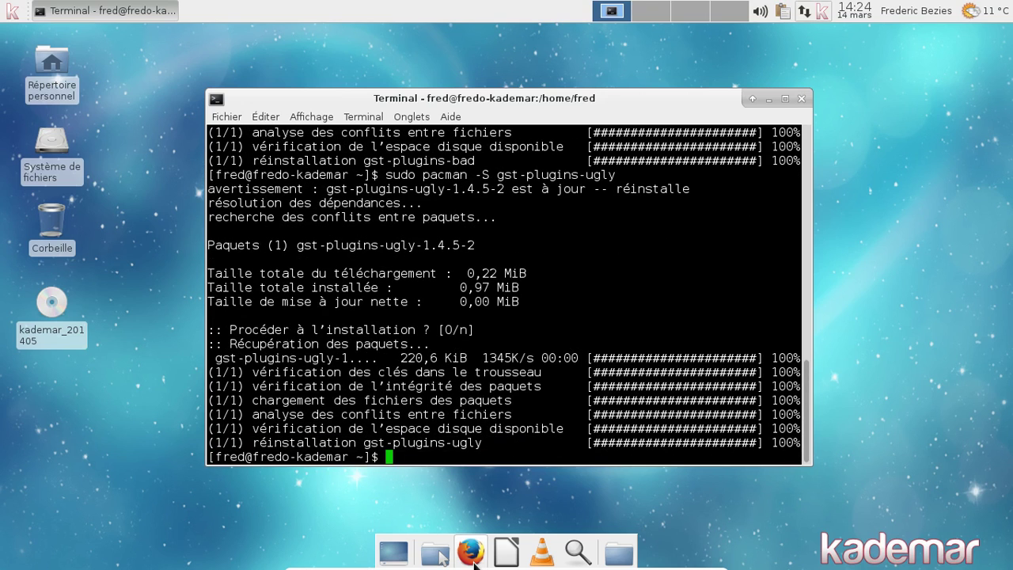
# Step: Launch Firefox and examine the full list of installed plugins on the about:plugins page
pyautogui.click(473, 557)
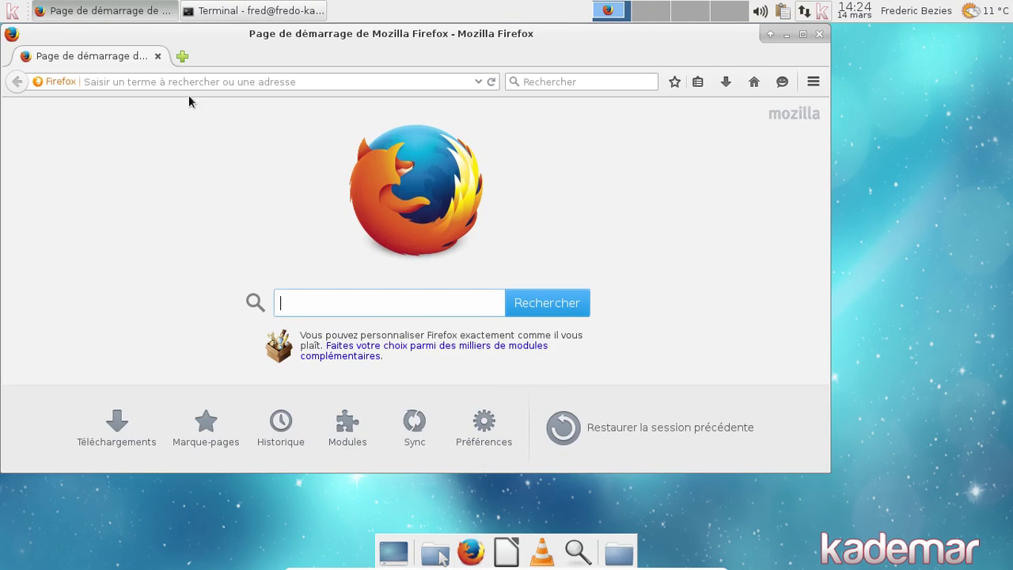
pyautogui.click(190, 83)
pyautogui.write('about:plugins')
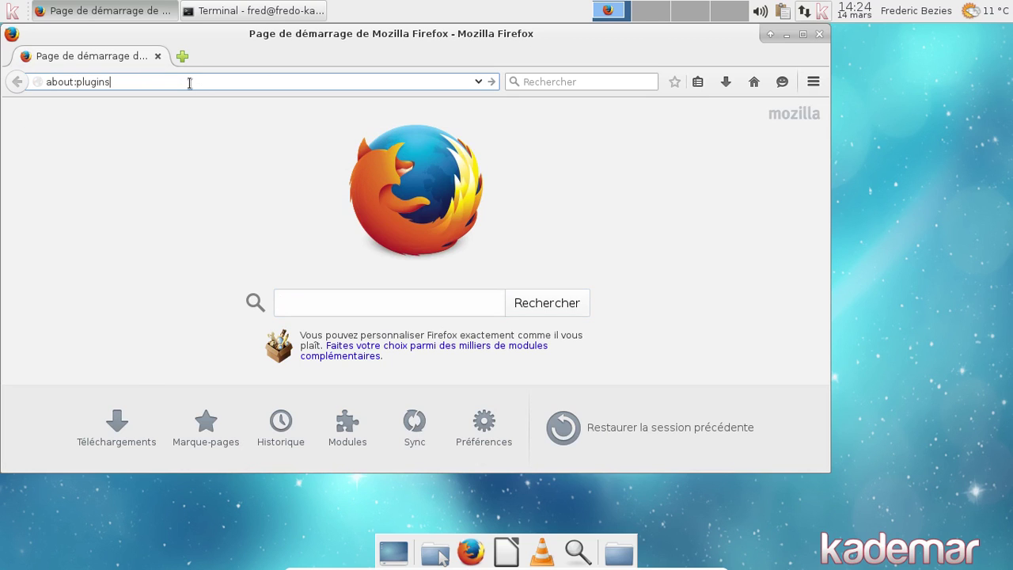
pyautogui.press('Return')
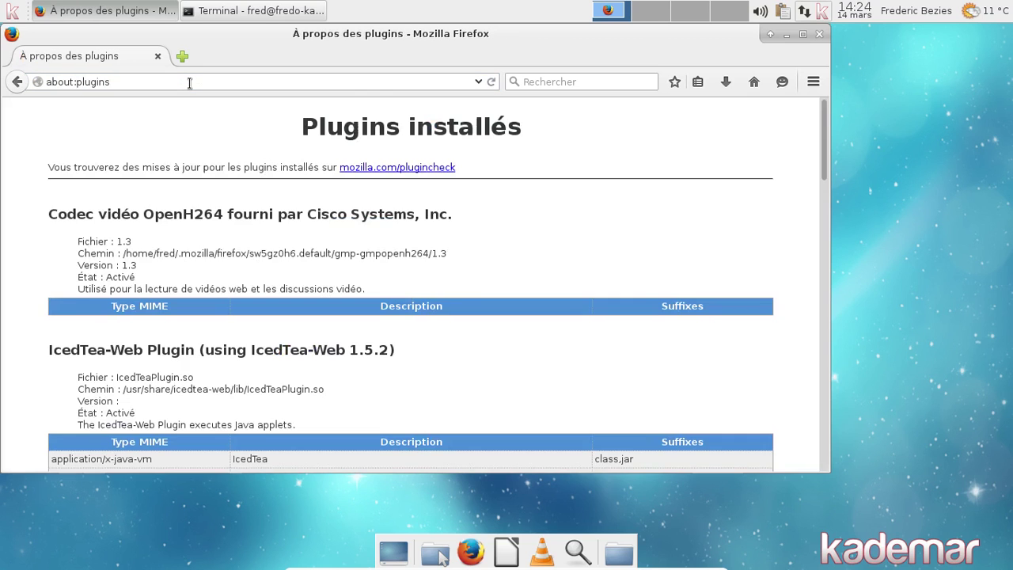
pyautogui.scroll(-5, 545, 227)
pyautogui.scroll(-15, 543, 226)
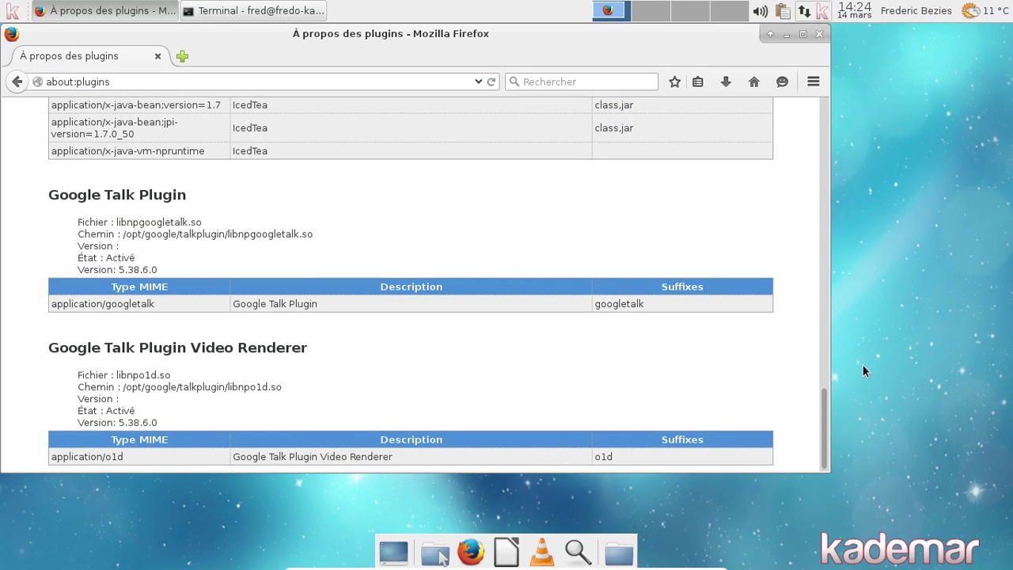
pyautogui.moveTo(825, 400); pyautogui.dragTo(847, 72)
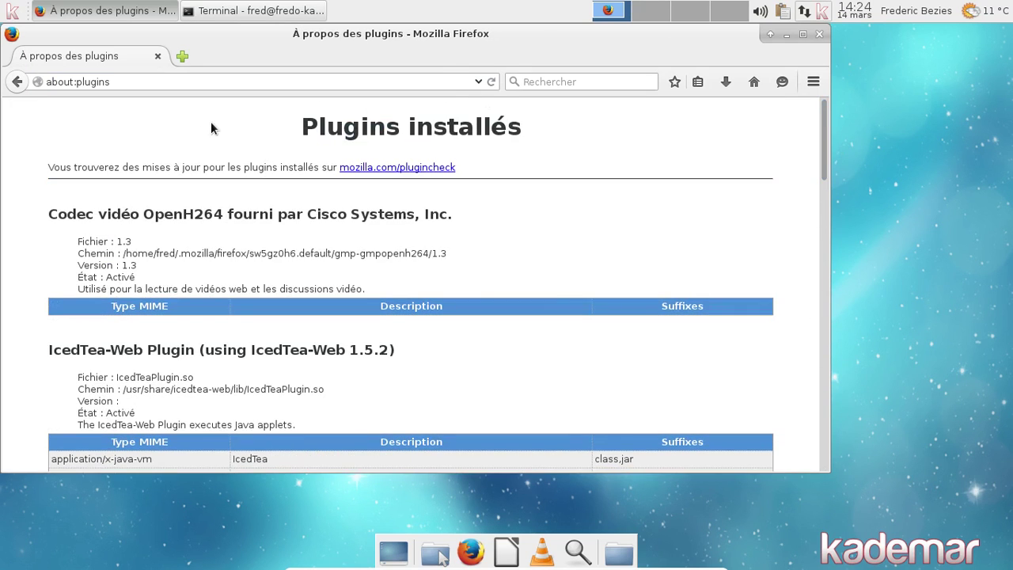
pyautogui.click(196, 84)
pyautogui.doubleClick(197, 84)
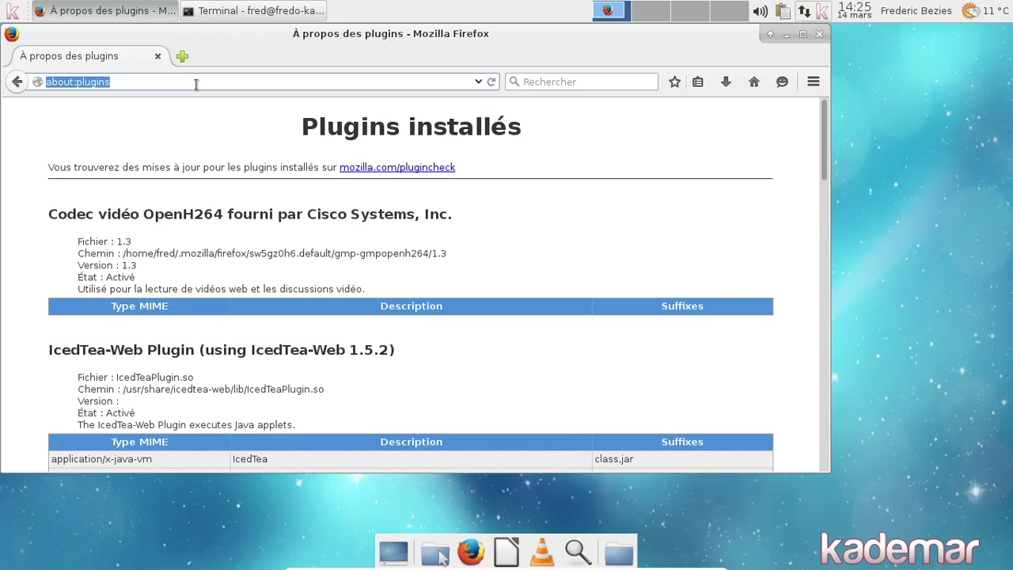
pyautogui.write('bandcamp')
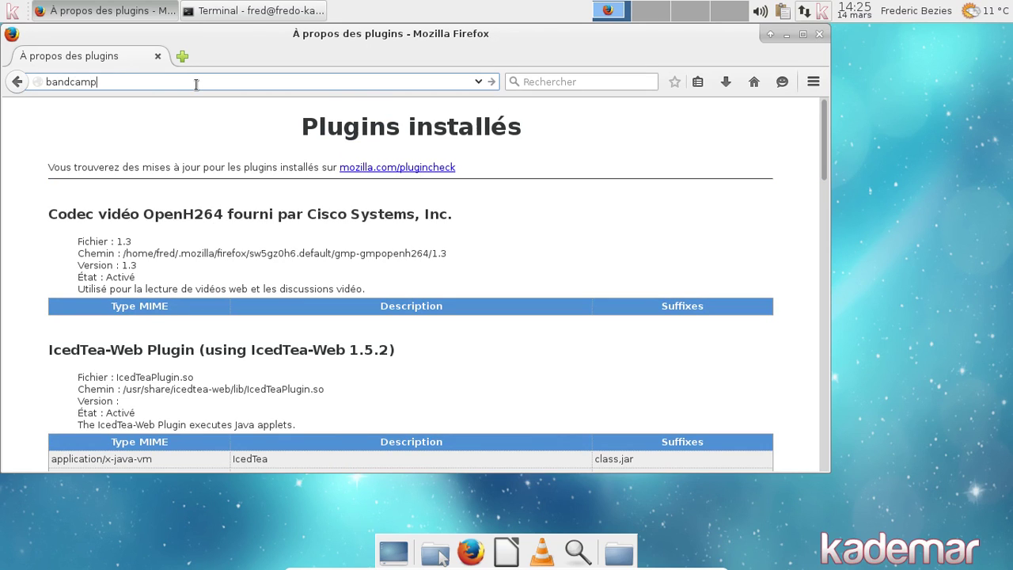
# Step: Load the website music.hungrylucy.com in the current Firefox tab
pyautogui.doubleClick(197, 84)
pyautogui.write('music.hungrylucy.comm')
pyautogui.press('BackSpace')
pyautogui.press('BackSpace')
pyautogui.write('lm')
pyautogui.press('BackSpace')
pyautogui.press('BackSpace')
pyautogui.write('m')
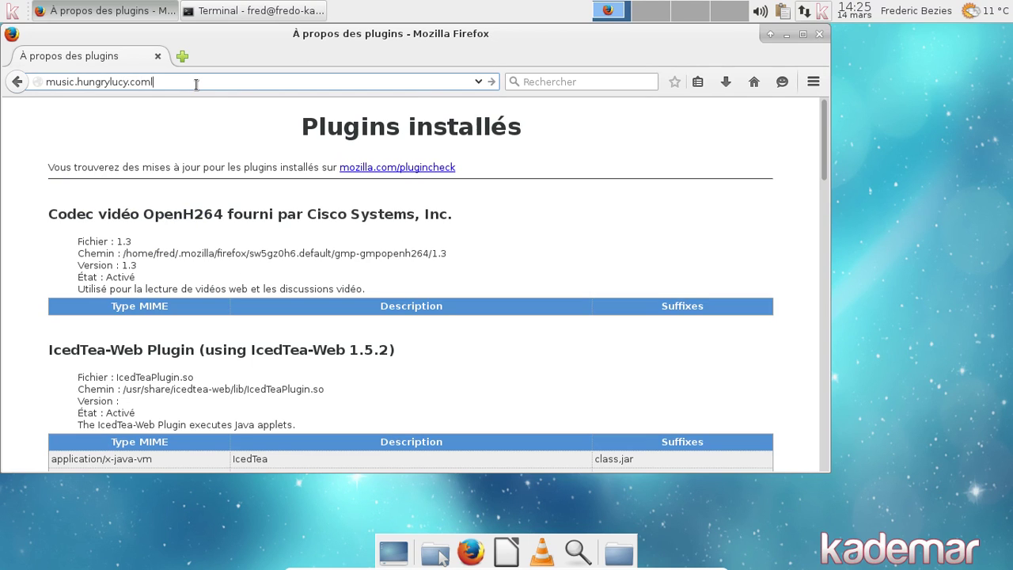
pyautogui.press('Return')
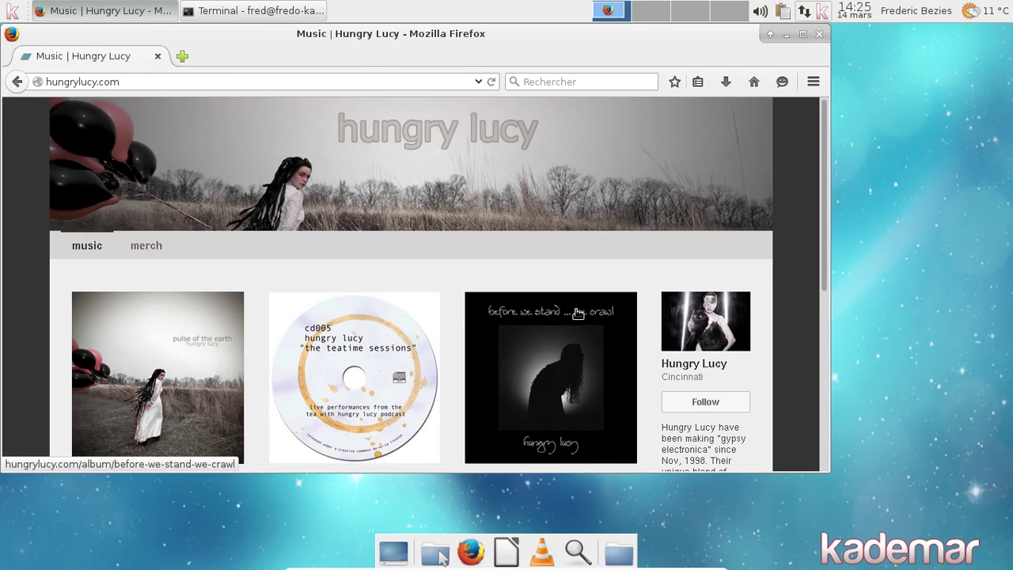
# Step: Open the album "Pulse of the Earth", play the track "Balloon Girl" to test audio playback and pause it
pyautogui.click(221, 313)
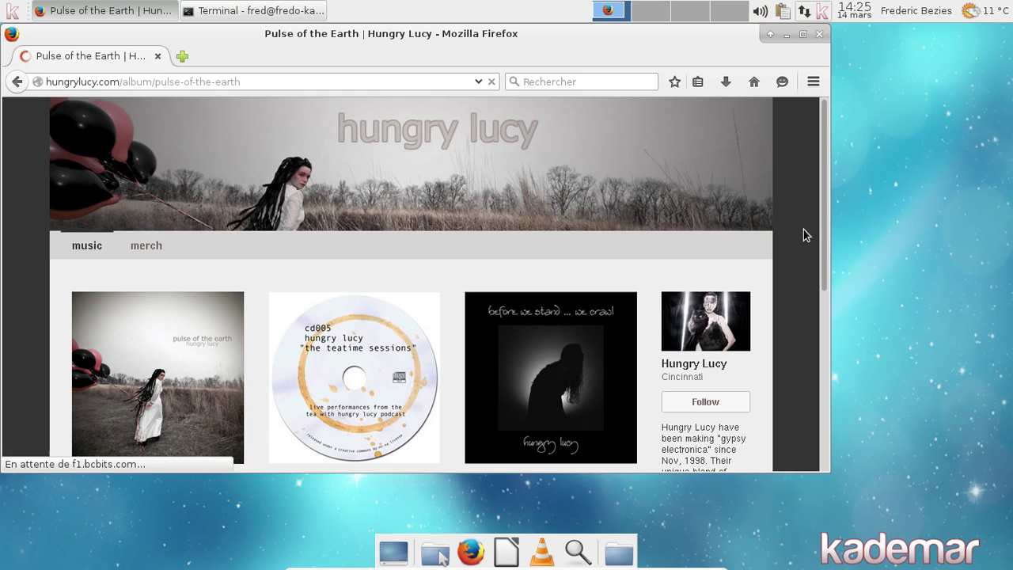
pyautogui.scroll(-3, 313, 307)
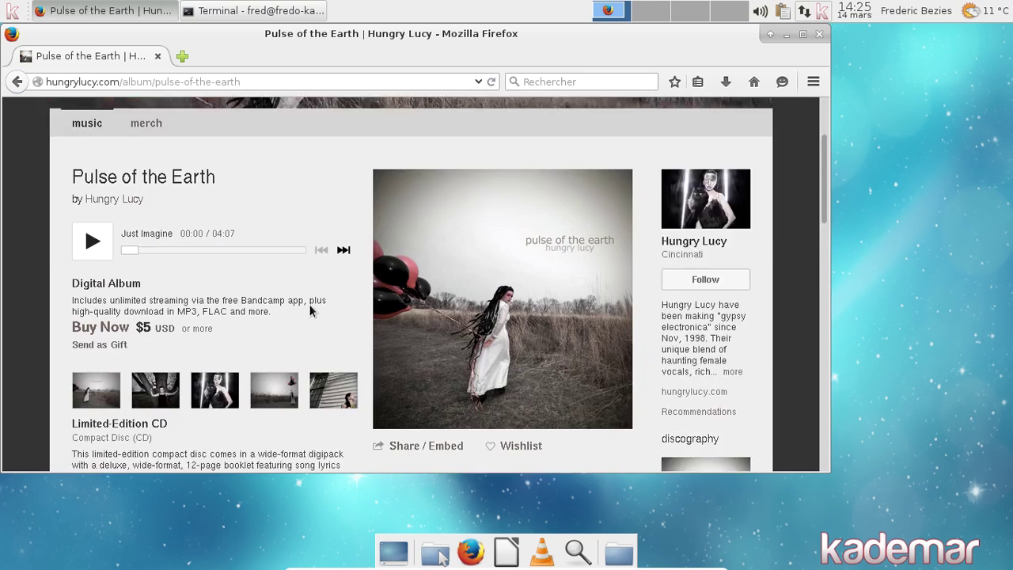
pyautogui.scroll(-10, 310, 310)
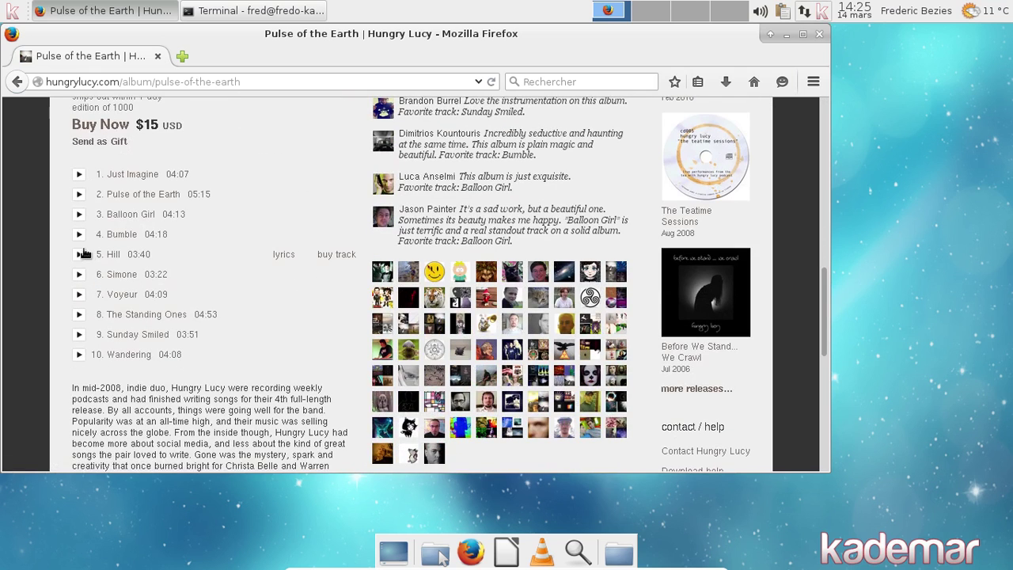
pyautogui.click(80, 214)
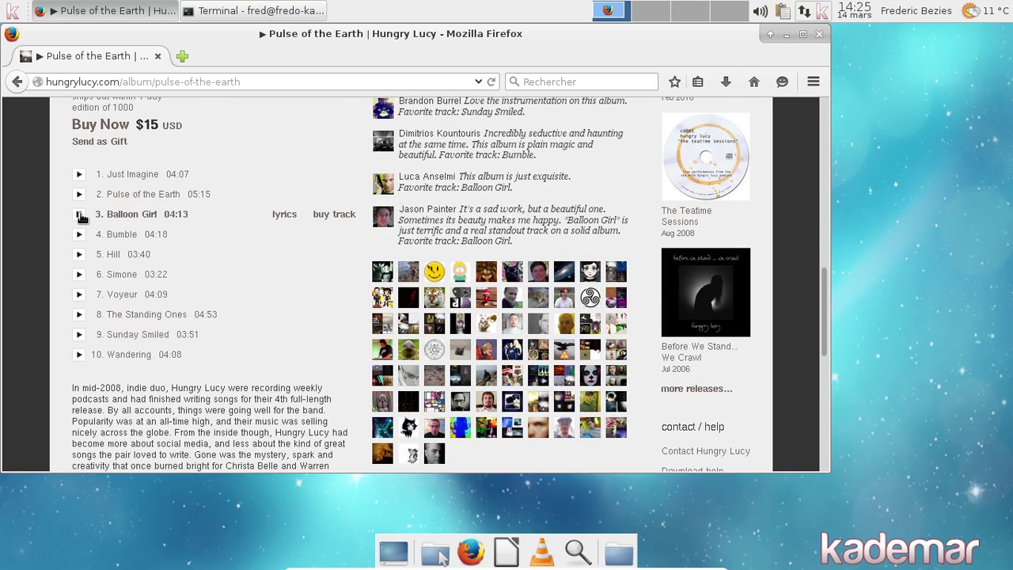
pyautogui.click(80, 215)
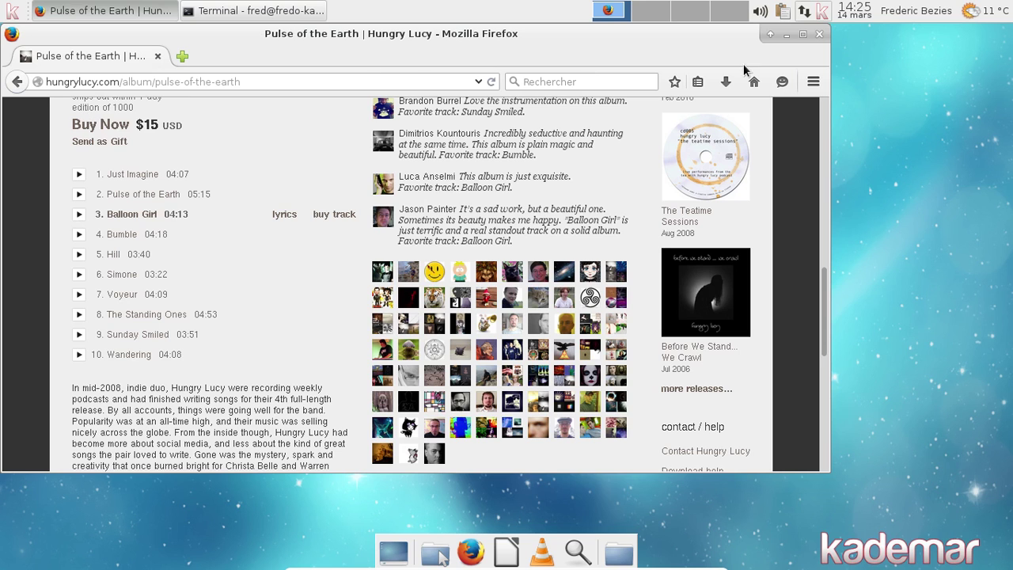
# Step: Close Firefox and the terminal, and shut down the Kademar system, confirming the shutdown
pyautogui.click(819, 37)
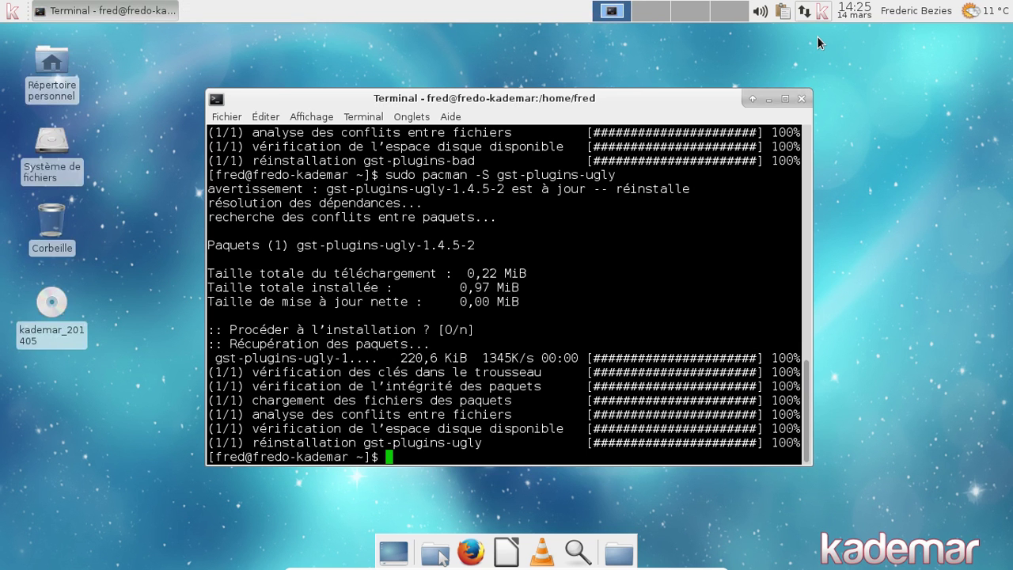
pyautogui.click(799, 106)
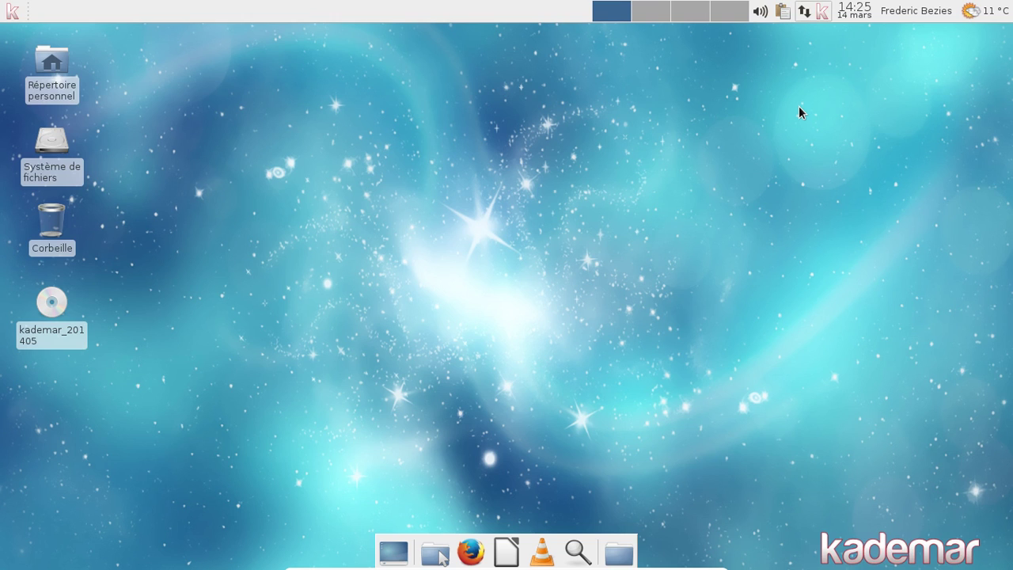
pyautogui.click(942, 11)
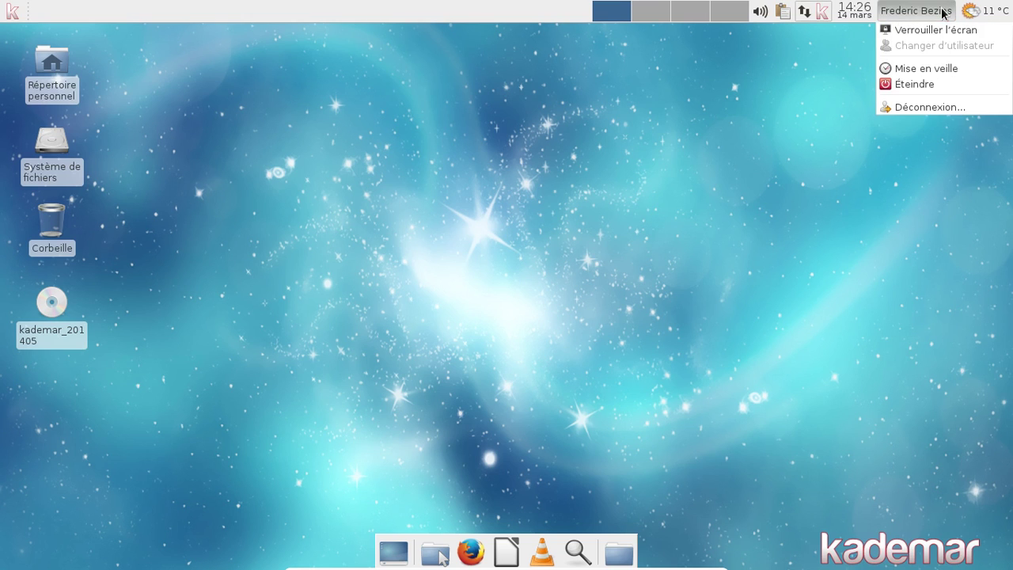
pyautogui.click(916, 84)
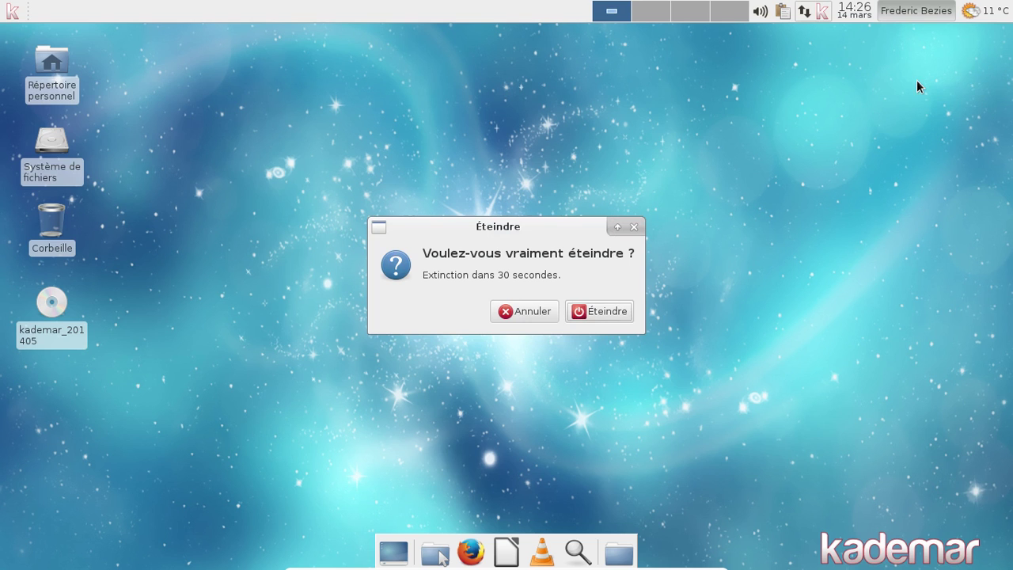
pyautogui.click(609, 313)
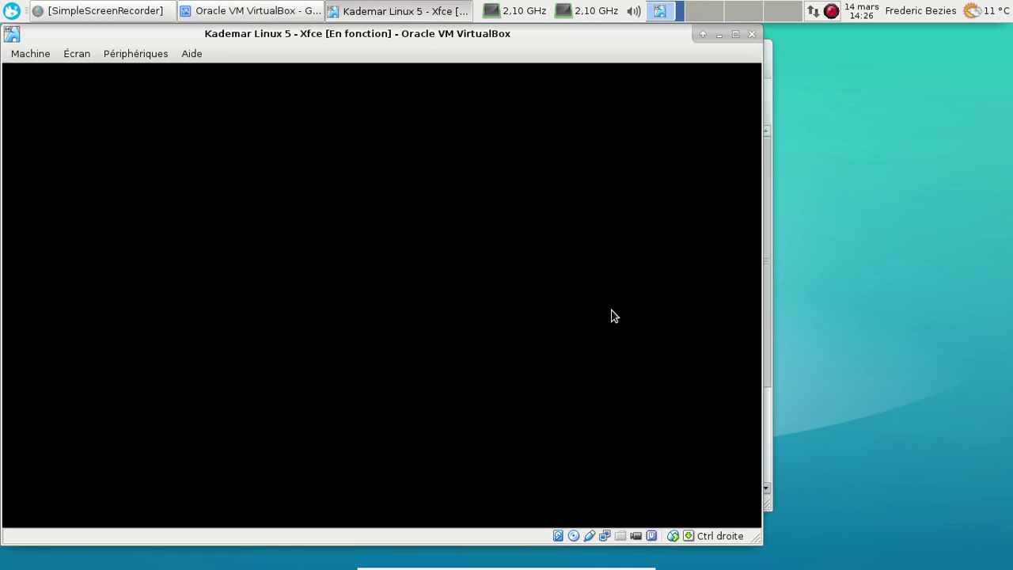
pyautogui.rightClick(831, 11)
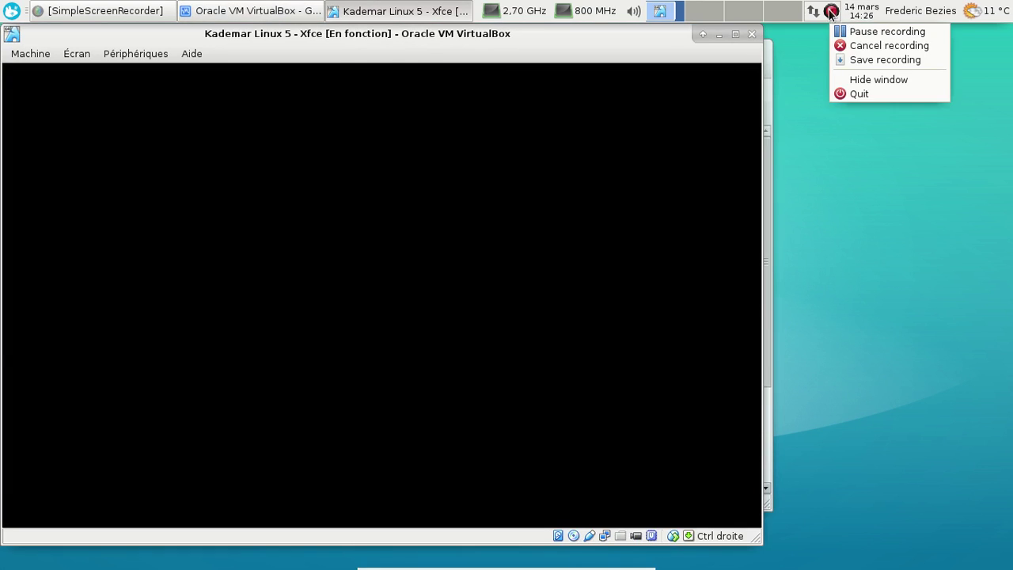